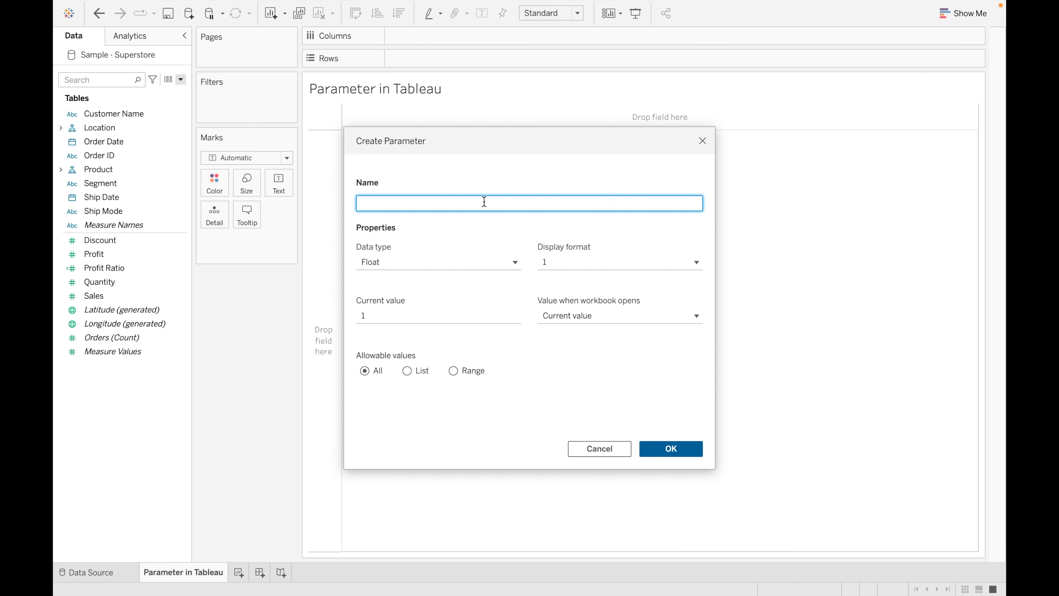
Name the new parameter Test and review the data types it can use
{"action": "type", "text": "Test"}
{"action": "left_click", "coordinate": [465, 184]}
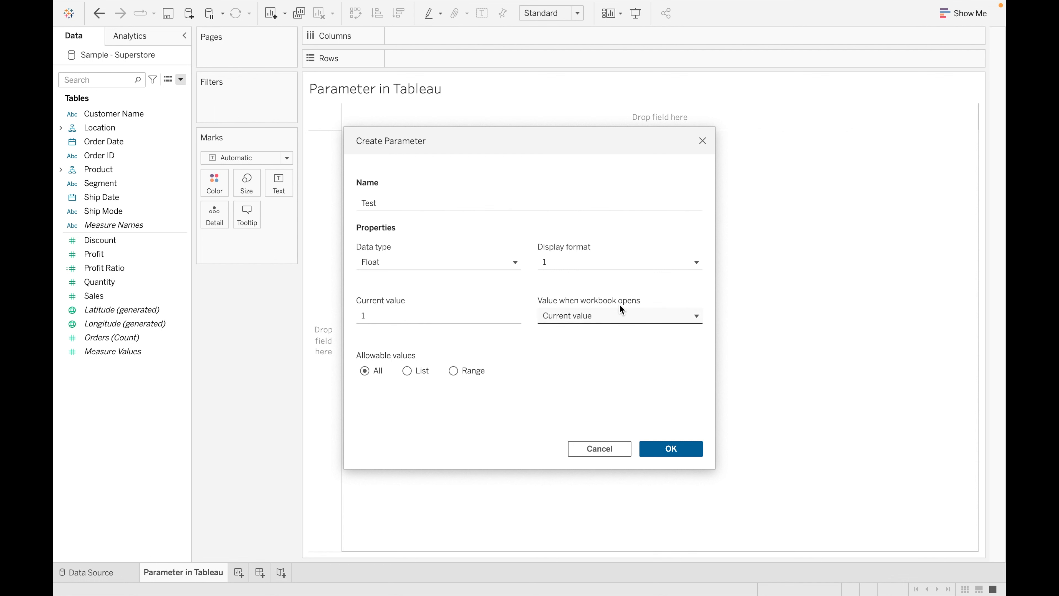
{"action": "left_click", "coordinate": [429, 266]}
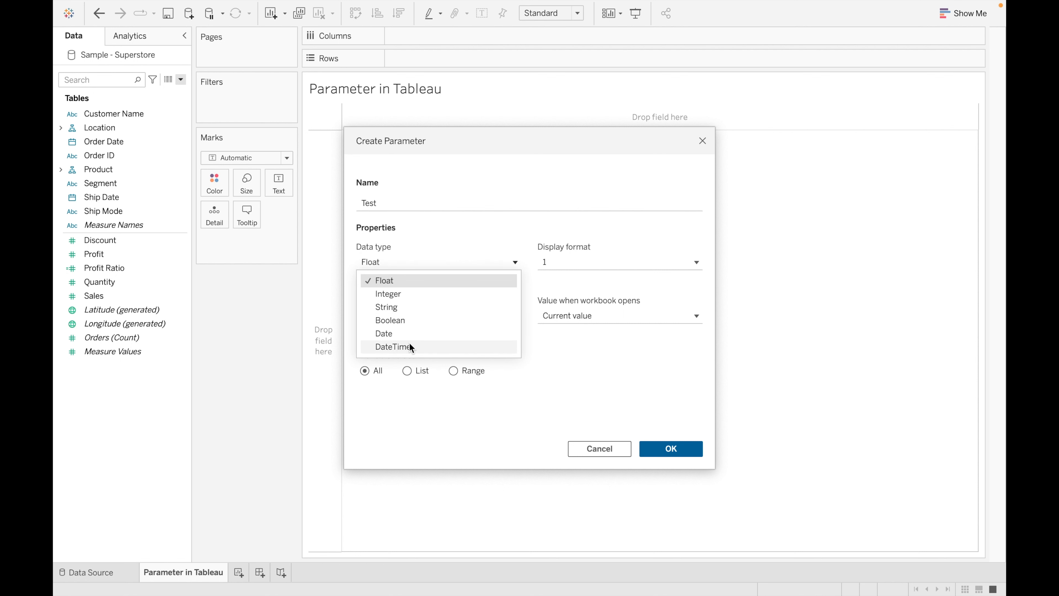
{"action": "left_click", "coordinate": [450, 437]}
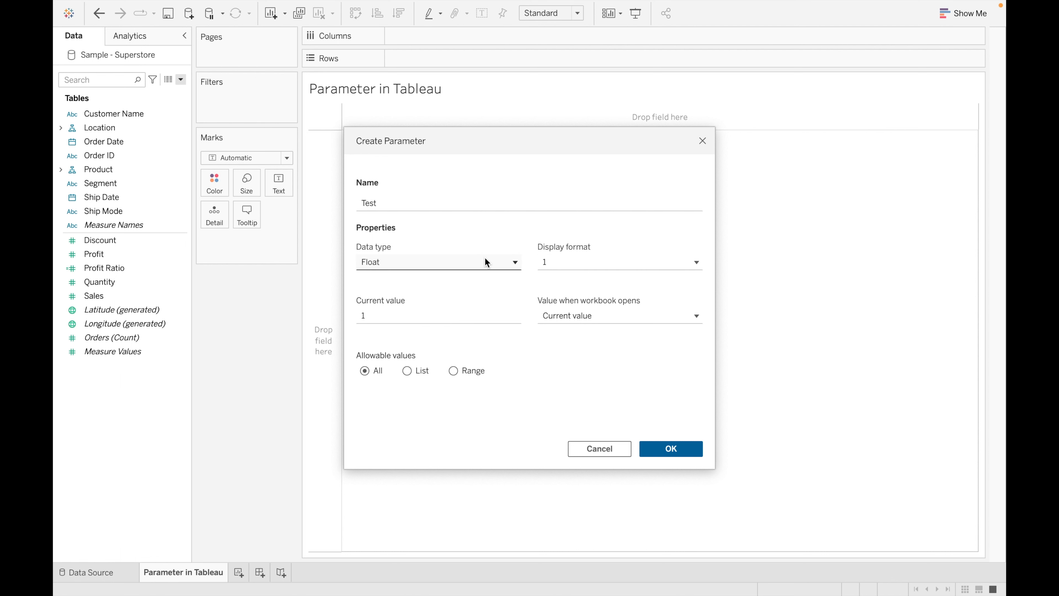
Set the parameter's display format to Number (Custom) with 2 decimal places
{"action": "left_click", "coordinate": [550, 261]}
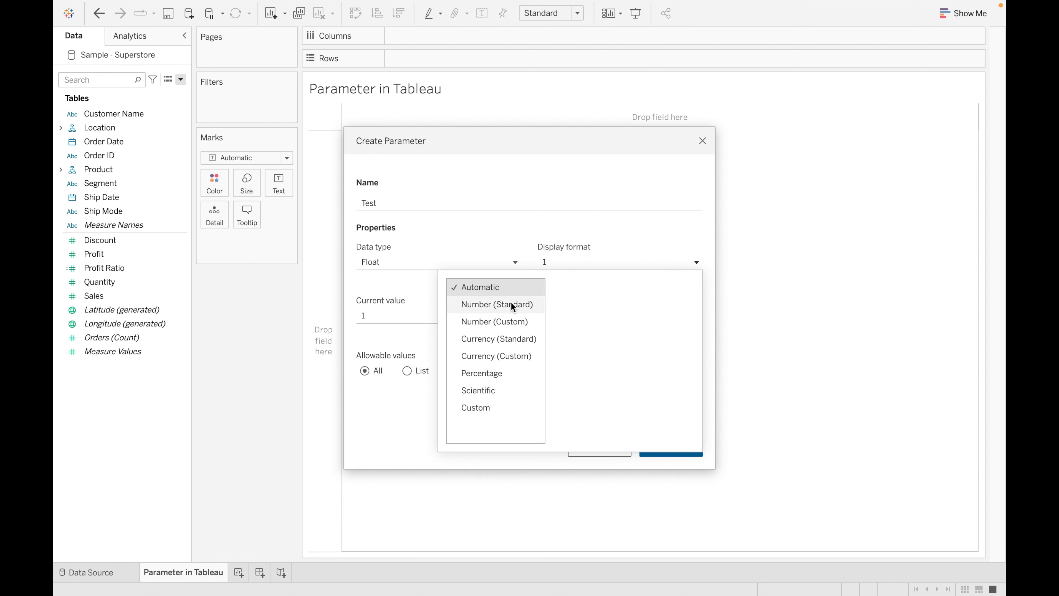
{"action": "left_click", "coordinate": [511, 321]}
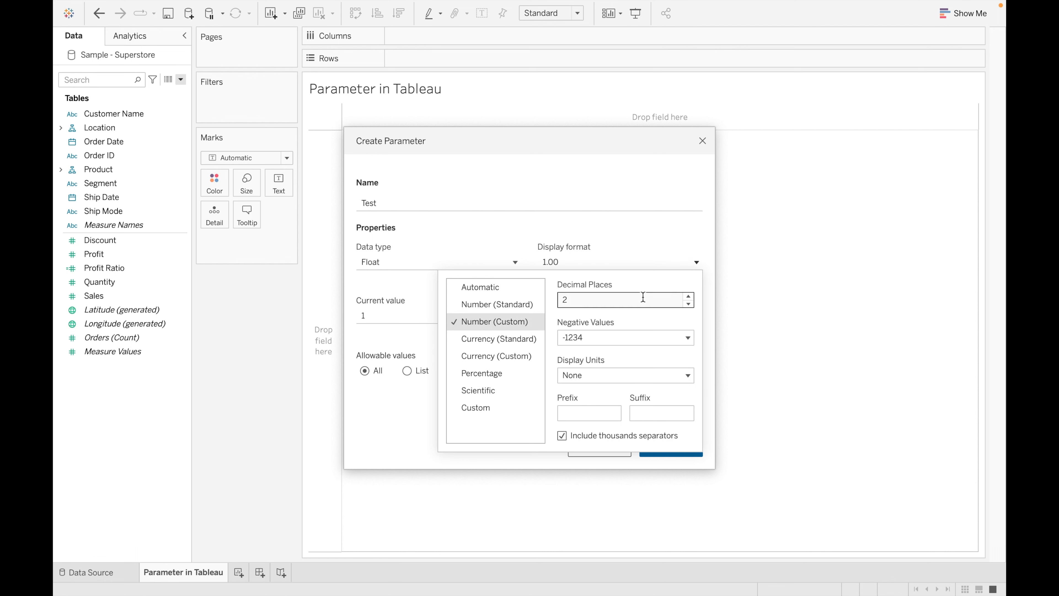
{"action": "left_click", "coordinate": [592, 413]}
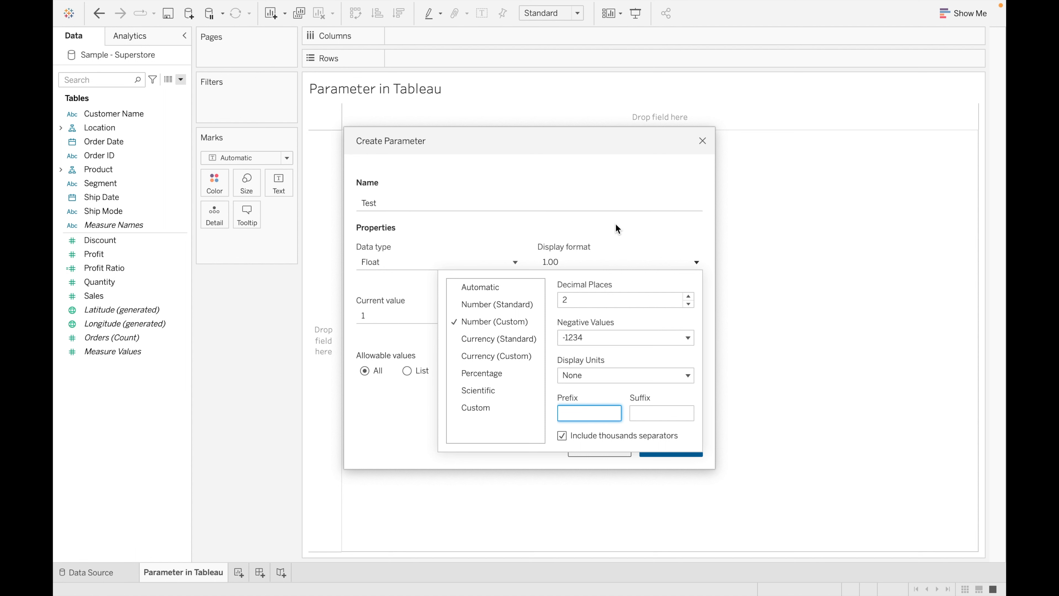
{"action": "left_click", "coordinate": [542, 222]}
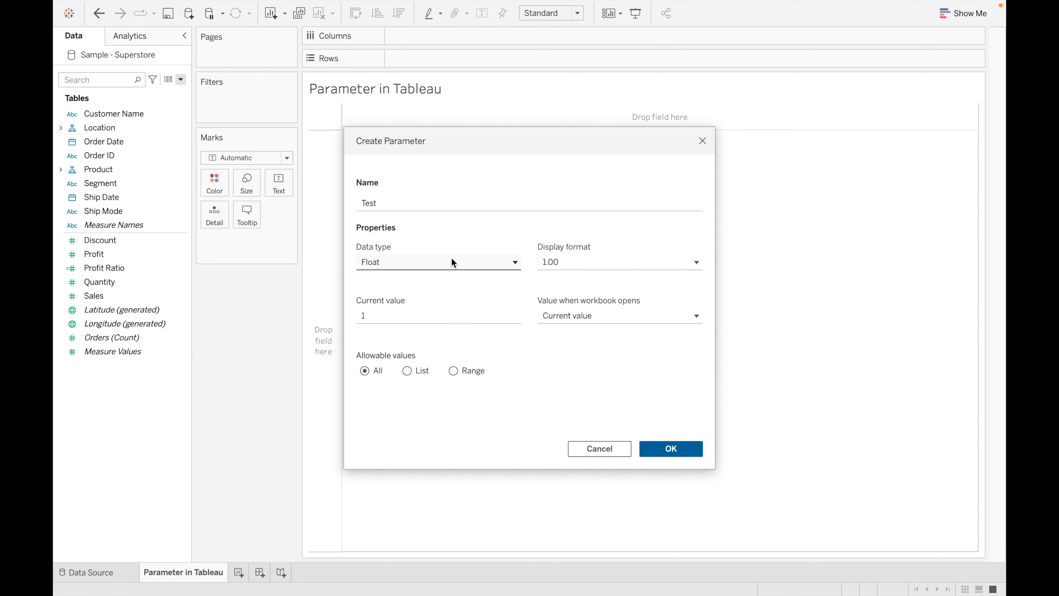
Set the data type to Integer and try the List and Range options for allowable values
{"action": "left_click", "coordinate": [505, 260]}
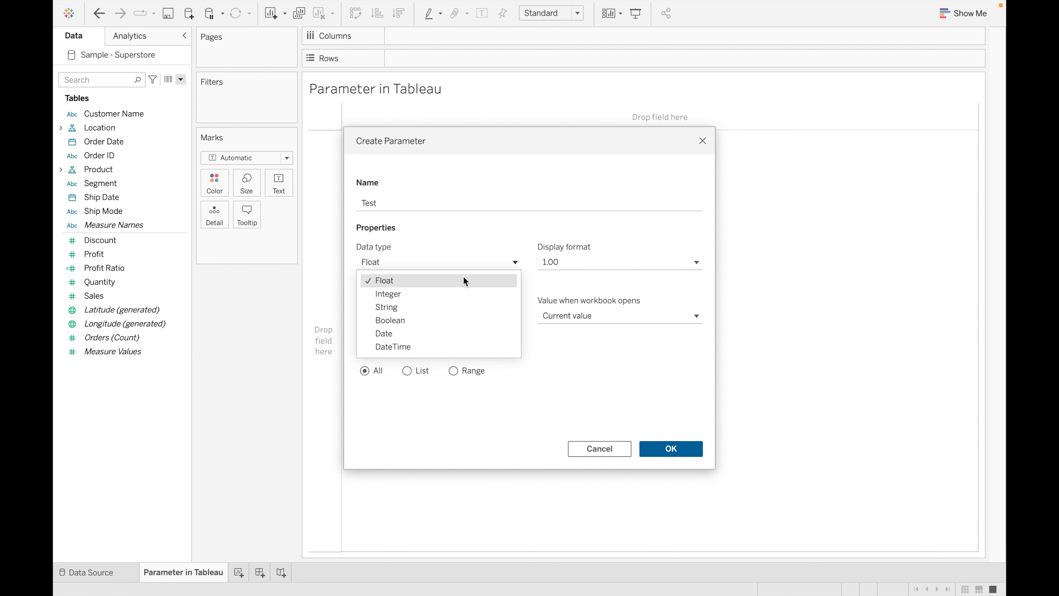
{"action": "left_click", "coordinate": [439, 296]}
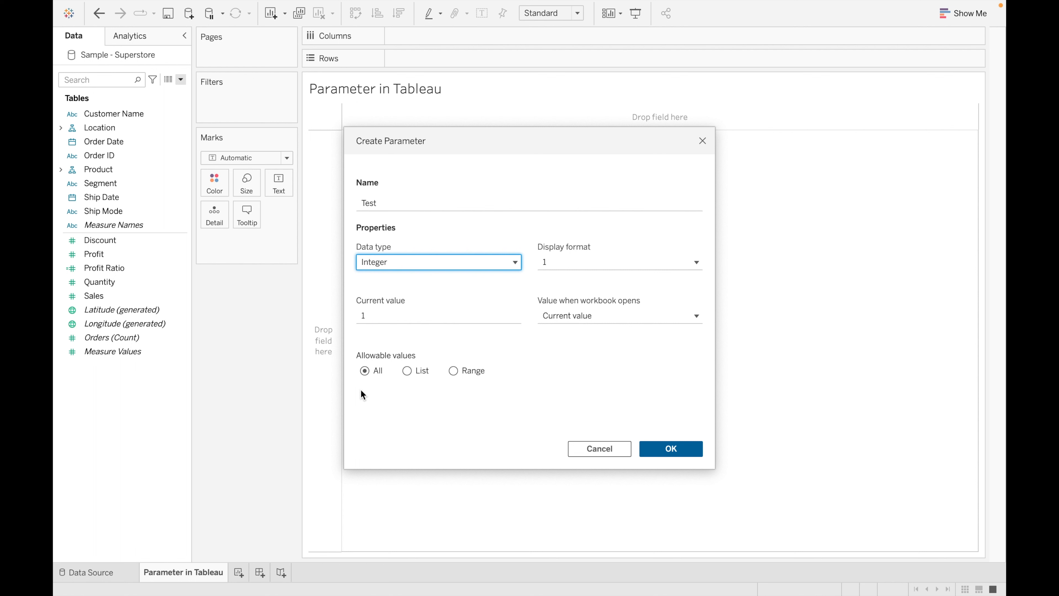
{"action": "left_click", "coordinate": [409, 370]}
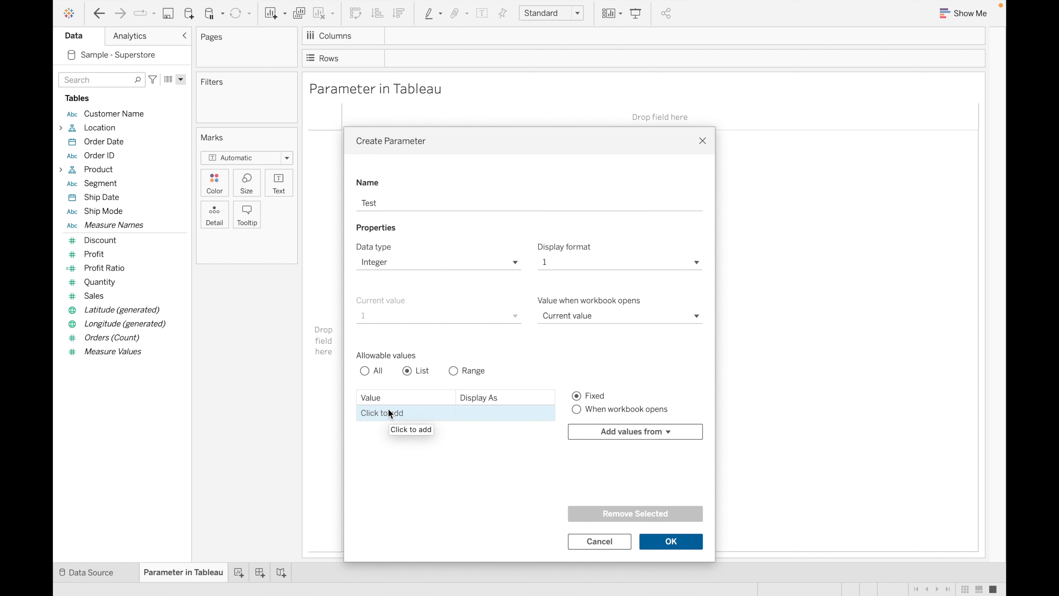
{"action": "left_click", "coordinate": [458, 372]}
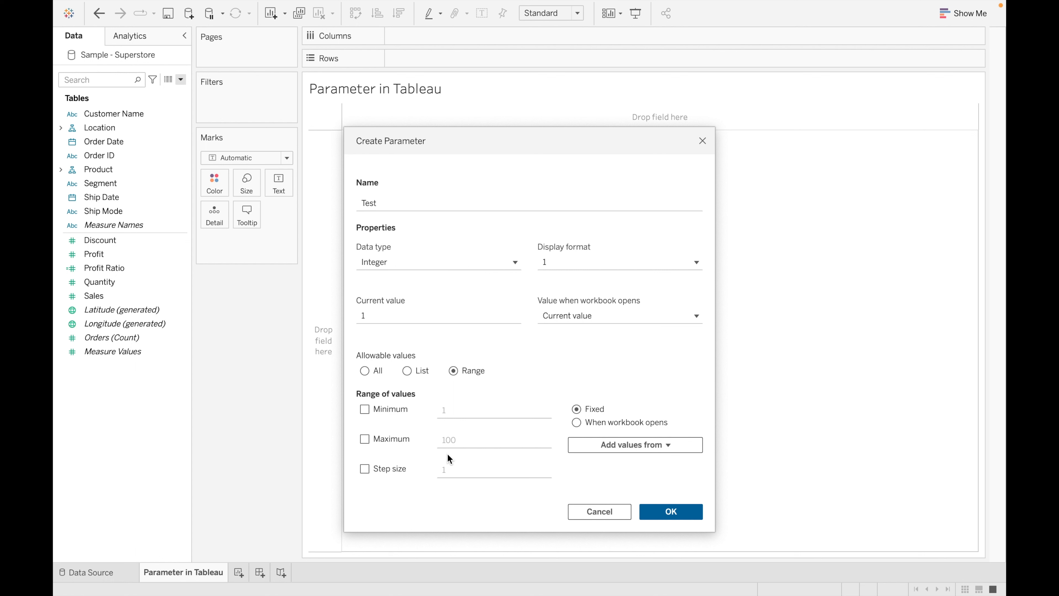
Switch the Test parameter's data type to String, to Boolean, and back to String
{"action": "left_click", "coordinate": [474, 258]}
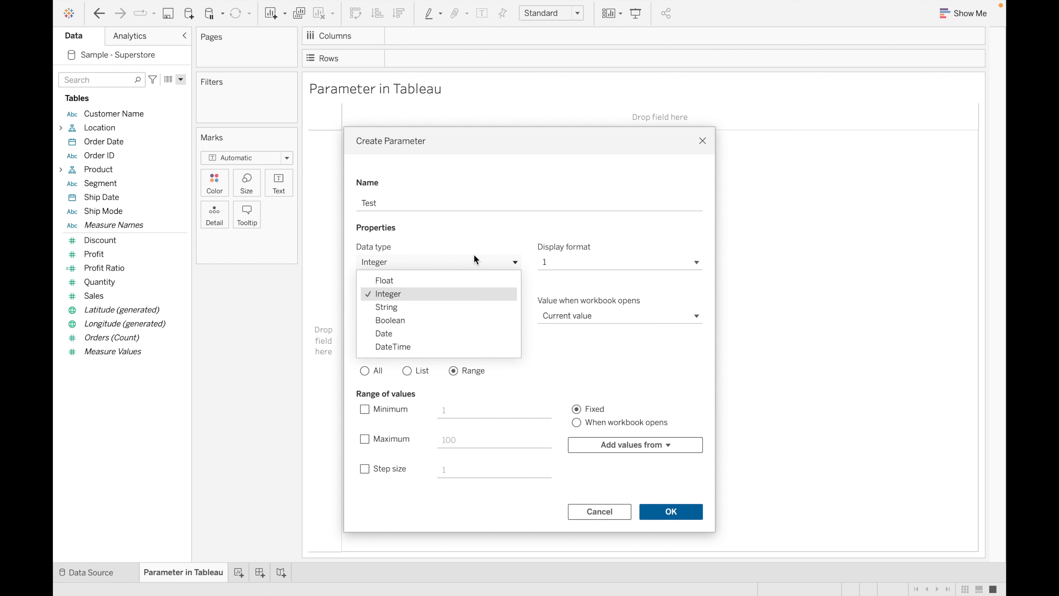
{"action": "left_click", "coordinate": [428, 308]}
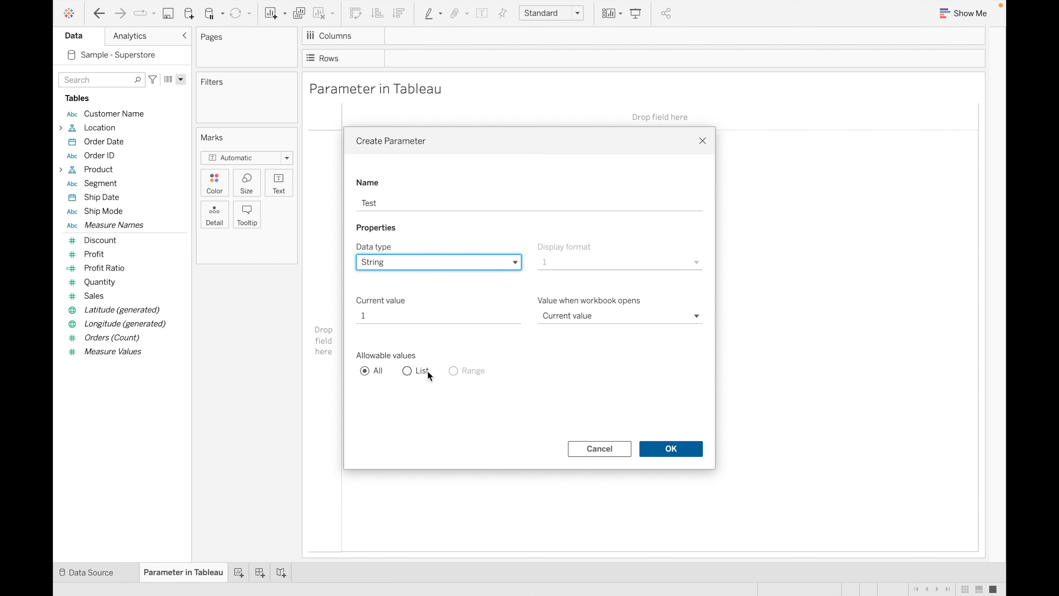
{"action": "left_click", "coordinate": [516, 262]}
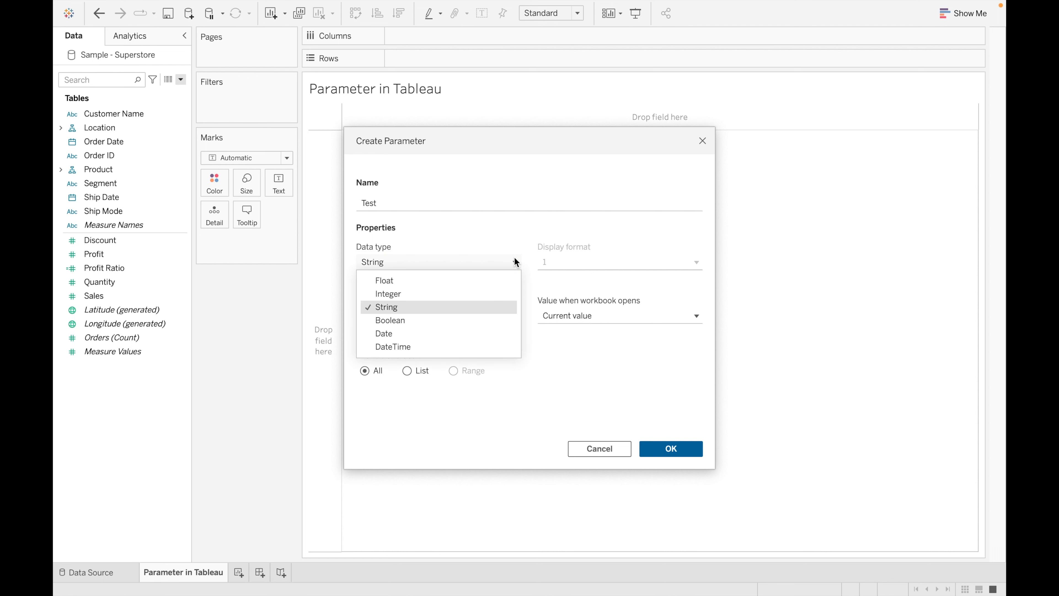
{"action": "left_click", "coordinate": [425, 326]}
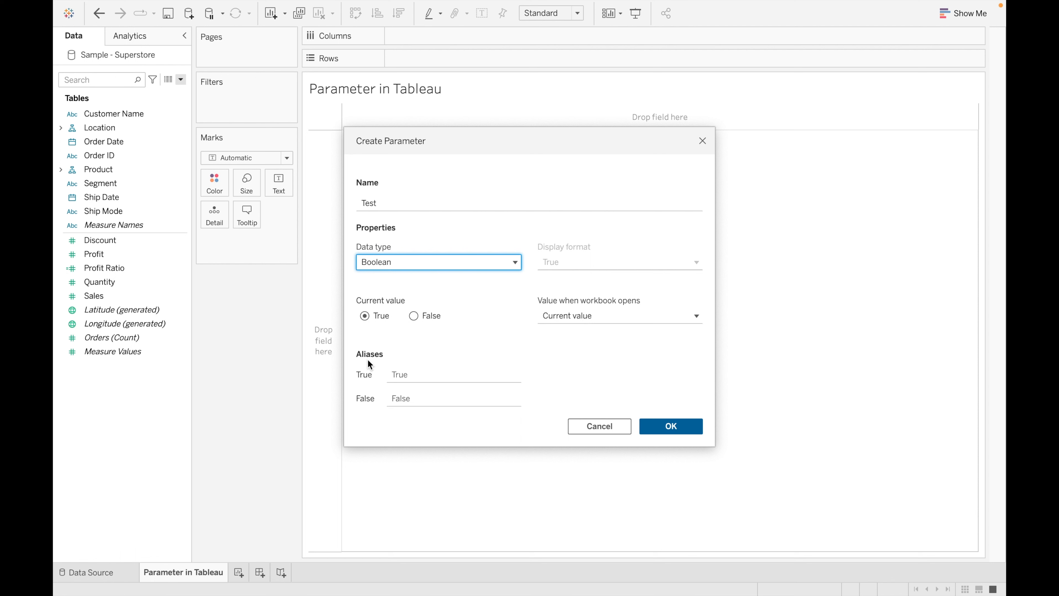
{"action": "left_click", "coordinate": [517, 262]}
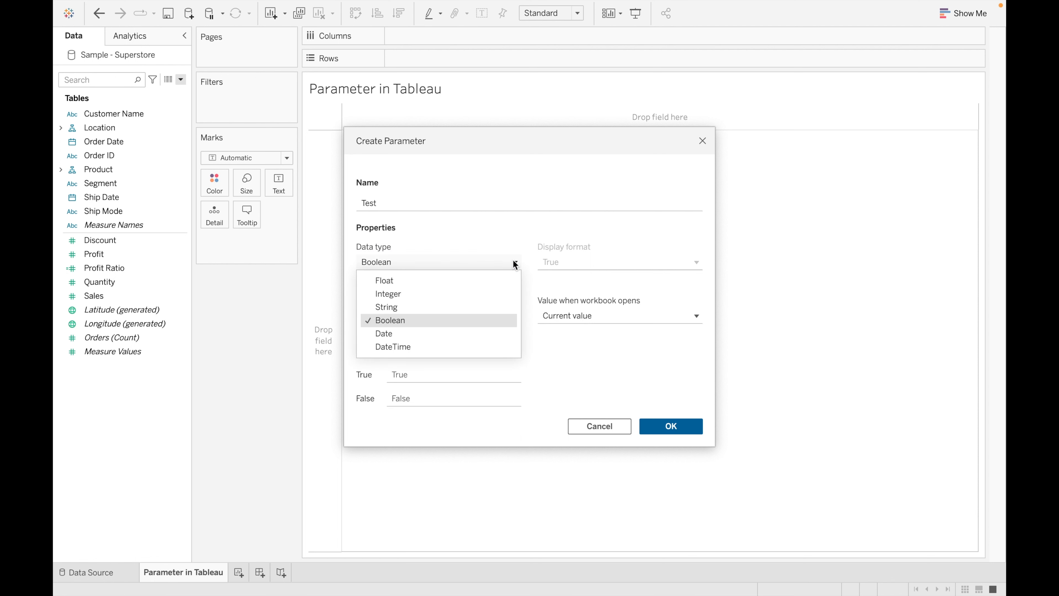
{"action": "left_click", "coordinate": [433, 309]}
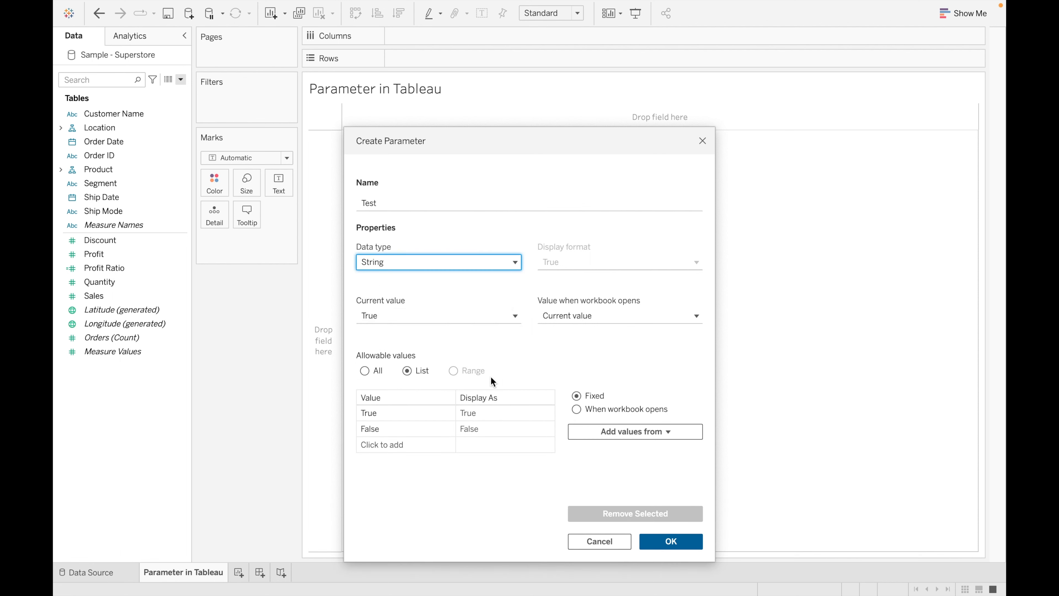
Add the Category field's values to the parameter's allowable values list and create the parameter
{"action": "left_click", "coordinate": [624, 433]}
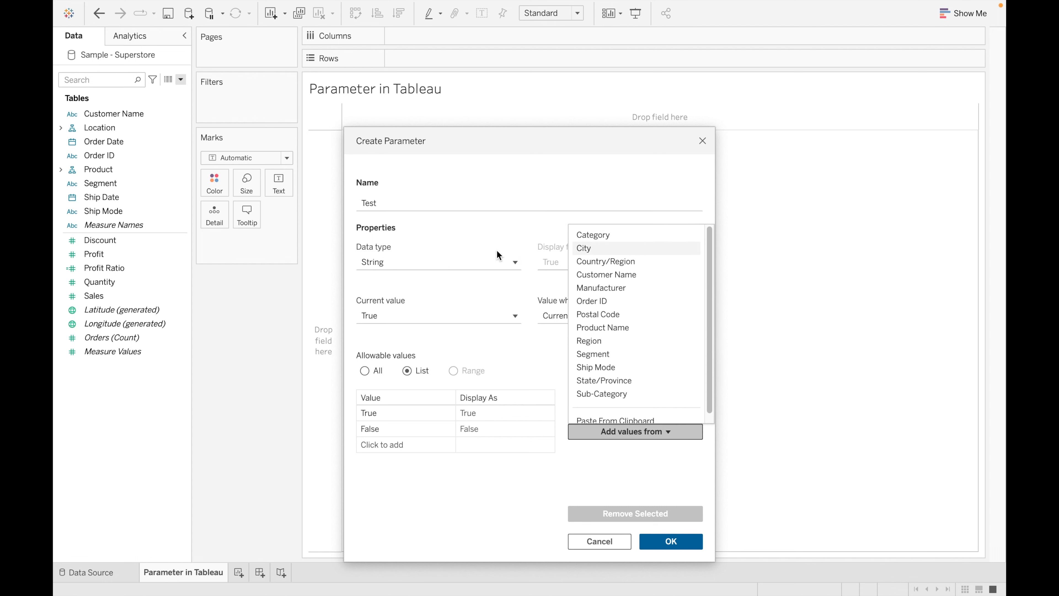
{"action": "scroll", "coordinate": [616, 306], "scroll_direction": "down", "scroll_amount": 1}
{"action": "scroll", "coordinate": [615, 306], "scroll_direction": "up", "scroll_amount": 1}
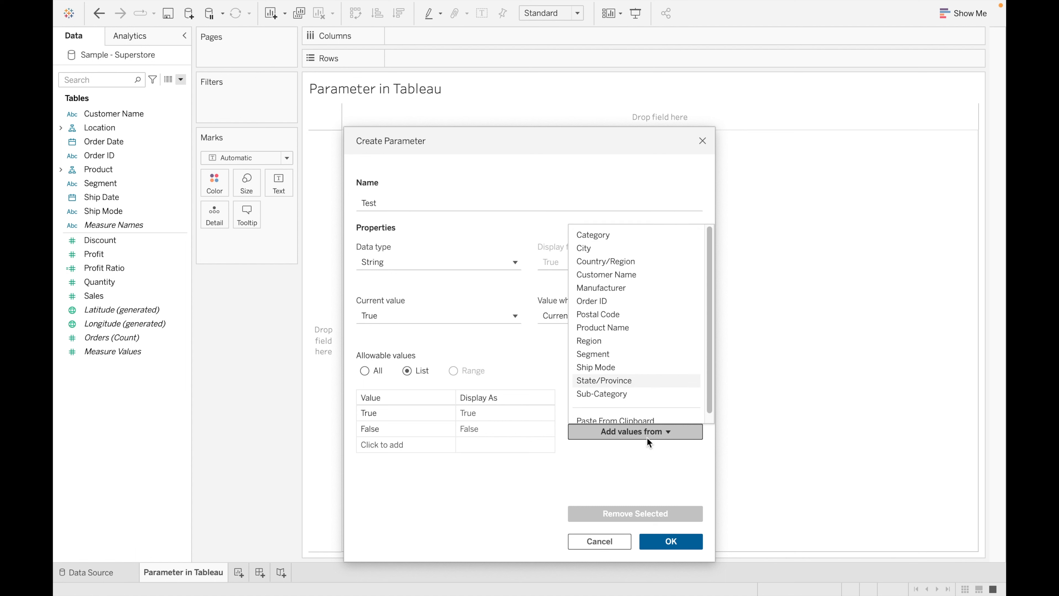
{"action": "left_click", "coordinate": [605, 236]}
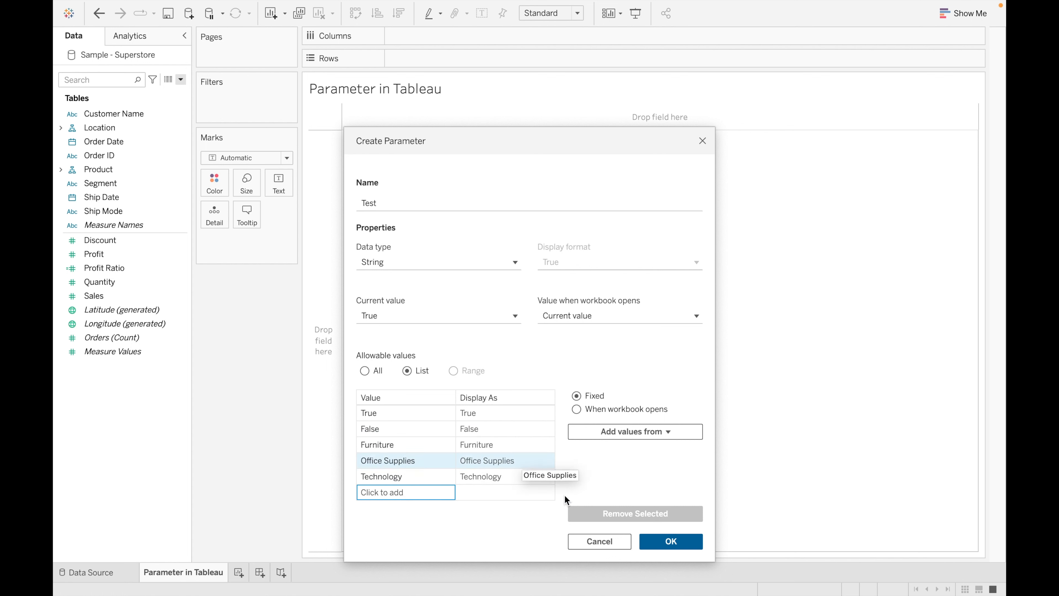
{"action": "left_click", "coordinate": [663, 541]}
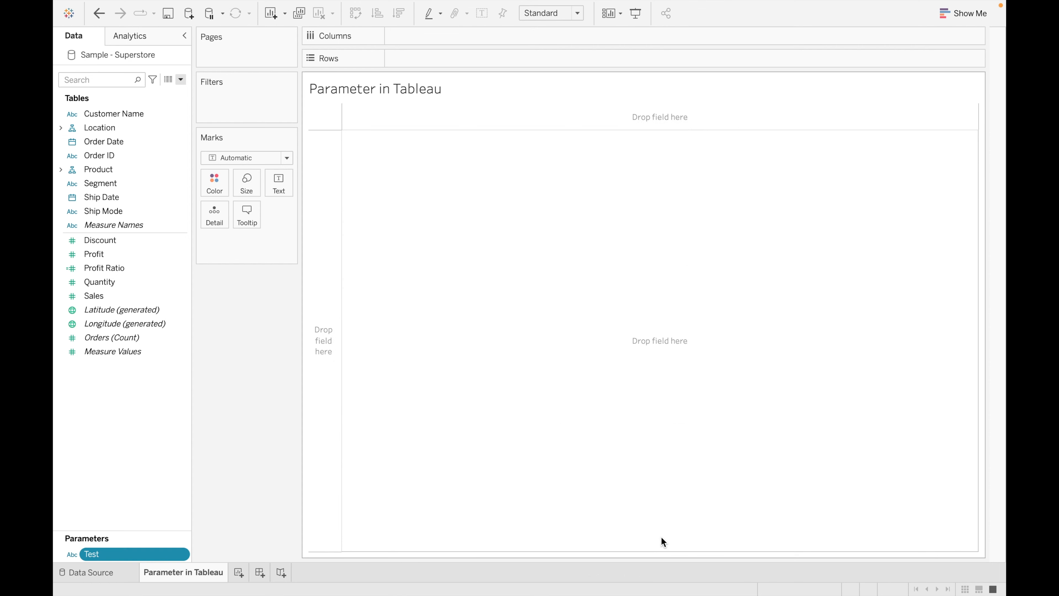
Enlarge the Parameters section of the data pane and try to place the Test parameter on the Filters shelf
{"action": "left_click_drag", "start_coordinate": [163, 532], "coordinate": [161, 363]}
{"action": "left_click", "coordinate": [118, 421]}
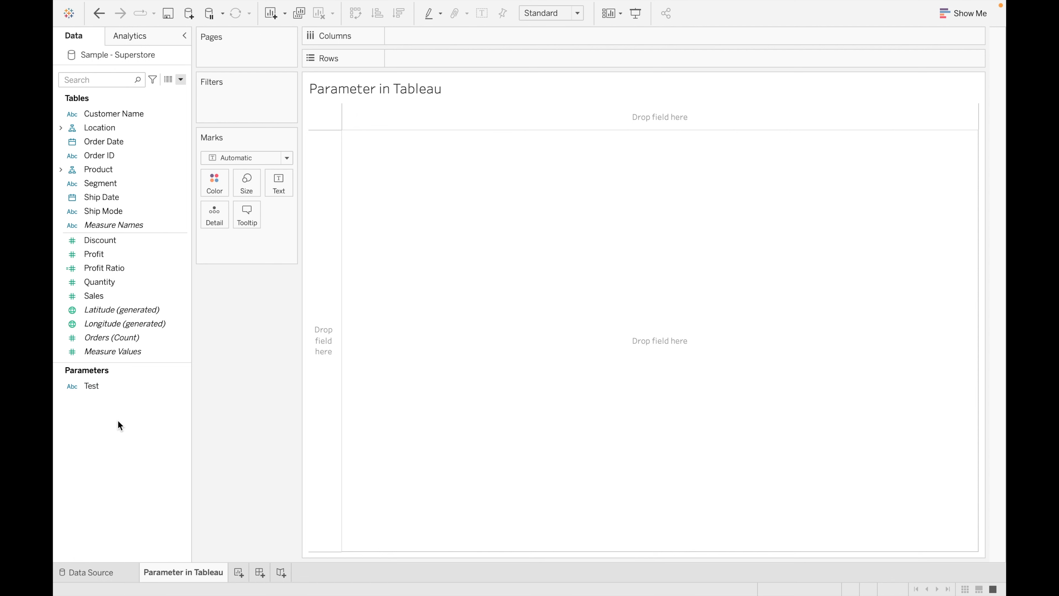
{"action": "left_click_drag", "start_coordinate": [119, 385], "coordinate": [236, 106]}
{"action": "left_click", "coordinate": [136, 386]}
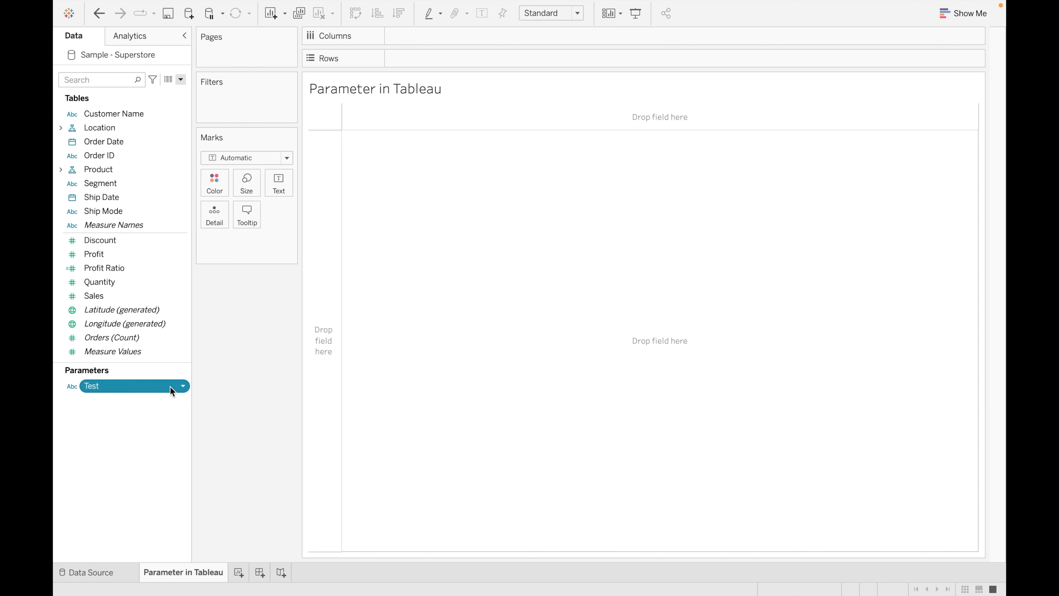
Show the Test parameter's control on the sheet and look through its selectable values
{"action": "left_click", "coordinate": [186, 388]}
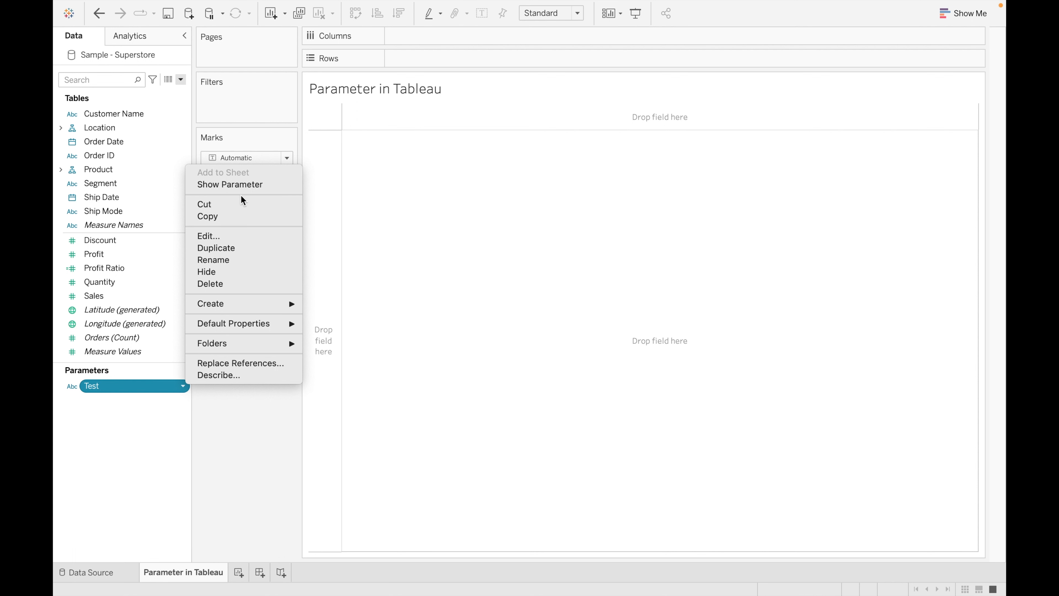
{"action": "left_click", "coordinate": [250, 185]}
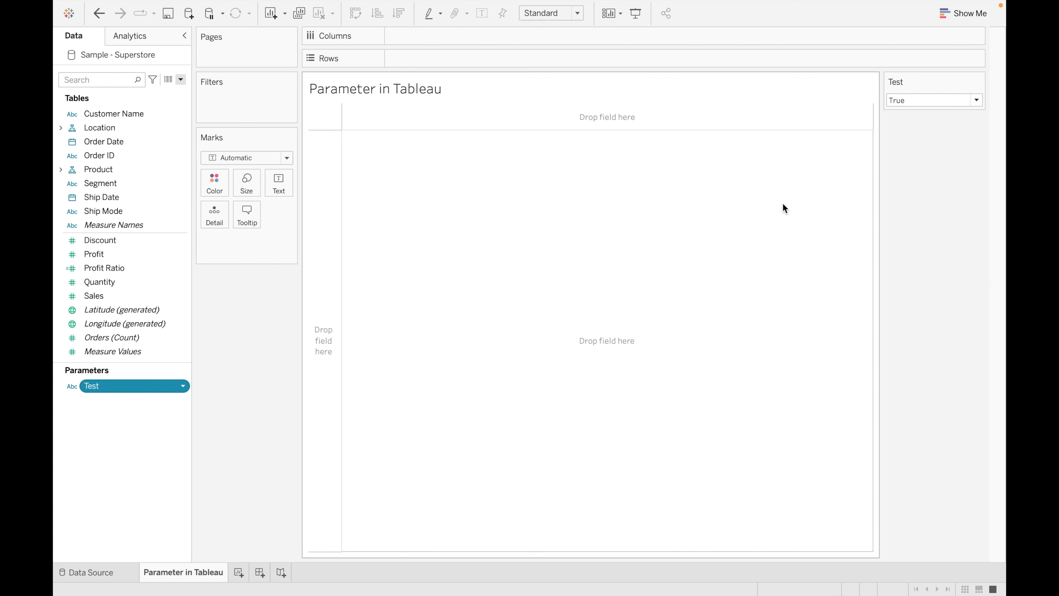
{"action": "left_click", "coordinate": [977, 100]}
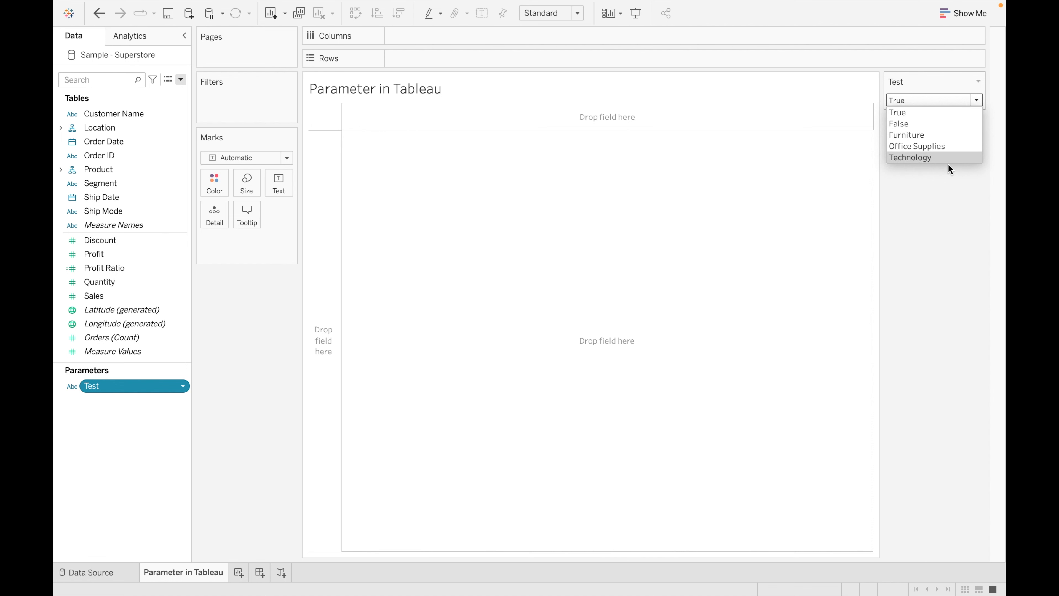
{"action": "left_click", "coordinate": [977, 100]}
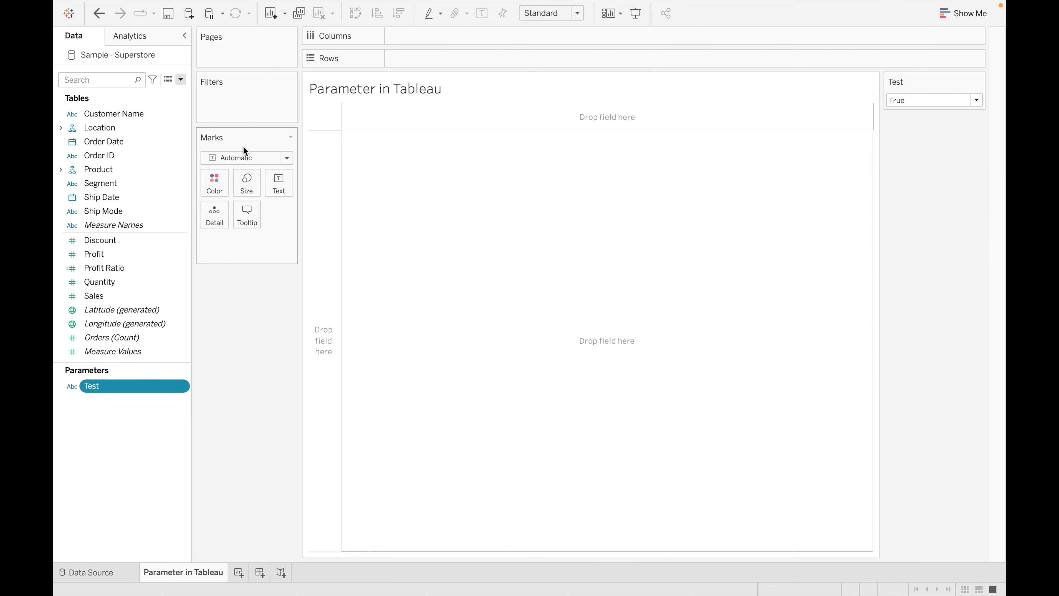
{"action": "left_click", "coordinate": [181, 80]}
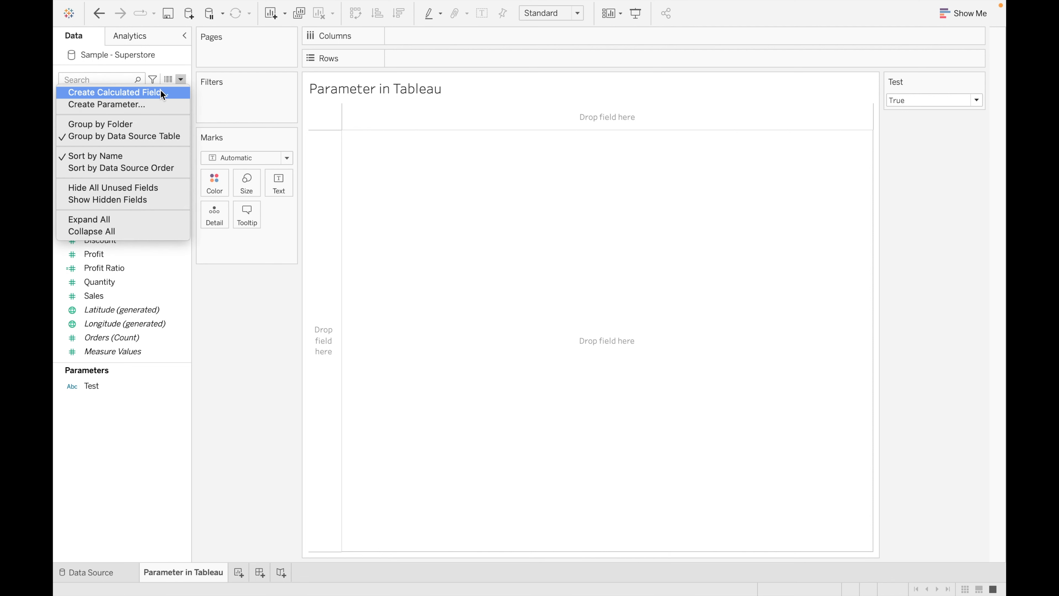
{"action": "left_click", "coordinate": [221, 376]}
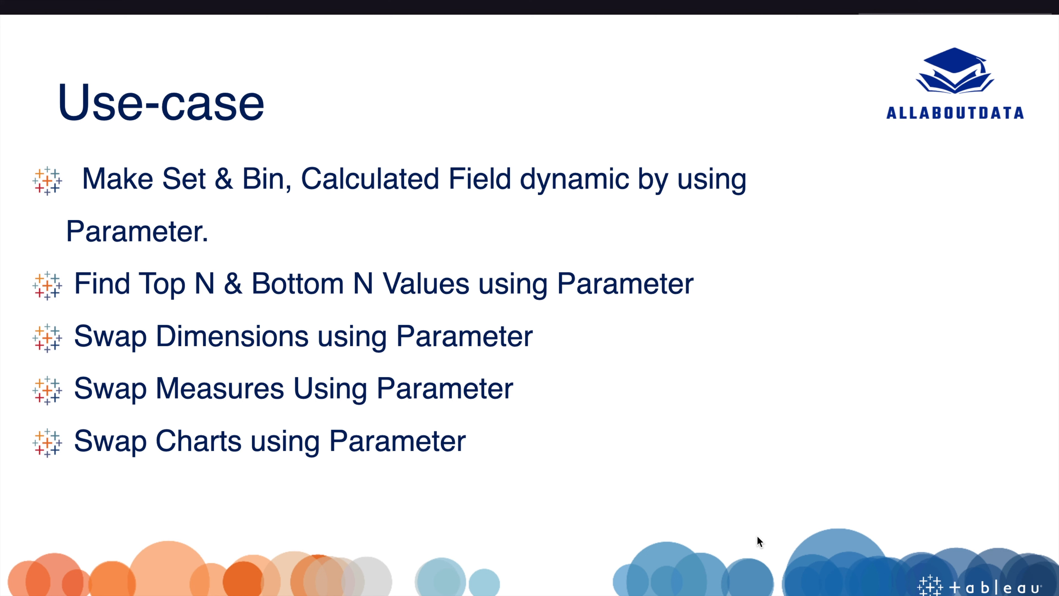
Switch back to Tableau and rename the second sheet as Usecase -1
{"action": "key", "text": "ctrl+Left"}
{"action": "double_click", "coordinate": [243, 570]}
{"action": "type", "text": "Usecase -1"}
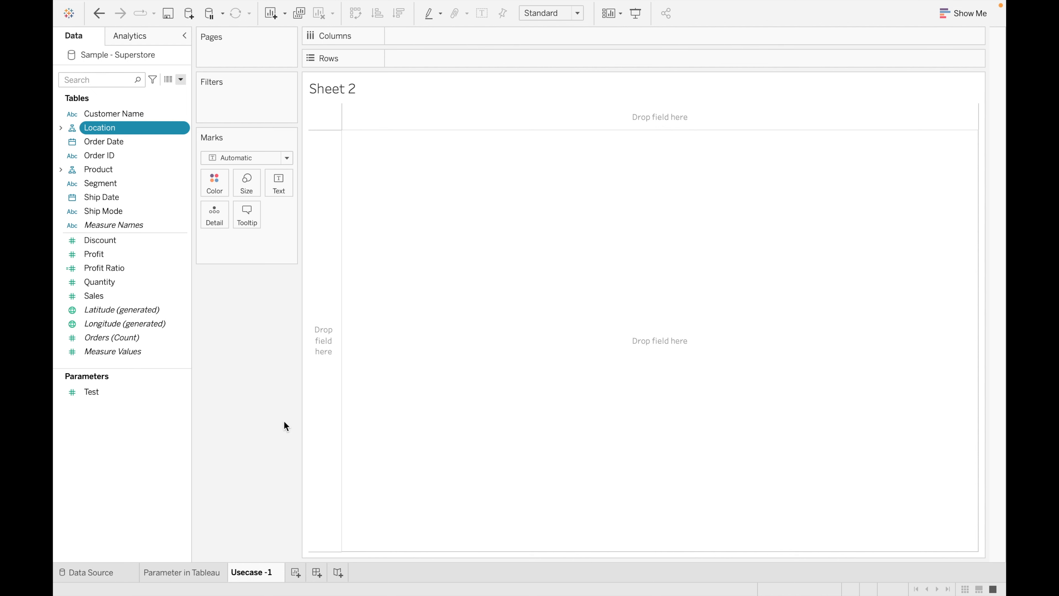
{"action": "key", "text": "Return"}
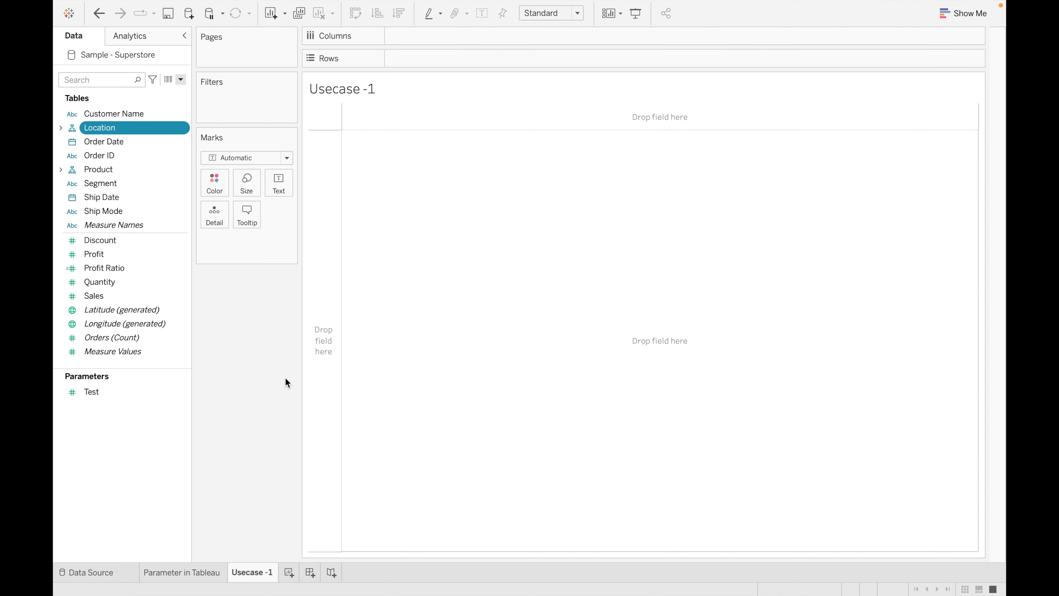
Start a new set from the Customer Name field and show its top-N settings
{"action": "left_click", "coordinate": [138, 112]}
{"action": "left_click", "coordinate": [183, 115]}
{"action": "mouse_move", "coordinate": [221, 199]}
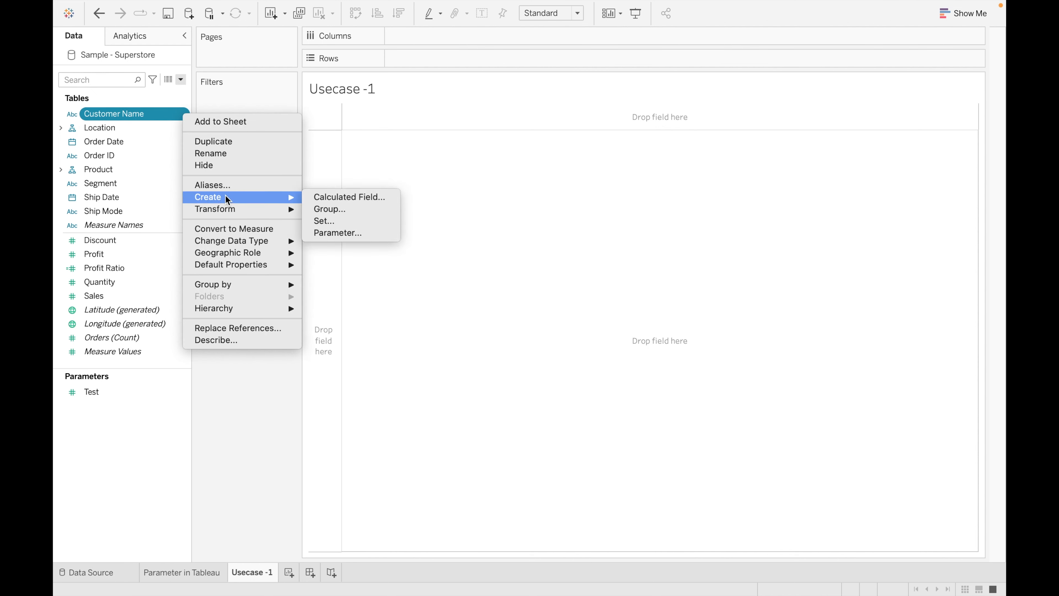
{"action": "left_click", "coordinate": [323, 222]}
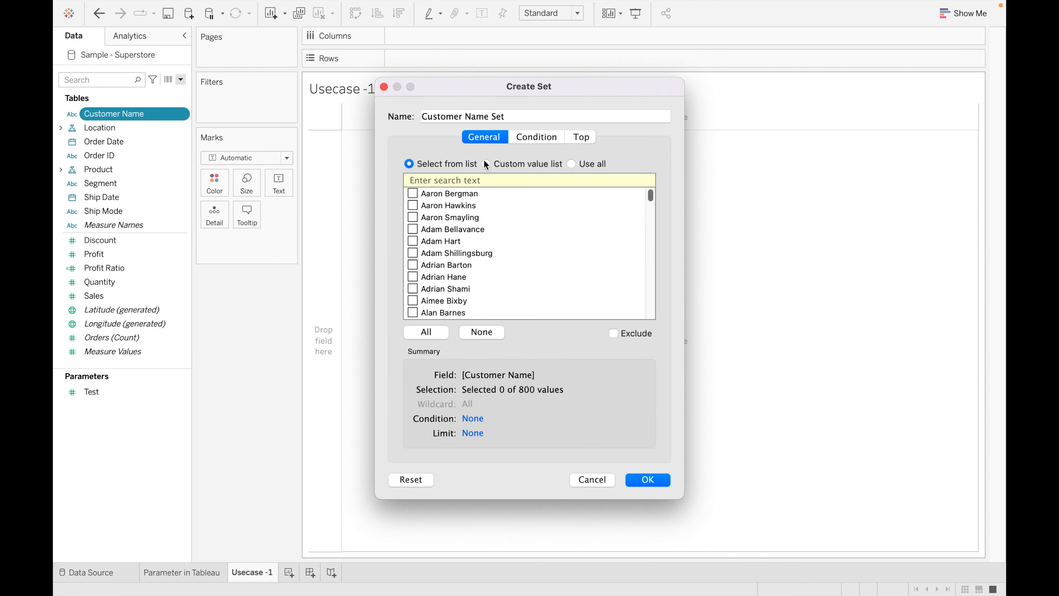
{"action": "left_click", "coordinate": [585, 135]}
Name the set Top N Customers
{"action": "left_click", "coordinate": [556, 115]}
{"action": "key", "text": "BackSpace"}
{"action": "key", "text": "BackSpace"}
{"action": "key", "text": "BackSpace"}
{"action": "key", "text": "BackSpace"}
{"action": "key", "text": "BackSpace"}
{"action": "key", "text": "BackSpace"}
{"action": "key", "text": "BackSpace"}
{"action": "key", "text": "BackSpace"}
{"action": "key", "text": "BackSpace"}
{"action": "key", "text": "BackSpace"}
{"action": "key", "text": "BackSpace"}
{"action": "key", "text": "BackSpace"}
{"action": "key", "text": "BackSpace"}
{"action": "key", "text": "BackSpace"}
{"action": "key", "text": "BackSpace"}
{"action": "key", "text": "BackSpace"}
{"action": "key", "text": "BackSpace"}
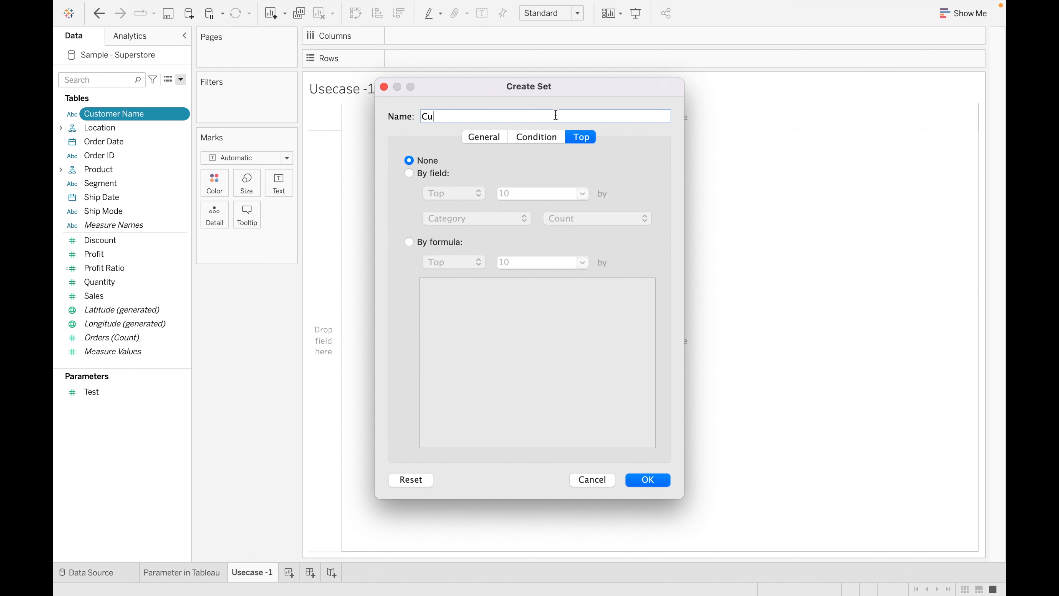
{"action": "type", "text": "Top N Customers"}
Limit the Top N Customers set by field to the top values and start a new parameter for the count
{"action": "left_click", "coordinate": [408, 174]}
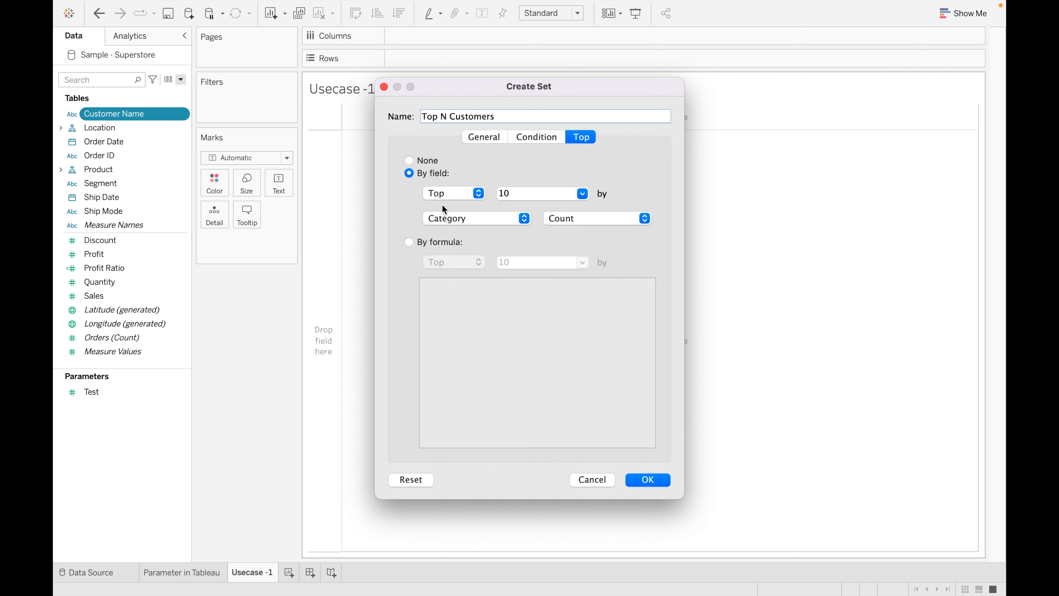
{"action": "left_click", "coordinate": [540, 195]}
{"action": "left_click", "coordinate": [584, 195]}
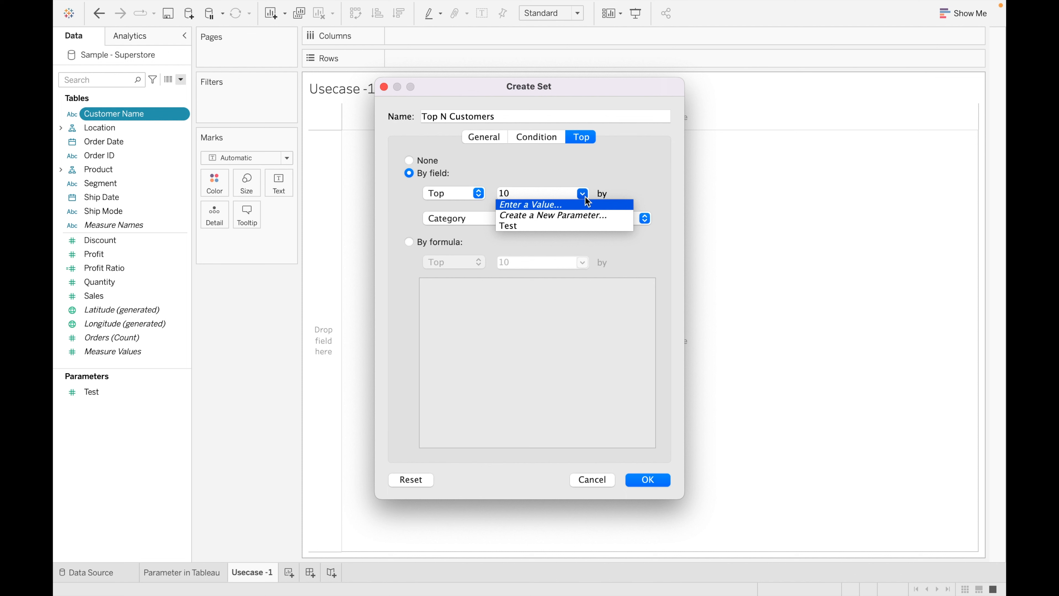
{"action": "left_click", "coordinate": [578, 215]}
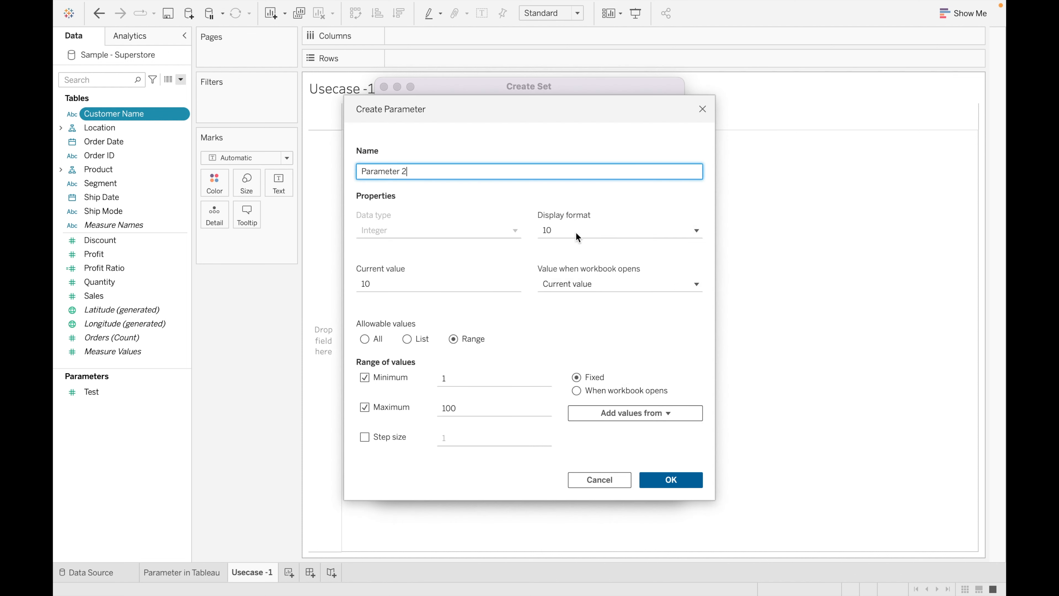
Name the new parameter Top N Values
{"action": "key", "text": "BackSpace"}
{"action": "key", "text": "BackSpace"}
{"action": "key", "text": "BackSpace"}
{"action": "key", "text": "BackSpace"}
{"action": "key", "text": "BackSpace"}
{"action": "key", "text": "BackSpace"}
{"action": "key", "text": "BackSpace"}
{"action": "key", "text": "BackSpace"}
{"action": "key", "text": "BackSpace"}
{"action": "key", "text": "BackSpace"}
{"action": "key", "text": "BackSpace"}
{"action": "type", "text": "Top N Values"}
{"action": "left_click", "coordinate": [466, 202]}
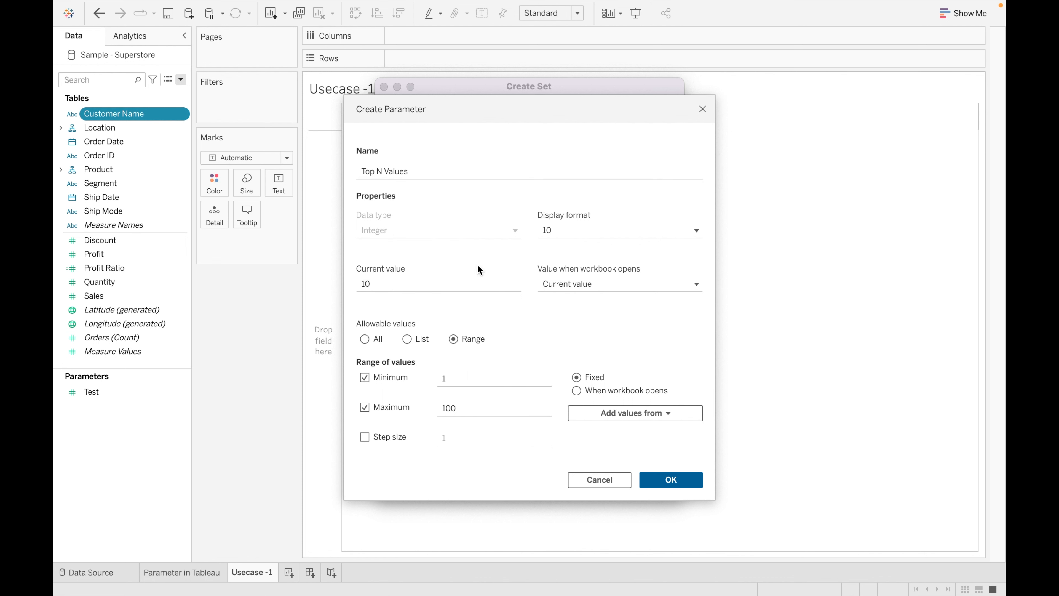
Allow all values for the parameter with a current value of 5, and create both the parameter and the set
{"action": "left_click", "coordinate": [369, 339]}
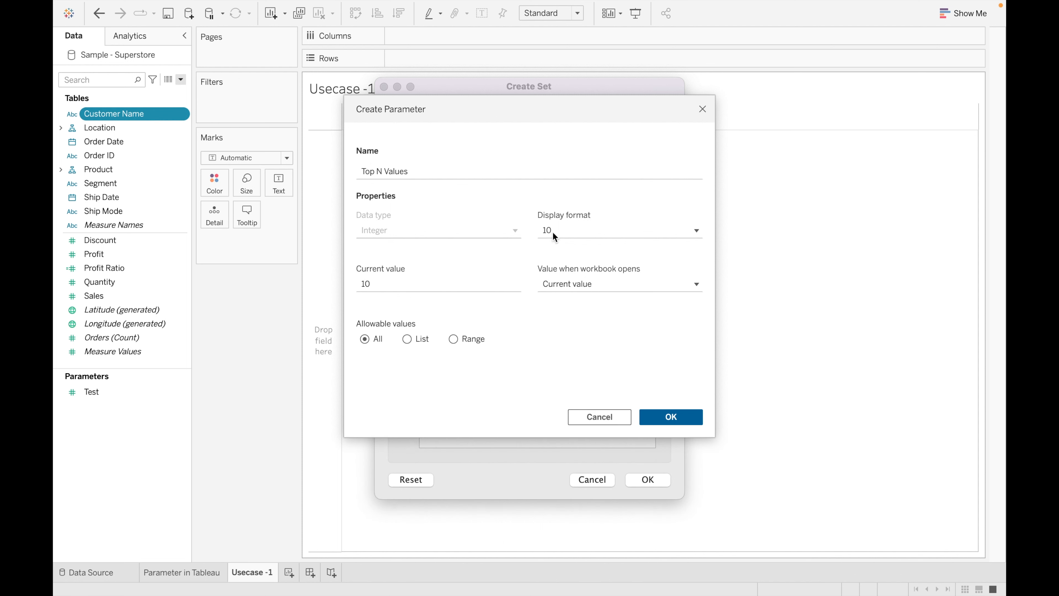
{"action": "left_click", "coordinate": [442, 284]}
{"action": "key", "text": "BackSpace"}
{"action": "key", "text": "BackSpace"}
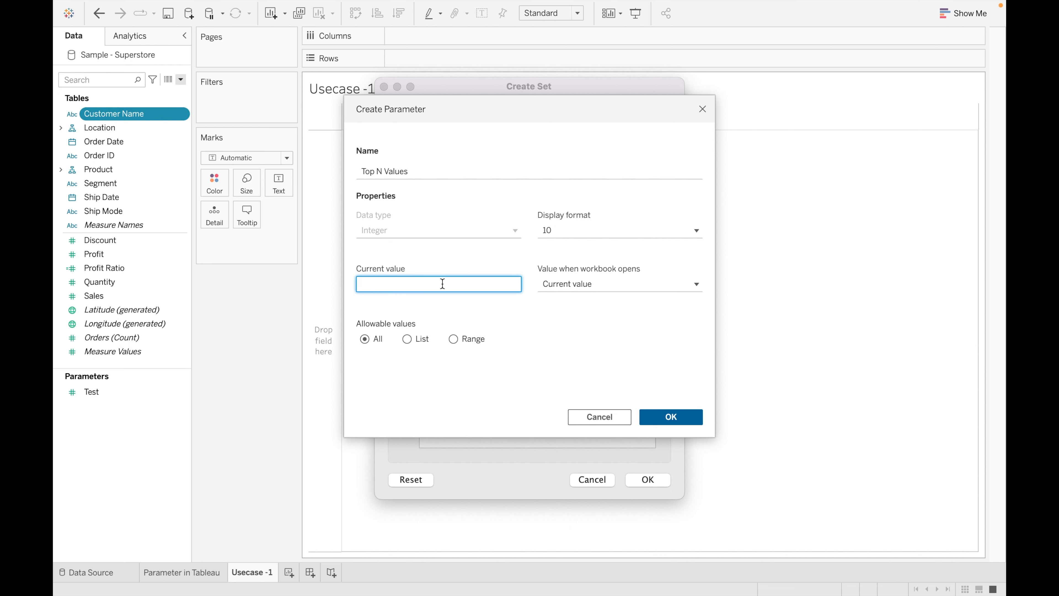
{"action": "type", "text": "5"}
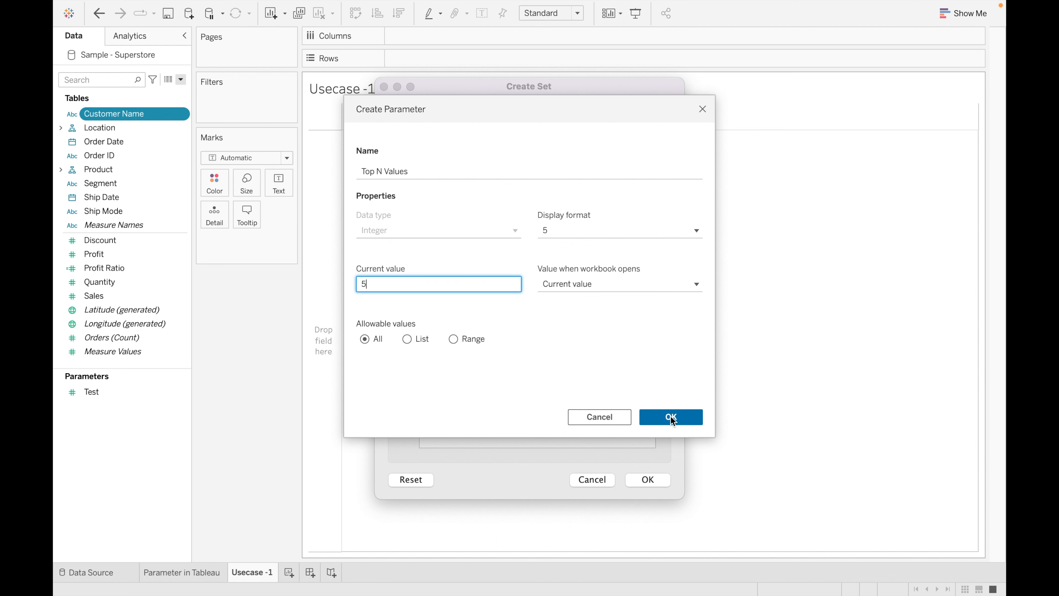
{"action": "left_click", "coordinate": [669, 416]}
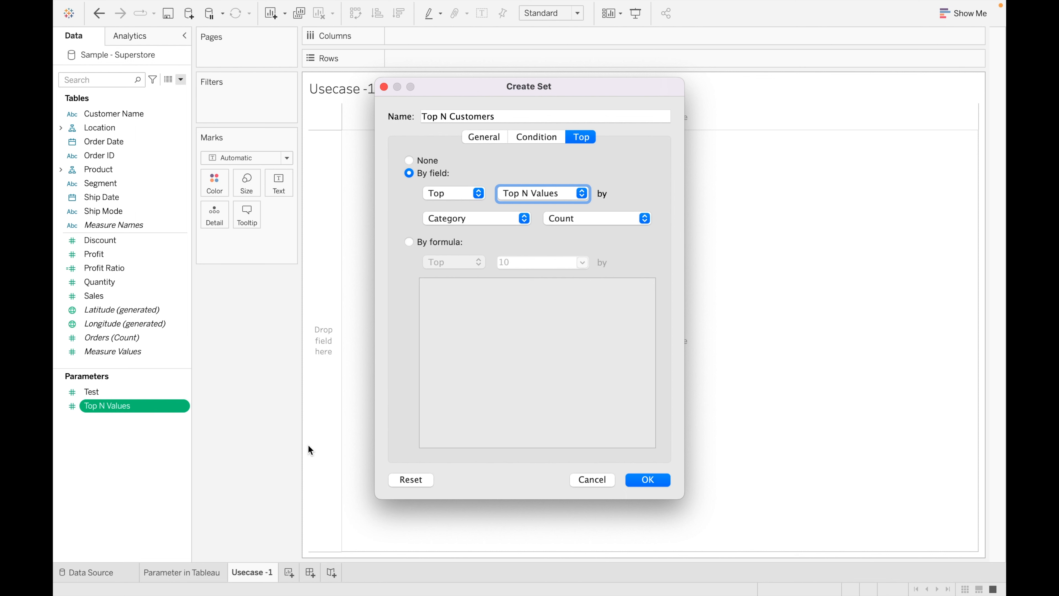
{"action": "left_click", "coordinate": [646, 480]}
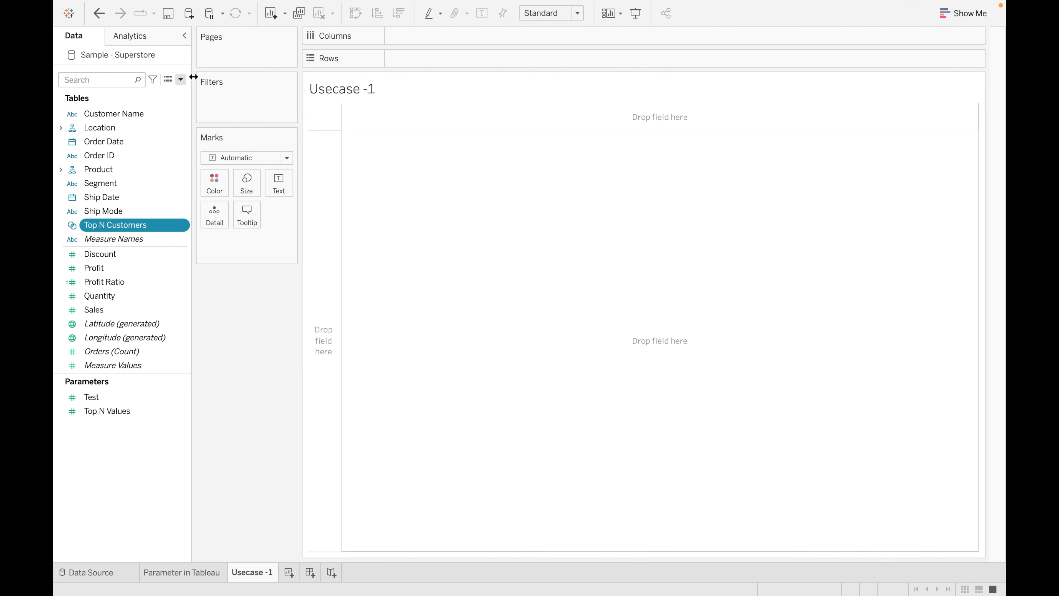
{"action": "left_click", "coordinate": [181, 79]}
{"action": "left_click", "coordinate": [158, 87]}
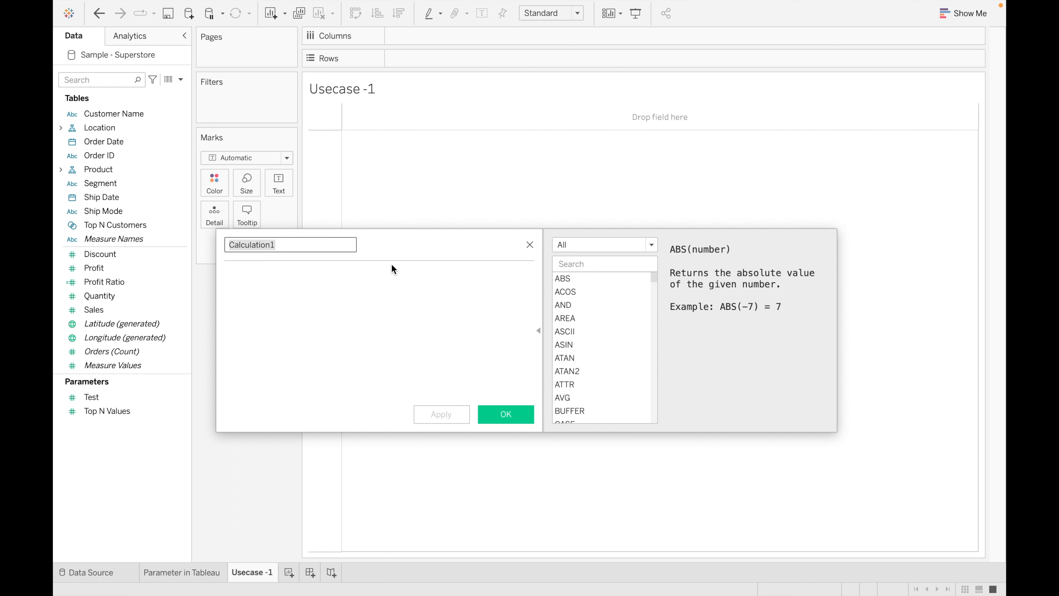
{"action": "left_click", "coordinate": [530, 245]}
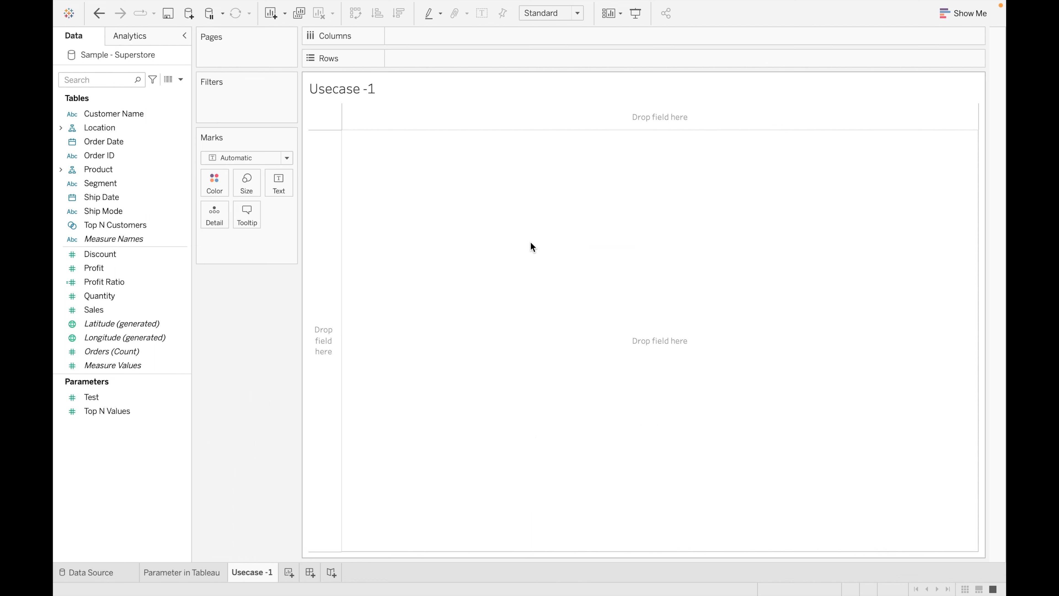
Start another set from the Customer Name field and limit it by field to the bottom values
{"action": "left_click", "coordinate": [148, 112]}
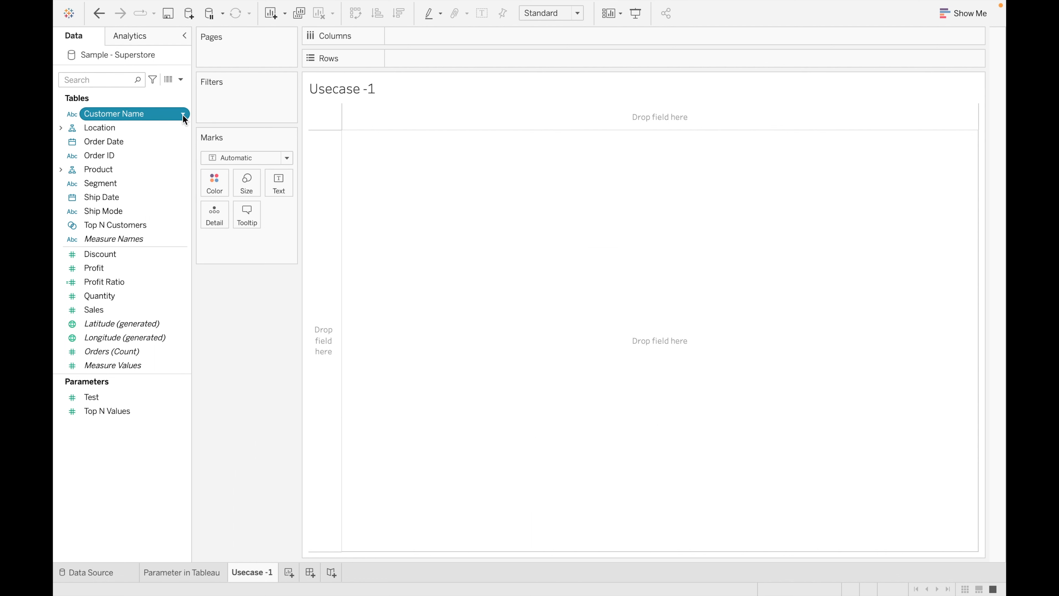
{"action": "left_click", "coordinate": [183, 116]}
{"action": "mouse_move", "coordinate": [223, 198]}
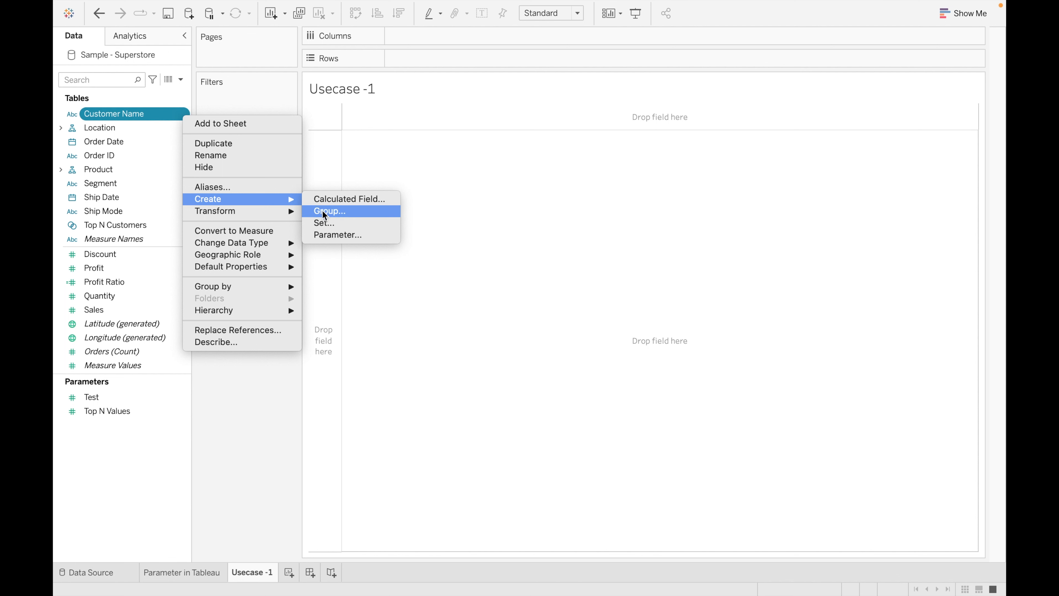
{"action": "left_click", "coordinate": [326, 225]}
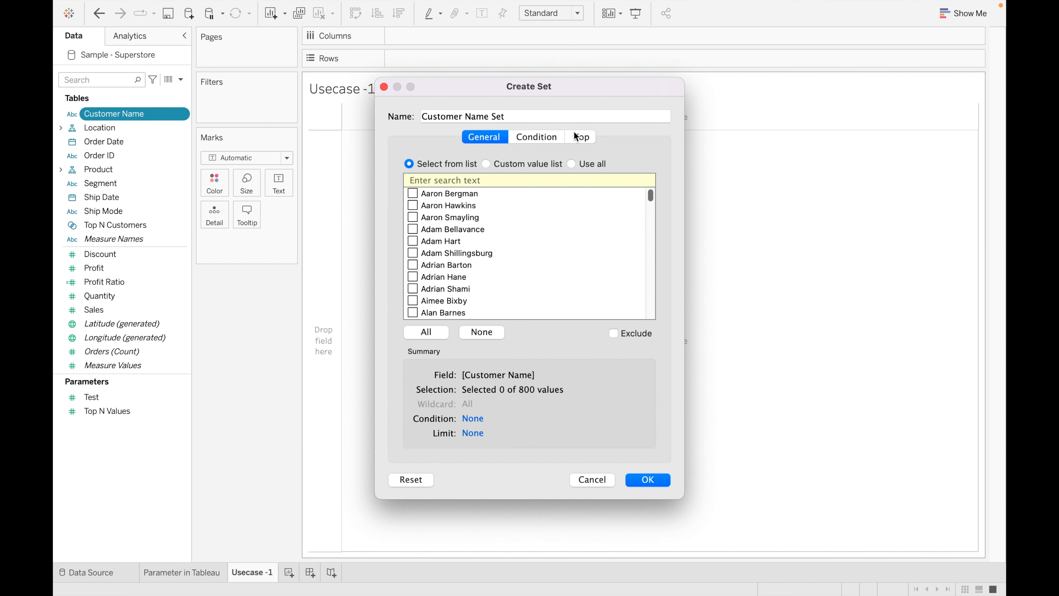
{"action": "left_click", "coordinate": [578, 137]}
{"action": "left_click", "coordinate": [409, 173]}
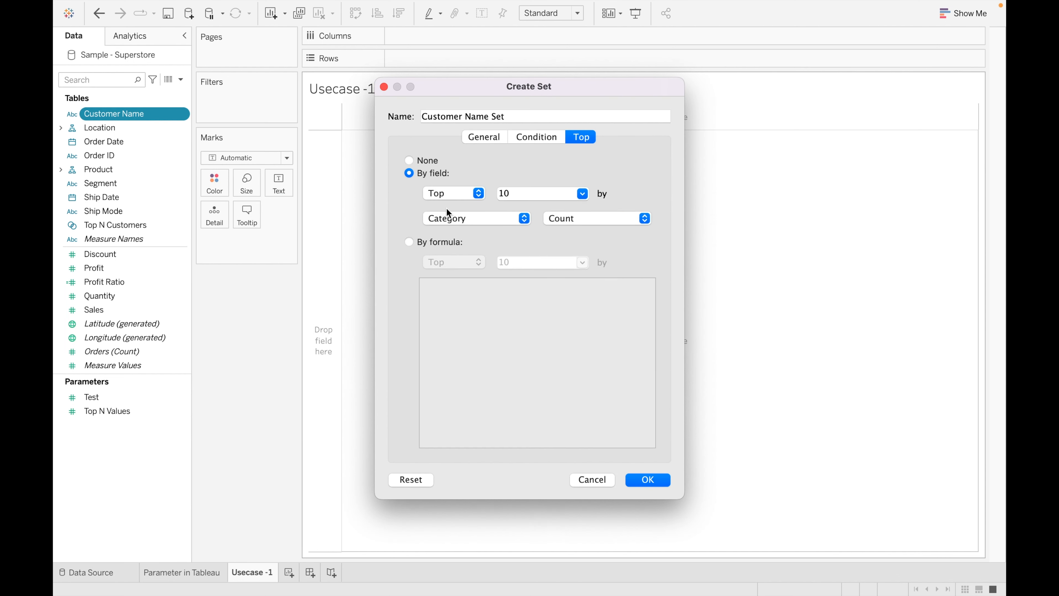
{"action": "left_click", "coordinate": [478, 193]}
{"action": "left_click", "coordinate": [449, 203]}
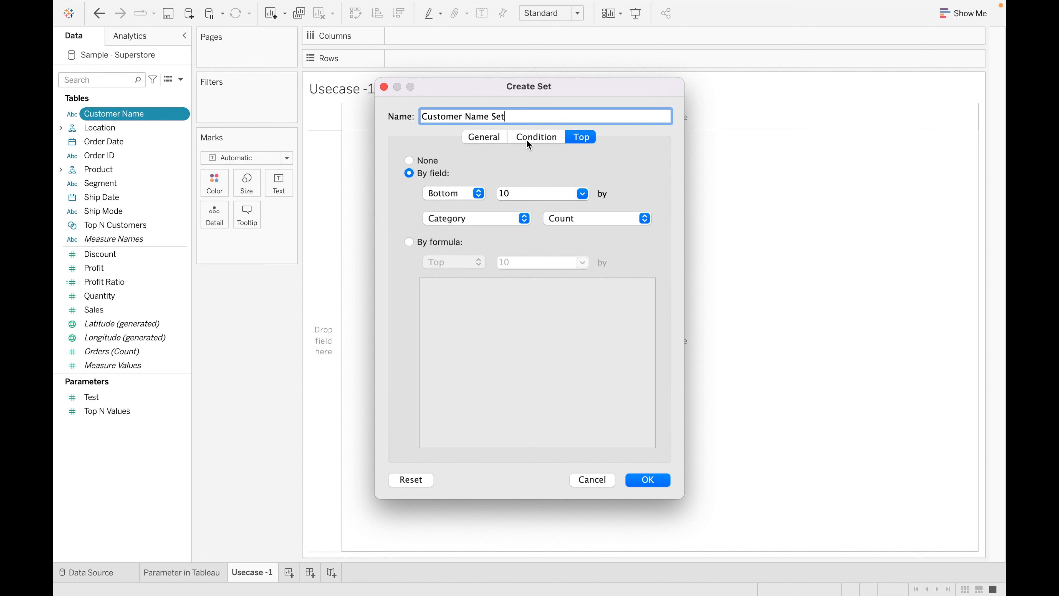
Name the new set Bottom N Customers
{"action": "key", "text": "BackSpace"}
{"action": "key", "text": "BackSpace"}
{"action": "key", "text": "BackSpace"}
{"action": "key", "text": "BackSpace"}
{"action": "key", "text": "BackSpace"}
{"action": "key", "text": "BackSpace"}
{"action": "key", "text": "BackSpace"}
{"action": "key", "text": "BackSpace"}
{"action": "key", "text": "BackSpace"}
{"action": "key", "text": "BackSpace"}
{"action": "key", "text": "BackSpace"}
{"action": "key", "text": "BackSpace"}
{"action": "key", "text": "BackSpace"}
{"action": "key", "text": "BackSpace"}
{"action": "key", "text": "BackSpace"}
{"action": "key", "text": "BackSpace"}
{"action": "type", "text": "Bottom N Customers"}
Use the Top N Values parameter as the bottom set's count and create the set
{"action": "left_click", "coordinate": [580, 194]}
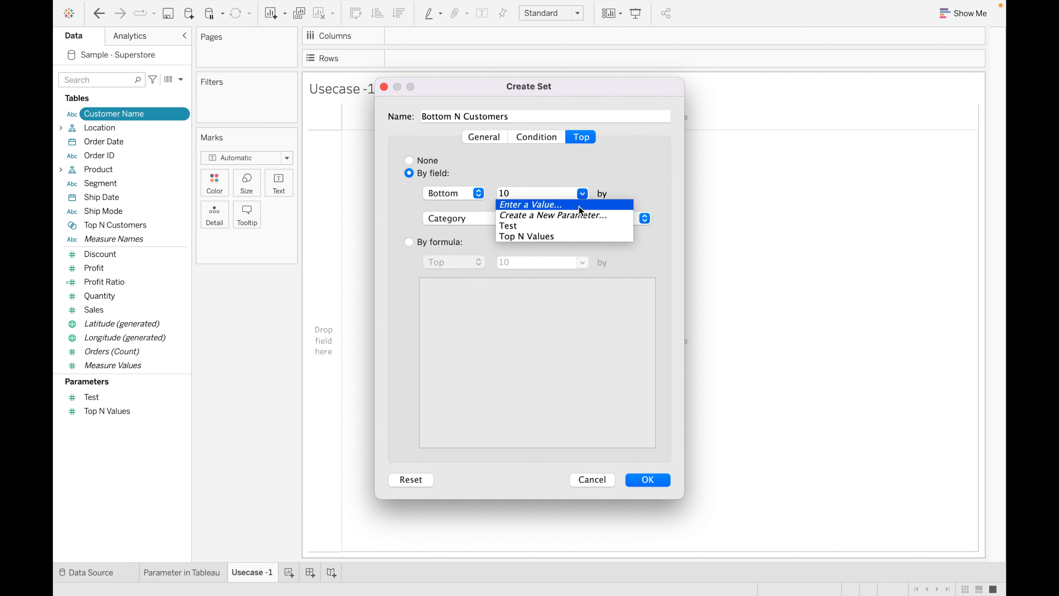
{"action": "left_click", "coordinate": [569, 237]}
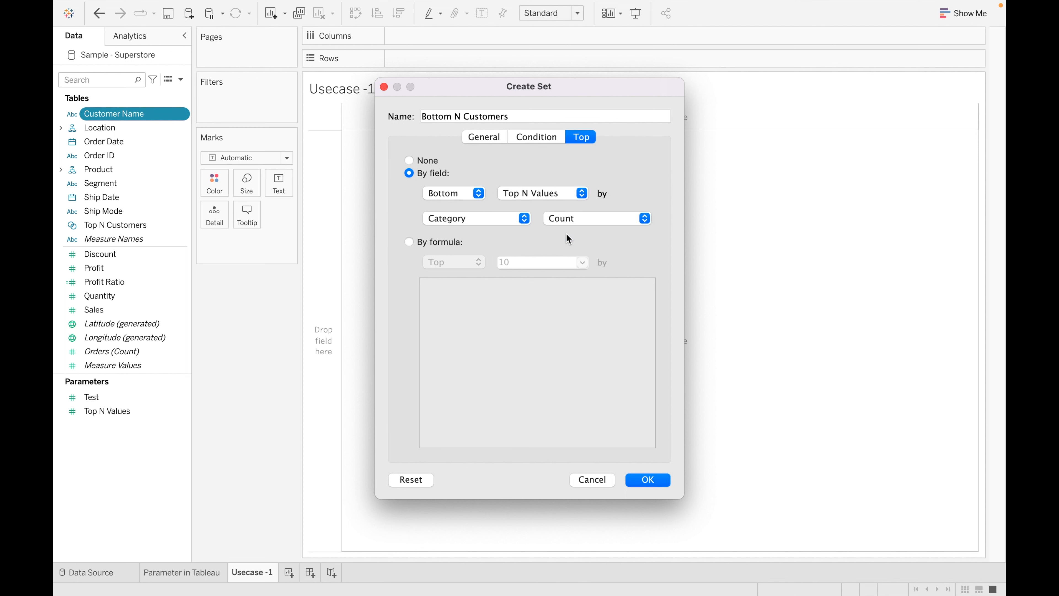
{"action": "left_click", "coordinate": [648, 480]}
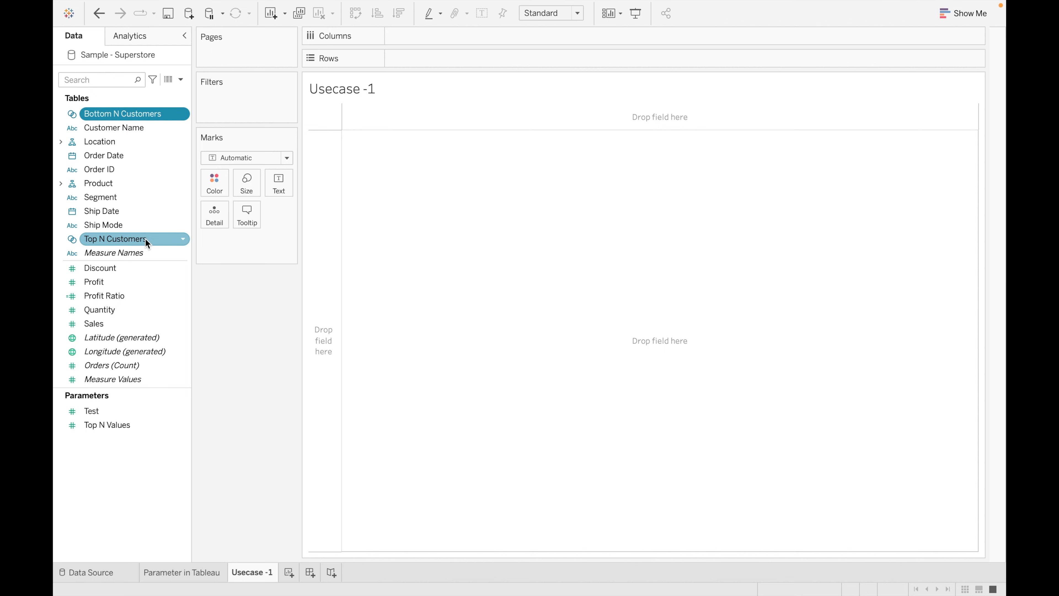
Build a table of Sales by Customer Name in rows, filtered by the Top N Customers set
{"action": "double_click", "coordinate": [118, 128]}
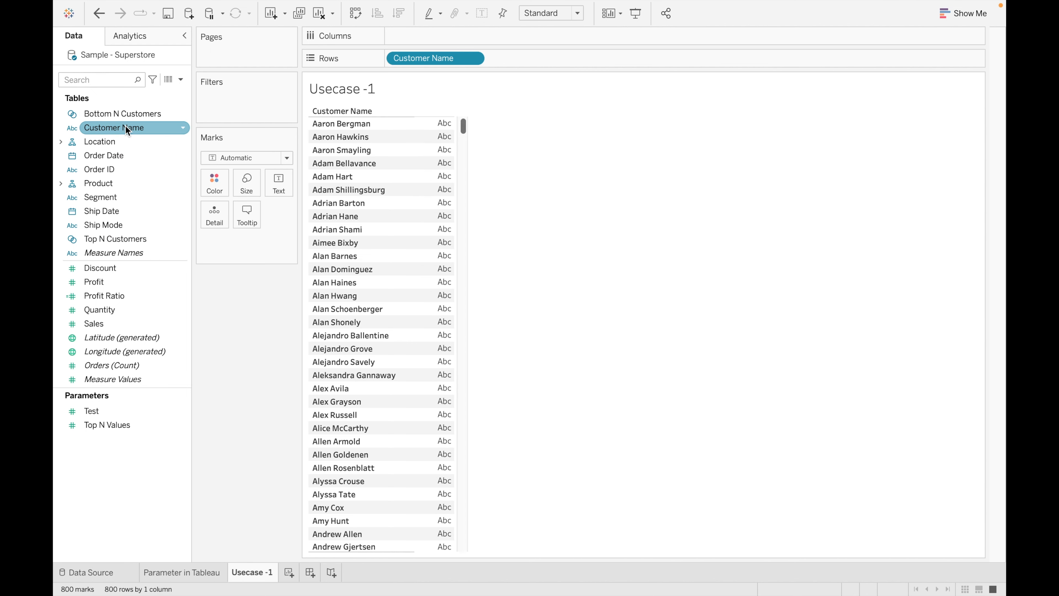
{"action": "left_click_drag", "start_coordinate": [120, 243], "coordinate": [249, 101]}
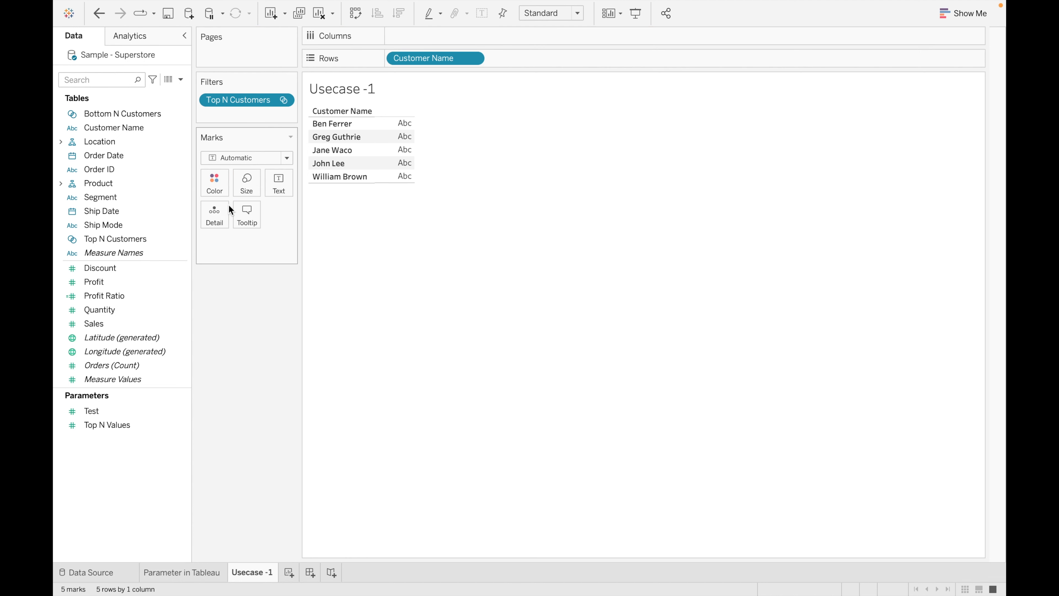
{"action": "double_click", "coordinate": [114, 326]}
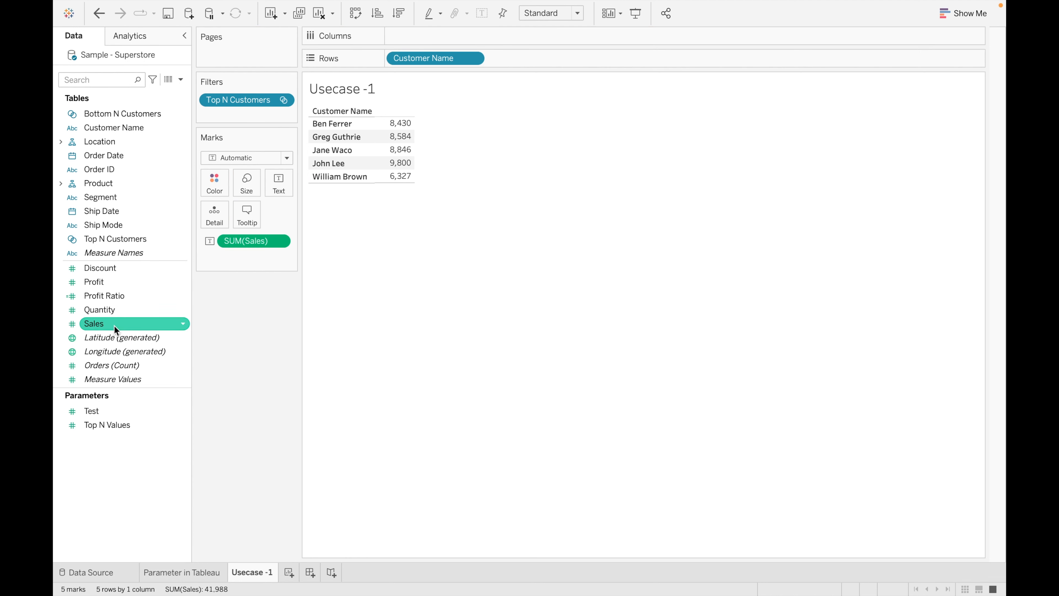
Show the Top N Values parameter control on the sheet and sort the customers by sales in descending order
{"action": "left_click", "coordinate": [137, 426]}
{"action": "left_click", "coordinate": [182, 425]}
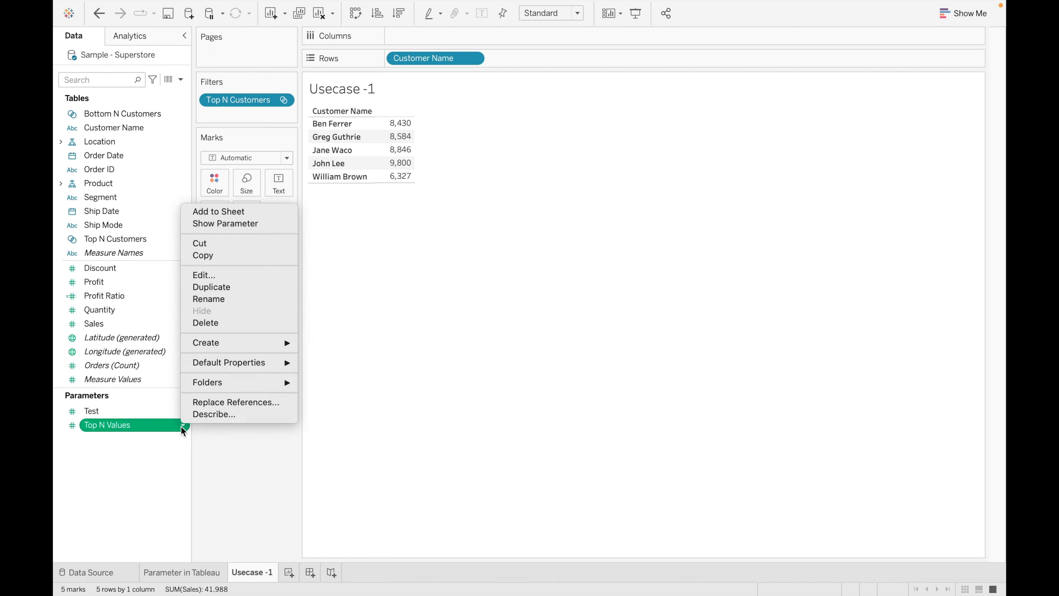
{"action": "left_click", "coordinate": [241, 225]}
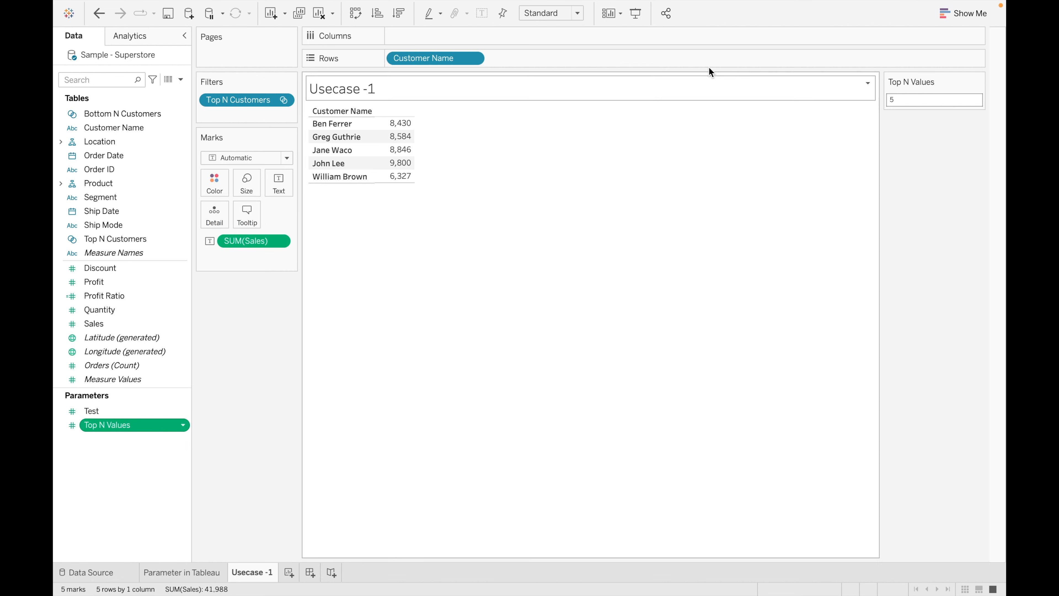
{"action": "left_click", "coordinate": [399, 14]}
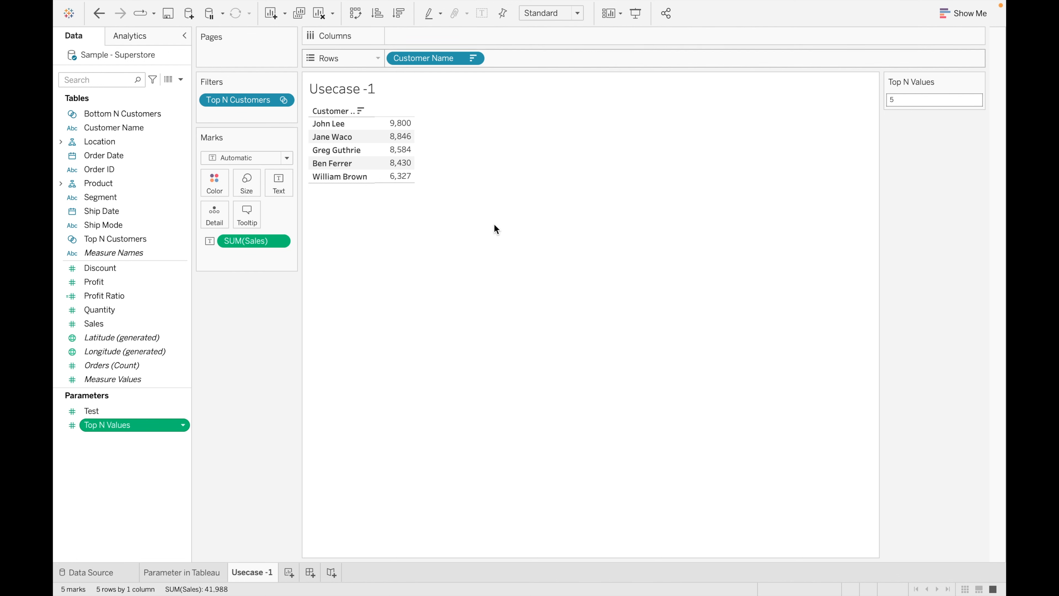
Set the Top N Values parameter to 10 in its control on the sheet
{"action": "double_click", "coordinate": [921, 101]}
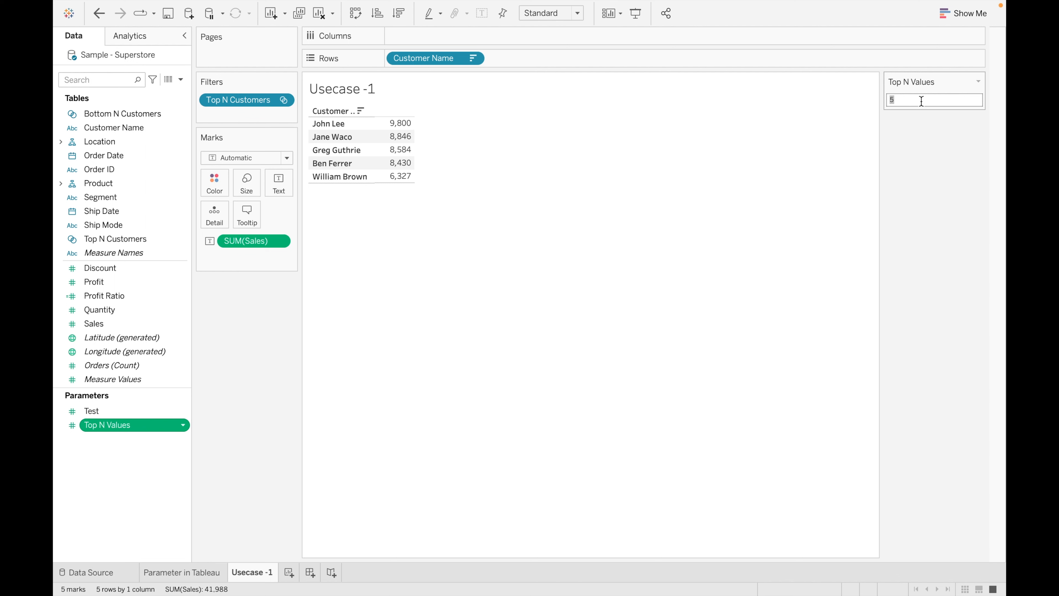
{"action": "type", "text": "10"}
{"action": "key", "text": "Return"}
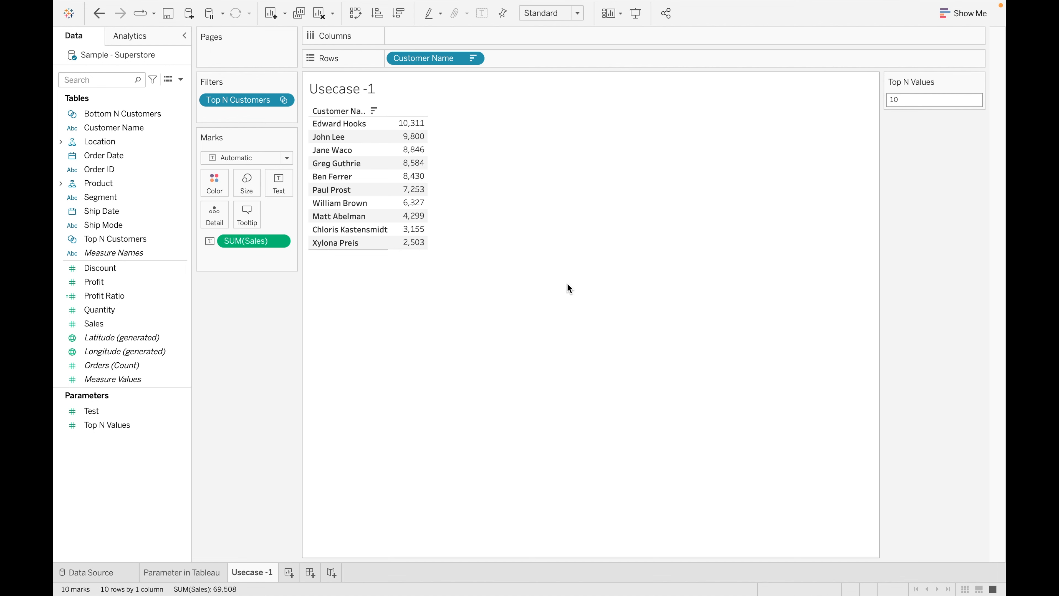
Add a new worksheet and rename it Dynamic Bins using Parameter
{"action": "left_click", "coordinate": [289, 572]}
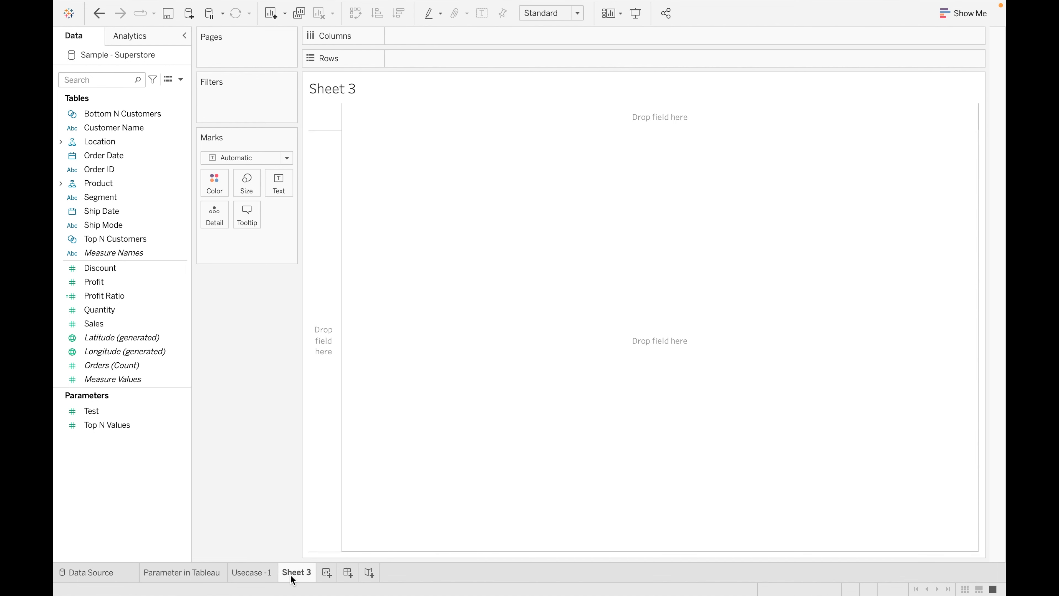
{"action": "double_click", "coordinate": [291, 576]}
{"action": "key", "text": "BackSpace"}
{"action": "type", "text": "Dynamic "}
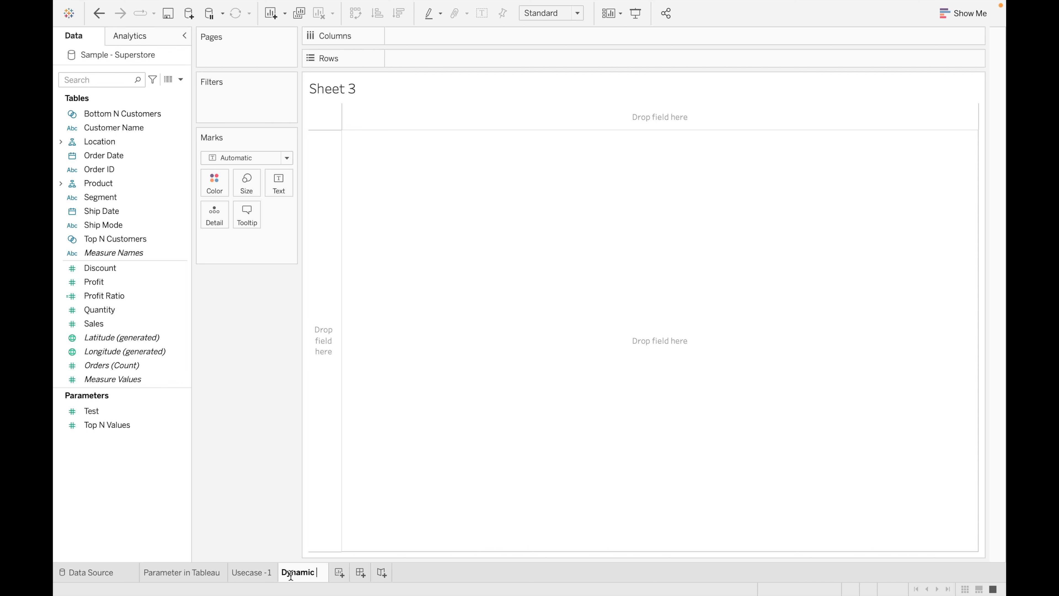
{"action": "type", "text": "Bins usin"}
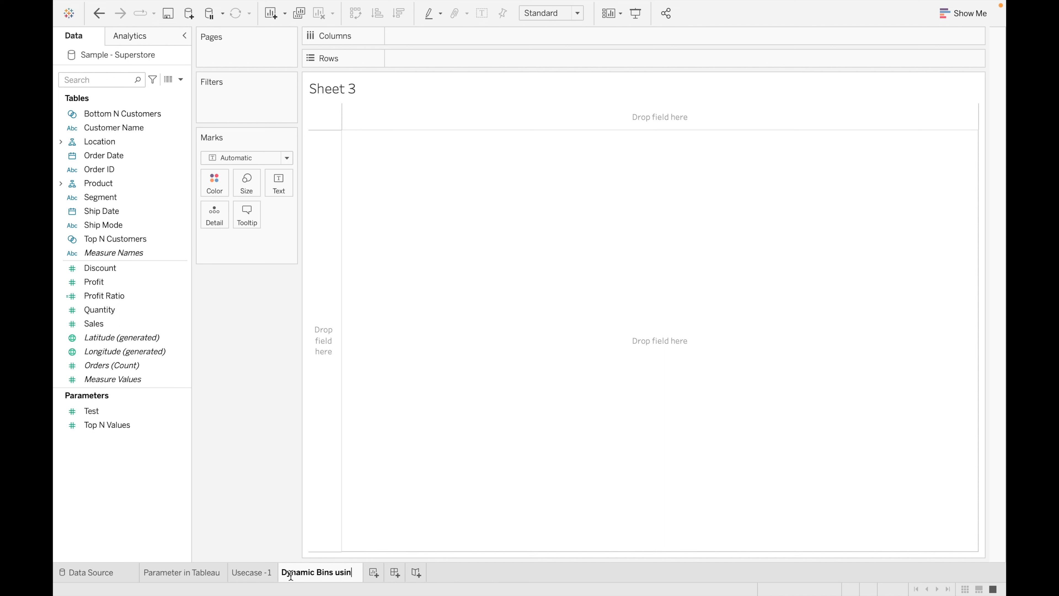
{"action": "type", "text": "g Parameter"}
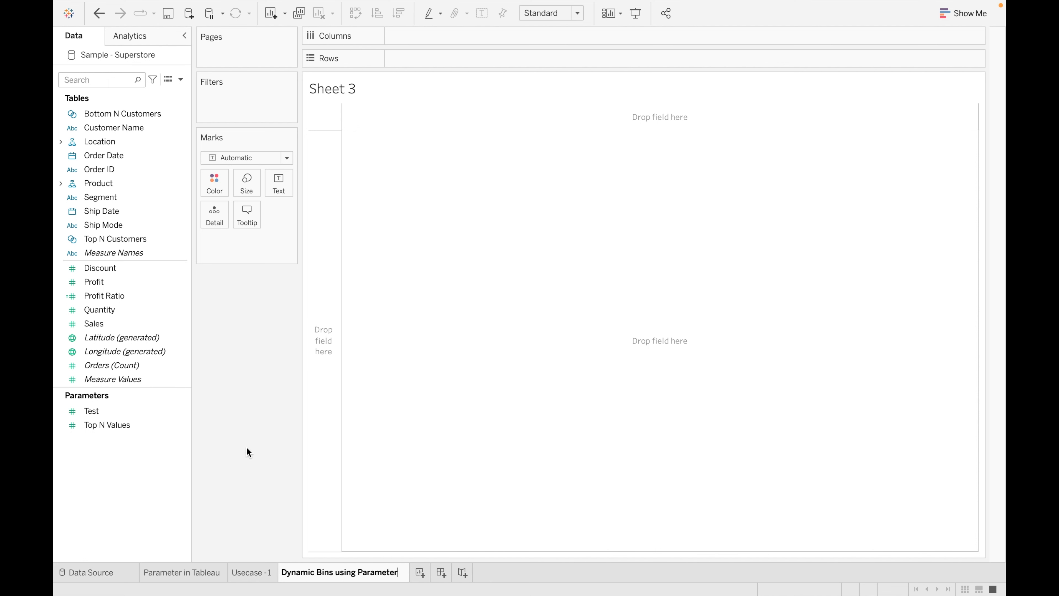
{"action": "key", "text": "Return"}
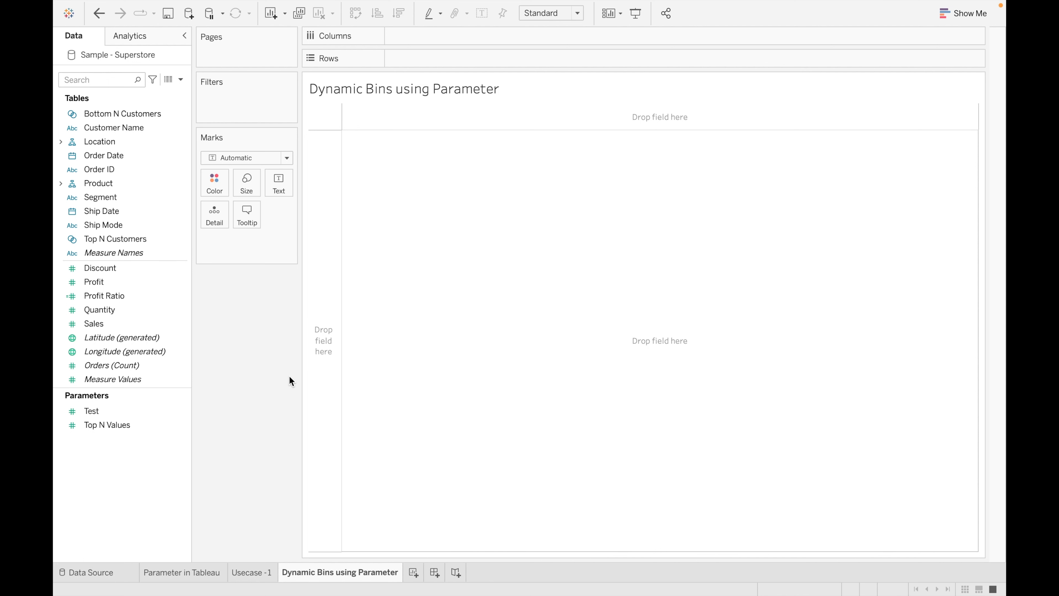
Create bins from Sales named Sales (bin), with the bin size driven by the Top N Values parameter
{"action": "left_click", "coordinate": [137, 324]}
{"action": "left_click", "coordinate": [184, 324]}
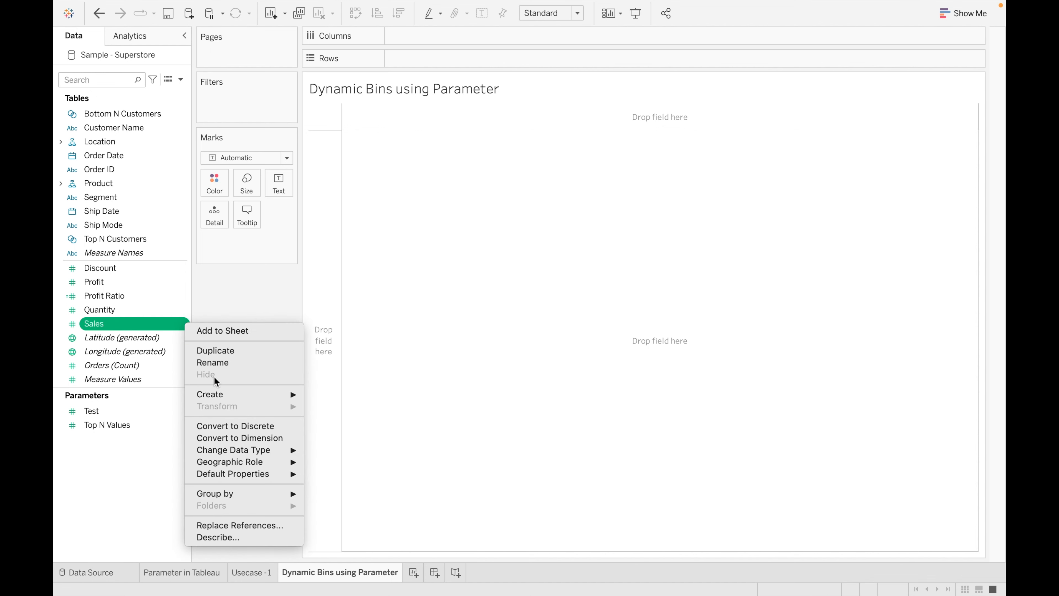
{"action": "mouse_move", "coordinate": [235, 396]}
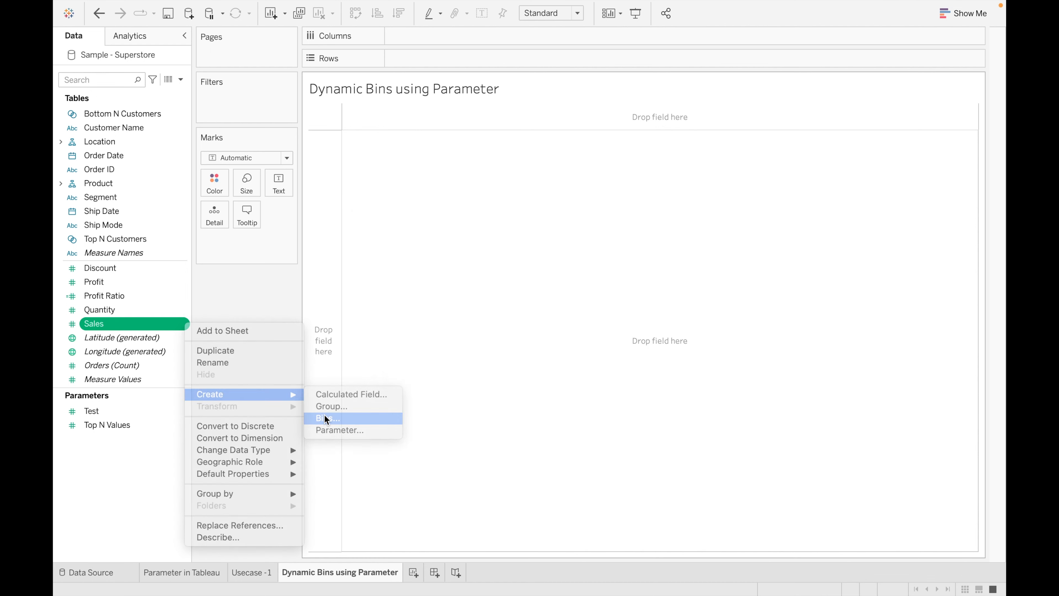
{"action": "left_click", "coordinate": [336, 418]}
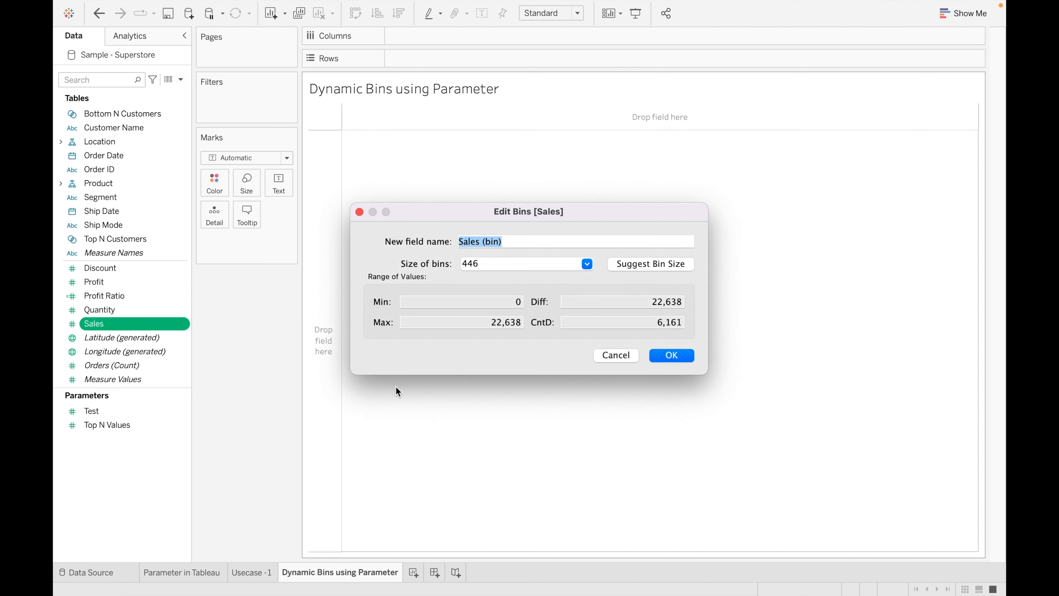
{"action": "left_click", "coordinate": [517, 246]}
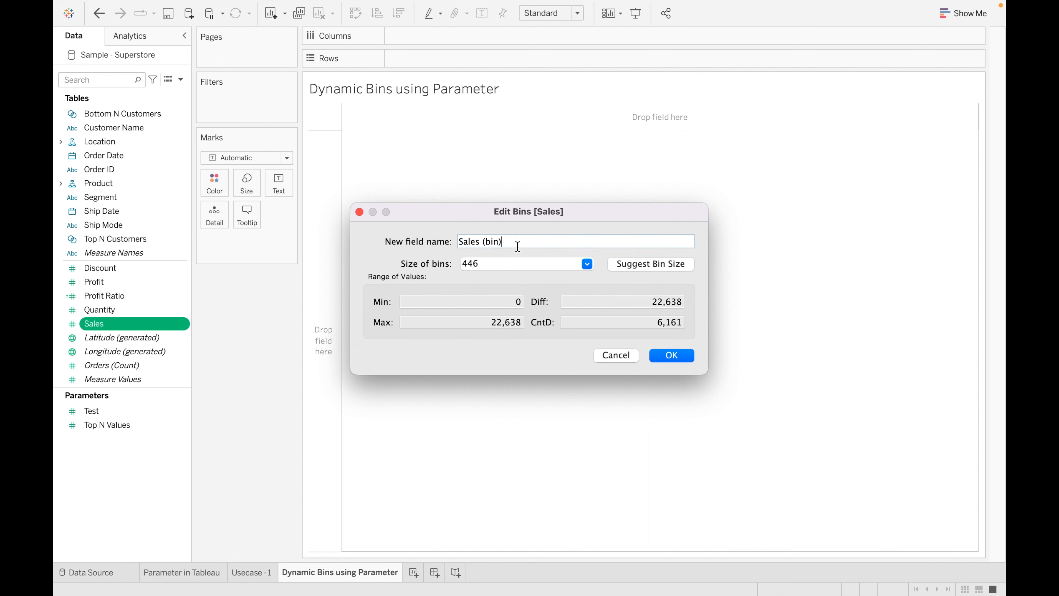
{"action": "left_click", "coordinate": [586, 264]}
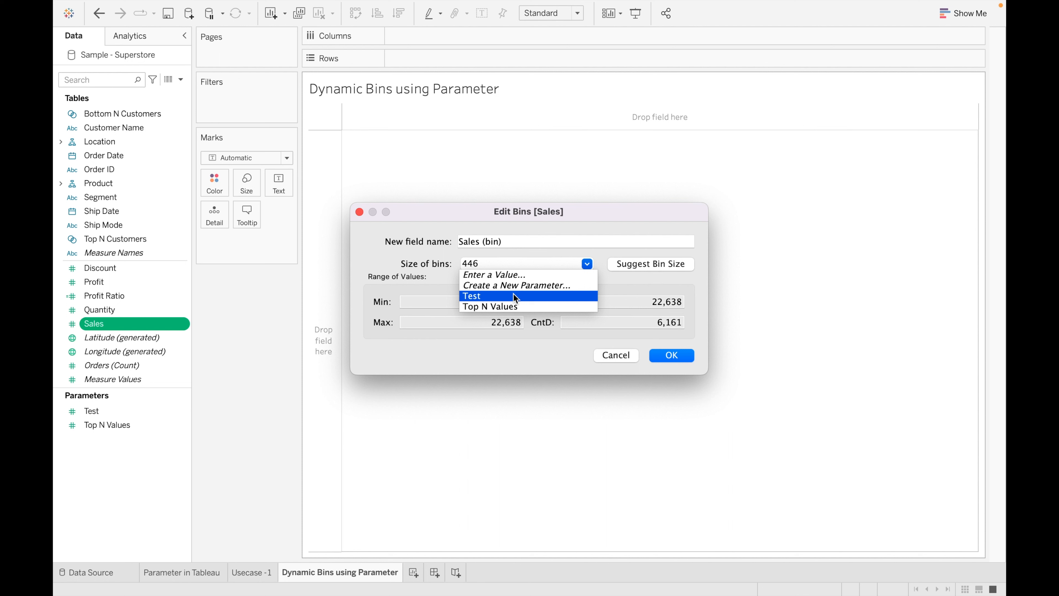
{"action": "left_click", "coordinate": [513, 308]}
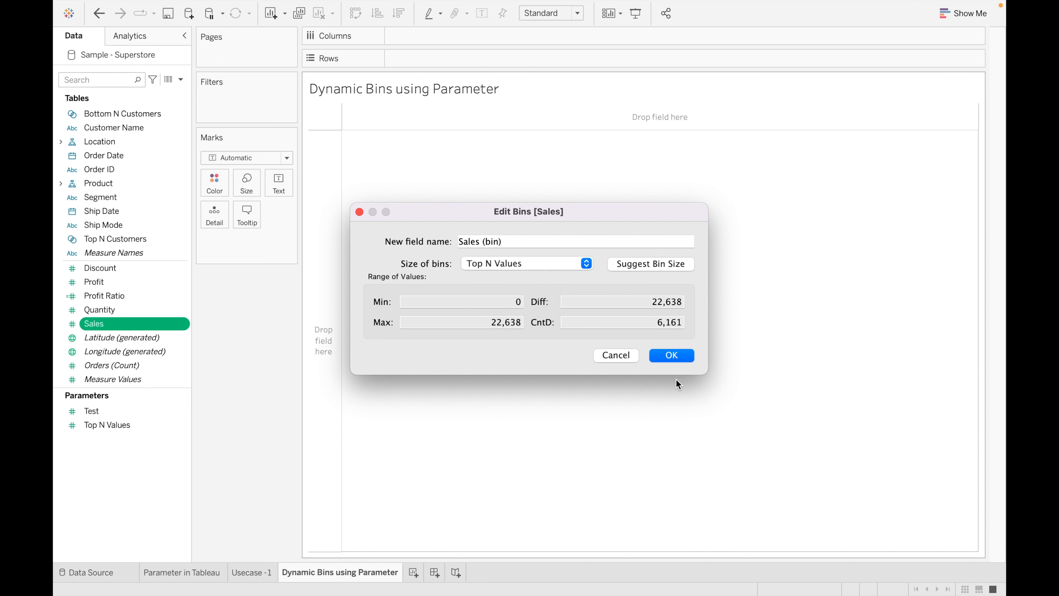
{"action": "left_click", "coordinate": [672, 356]}
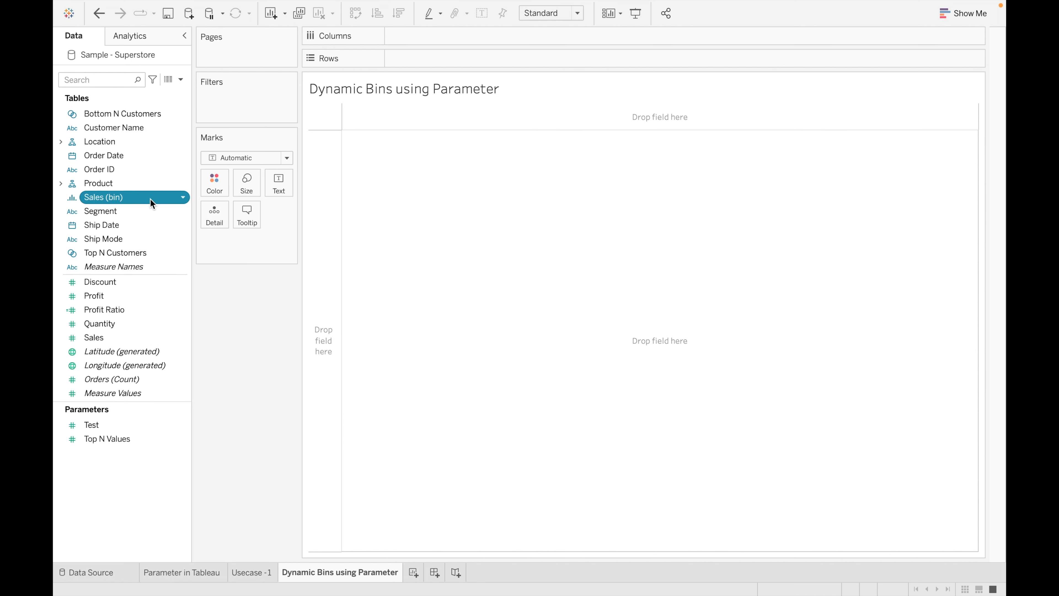
Build a table of Sales by Sales (bin) in rows and show the Top N Values parameter control on the sheet
{"action": "double_click", "coordinate": [139, 197]}
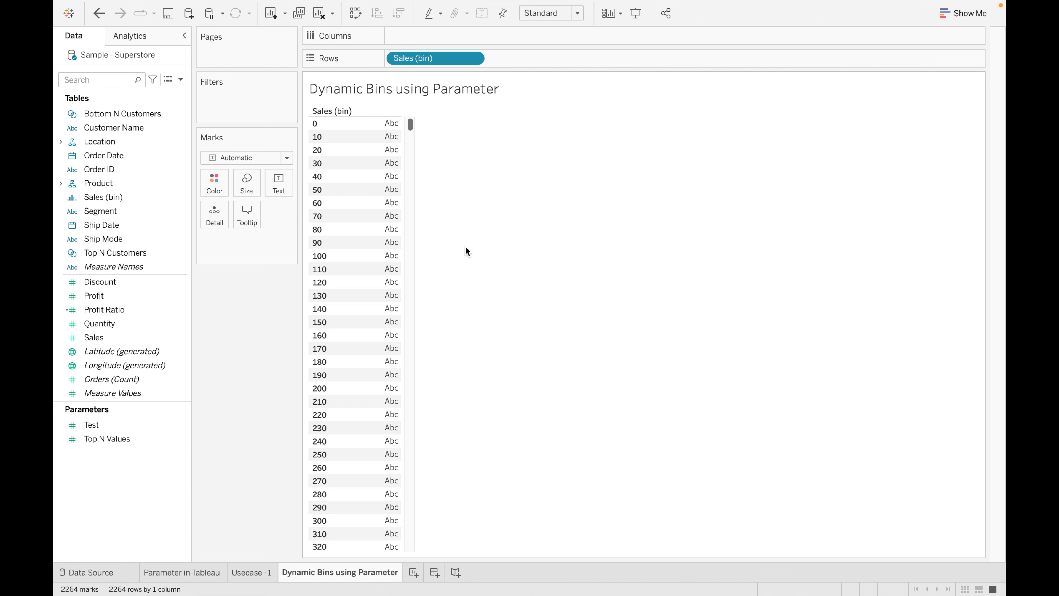
{"action": "double_click", "coordinate": [124, 338]}
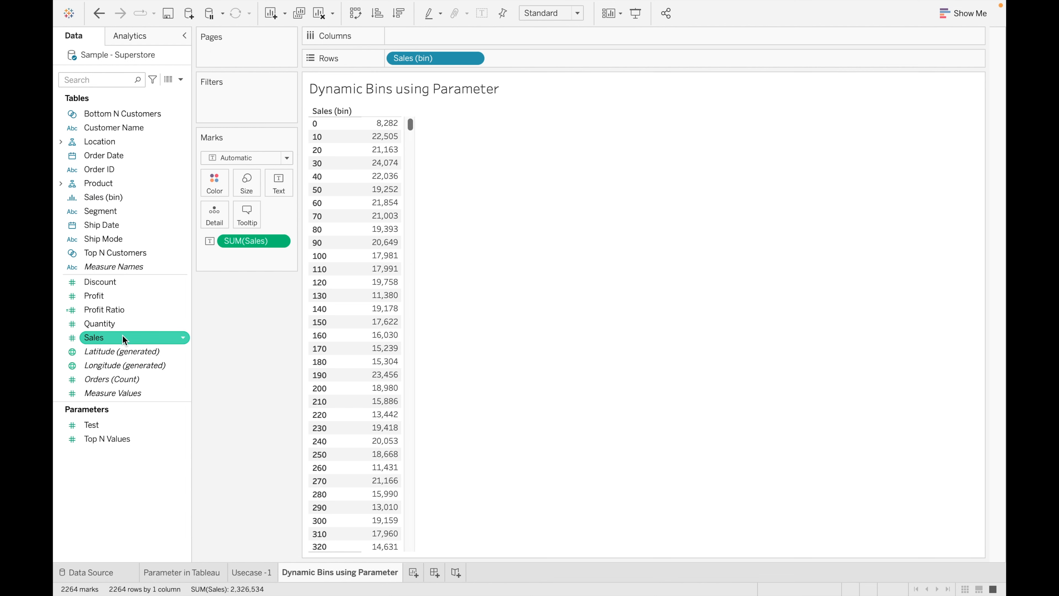
{"action": "right_click", "coordinate": [183, 438]}
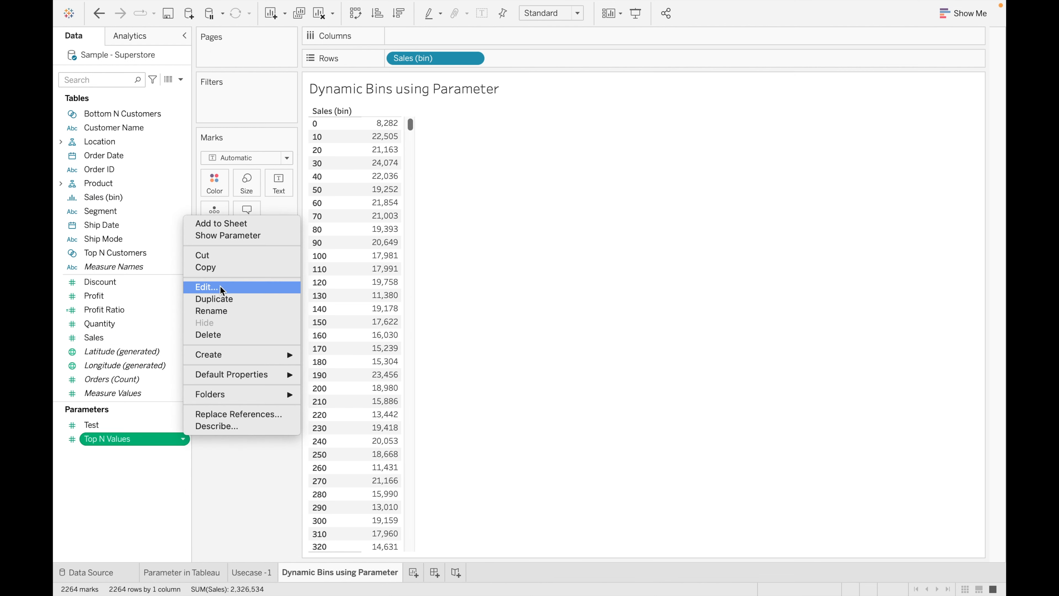
{"action": "left_click", "coordinate": [252, 234]}
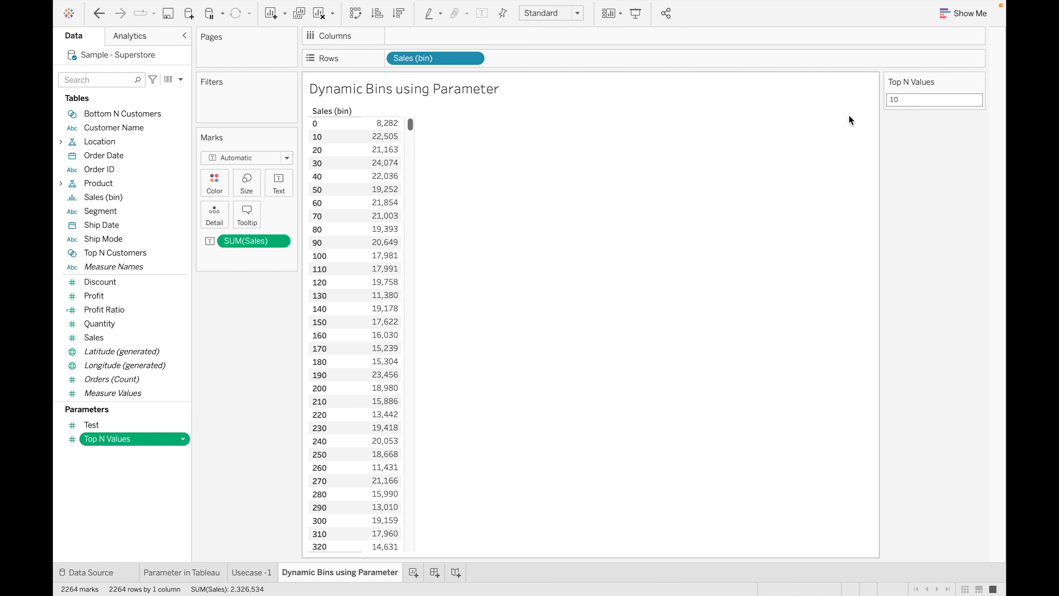
Set the Top N Values parameter to 1000 in its control to resize the sales bins
{"action": "double_click", "coordinate": [907, 99]}
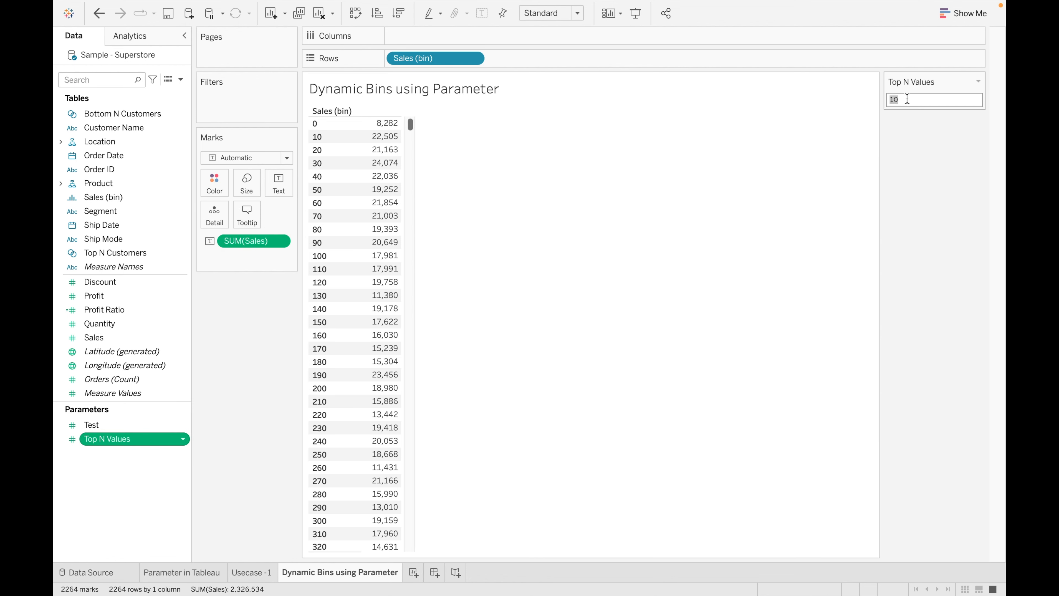
{"action": "type", "text": "1000"}
{"action": "key", "text": "Return"}
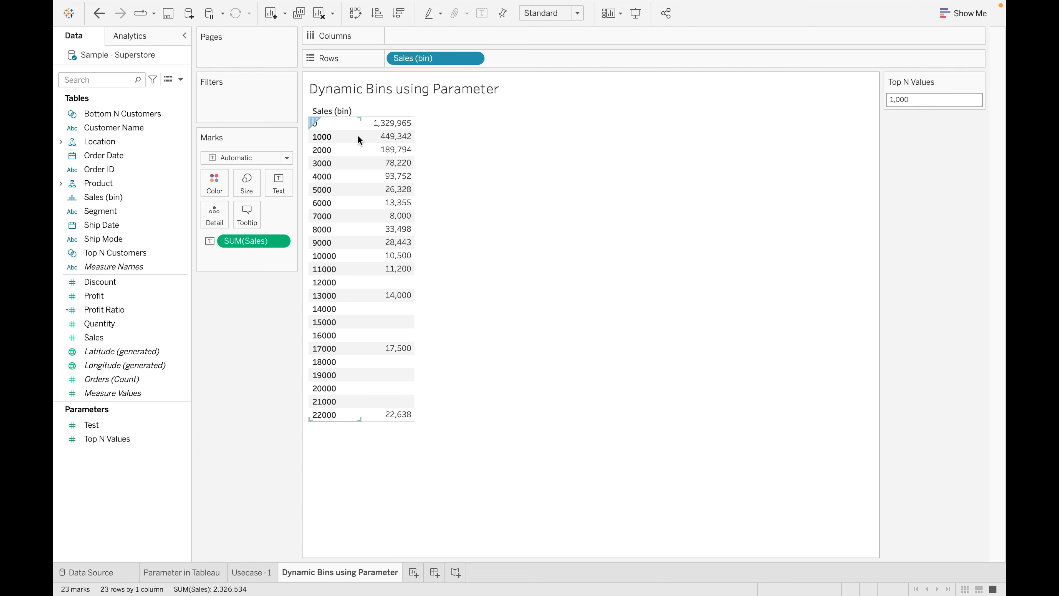
Set the Top N Values parameter to 10,000 in its control on the bins sheet
{"action": "double_click", "coordinate": [928, 97]}
{"action": "left_click", "coordinate": [928, 97]}
{"action": "type", "text": "0"}
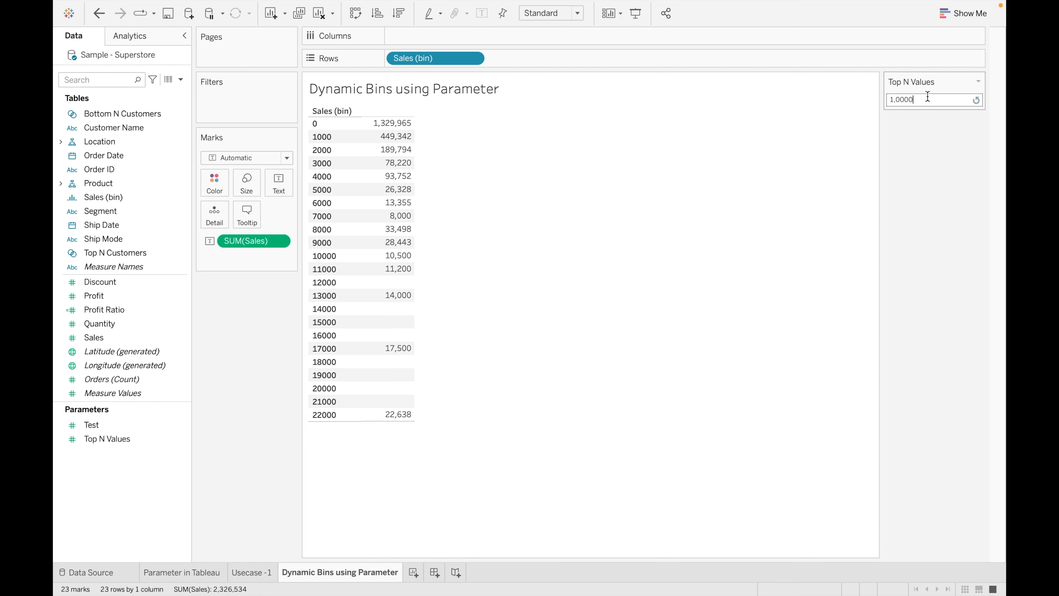
{"action": "key", "text": "Return"}
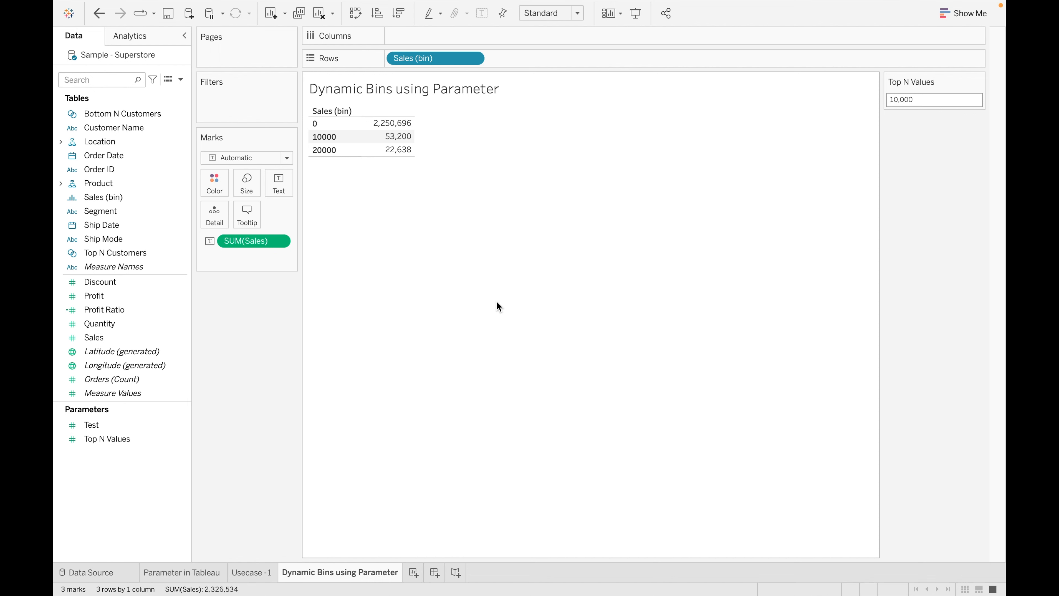
Add a new worksheet and rename it Dynamic Calculated Field
{"action": "left_click", "coordinate": [413, 573]}
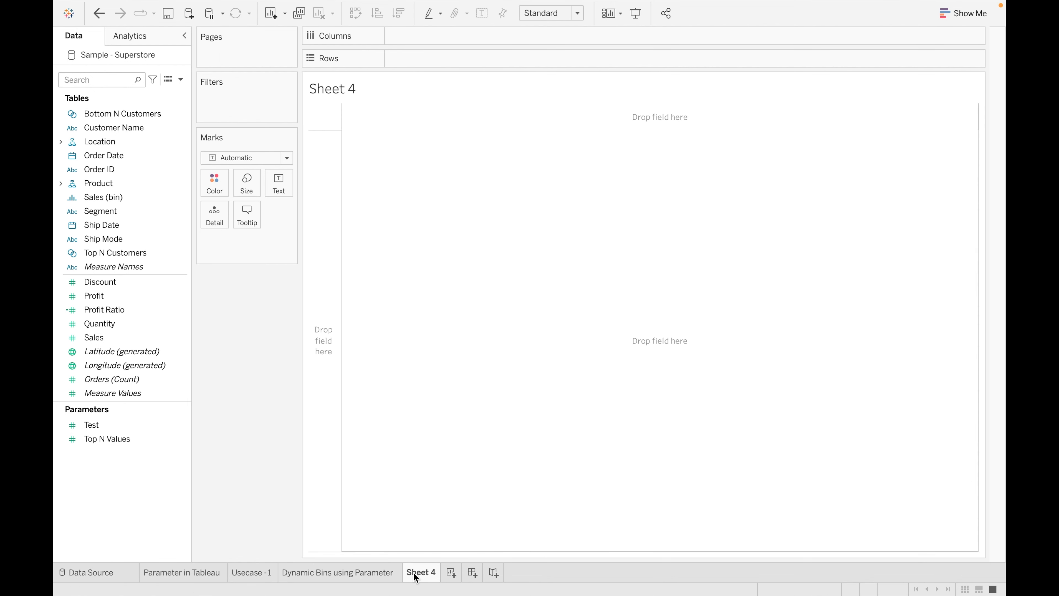
{"action": "double_click", "coordinate": [415, 575]}
{"action": "key", "text": "BackSpace"}
{"action": "type", "text": "Dynamic Calculaye"}
{"action": "key", "text": "BackSpace"}
{"action": "type", "text": "ted Field"}
{"action": "left_click", "coordinate": [307, 386]}
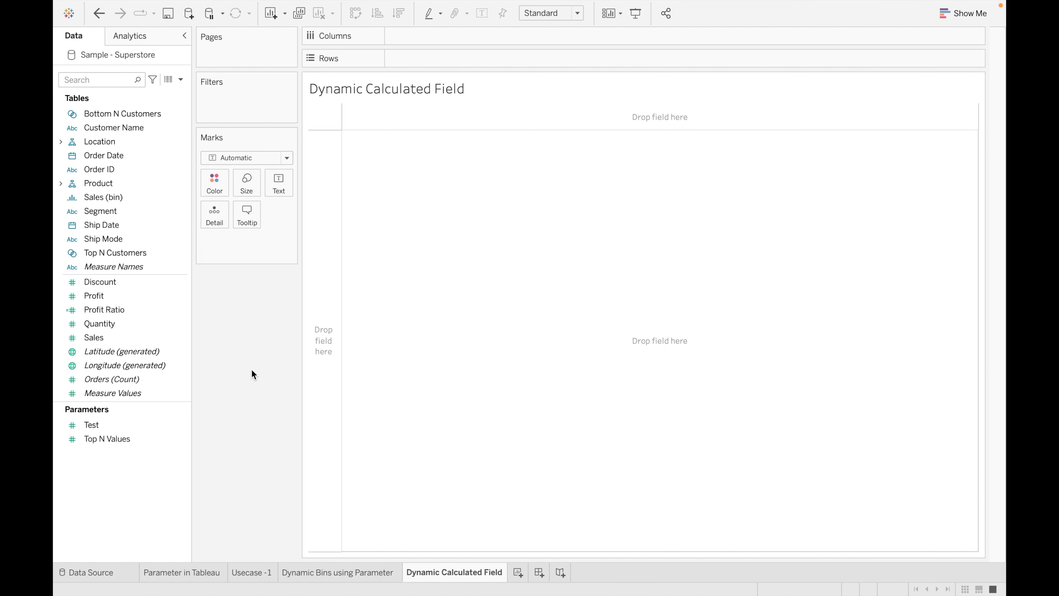
Start a new calculated field and name it "Sales > ?"
{"action": "left_click", "coordinate": [180, 79]}
{"action": "left_click", "coordinate": [156, 89]}
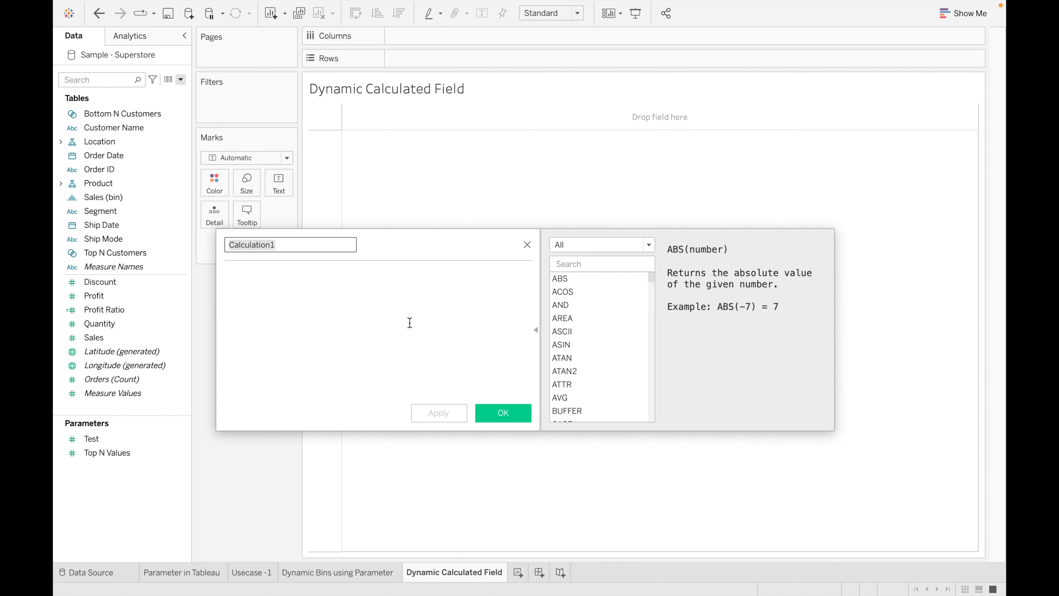
{"action": "key", "text": "BackSpace"}
{"action": "type", "text": "Sales "}
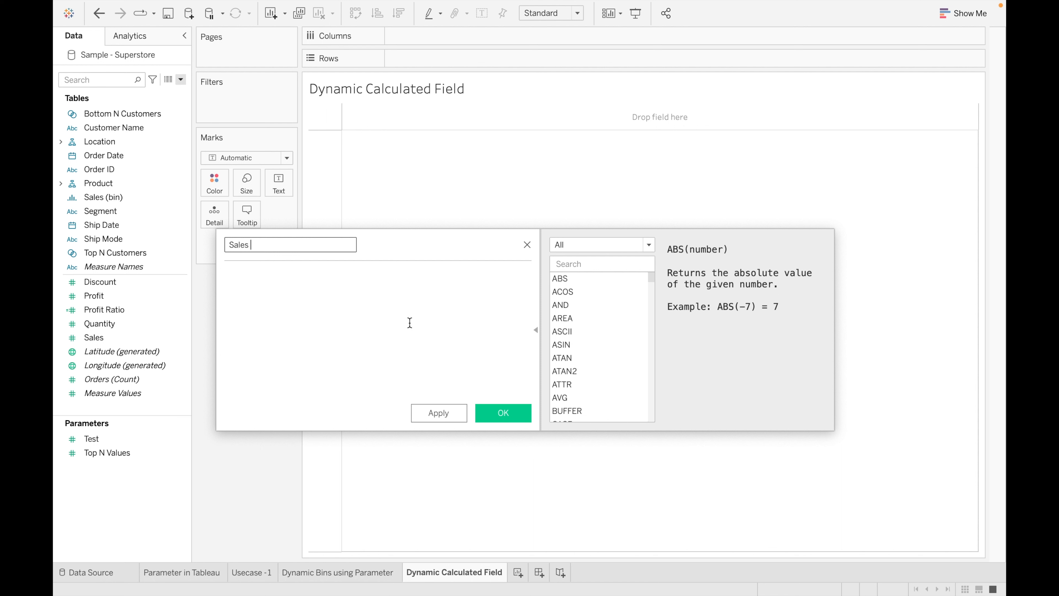
{"action": "type", "text": "> ?"}
Write the first formula line: if SUM([Sales]) > [Top N Values] THEN "Above Expectation"
{"action": "left_click", "coordinate": [288, 289]}
{"action": "type", "text": "if"}
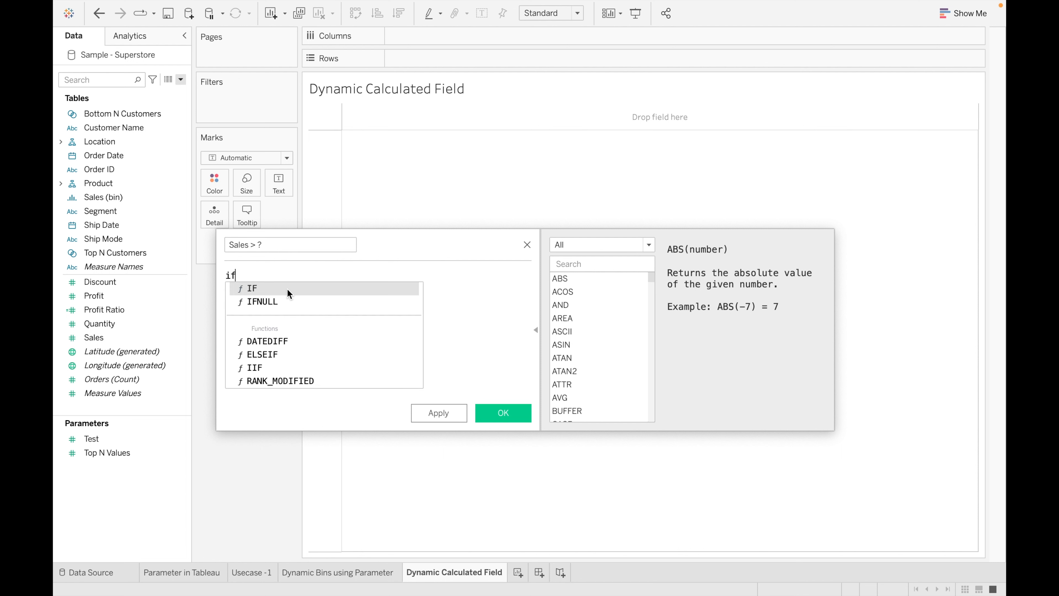
{"action": "type", "text": " sum"}
{"action": "key", "text": "Return"}
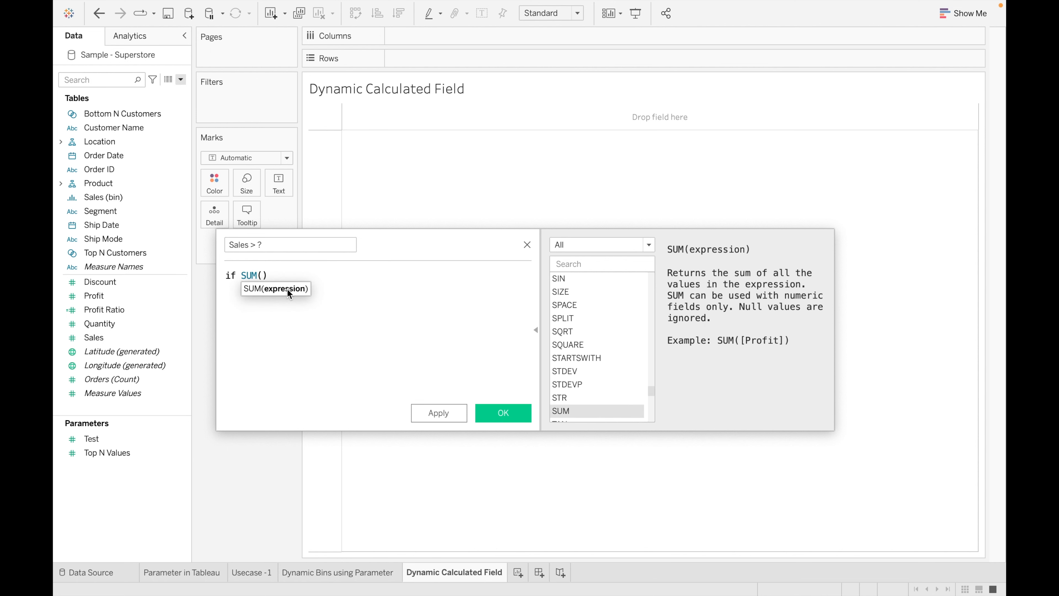
{"action": "type", "text": "sal"}
{"action": "left_click", "coordinate": [297, 289]}
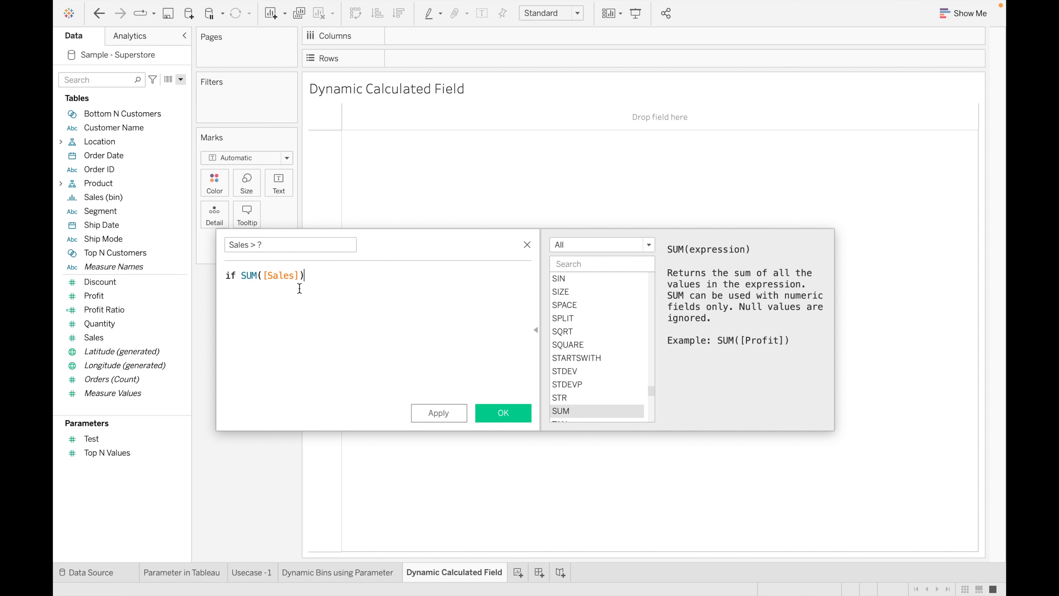
{"action": "type", "text": ">"}
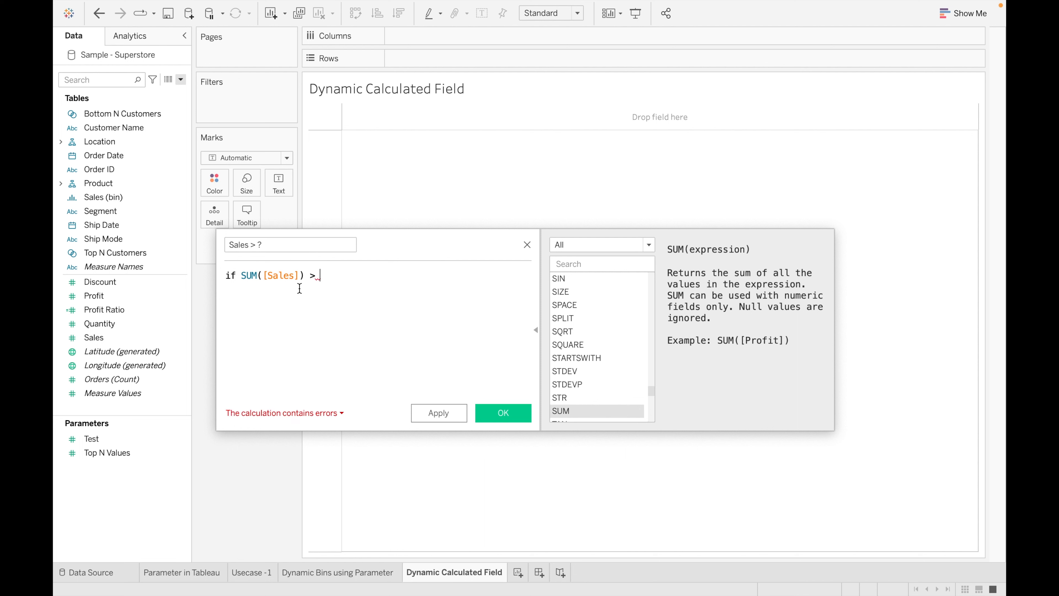
{"action": "type", "text": " to"}
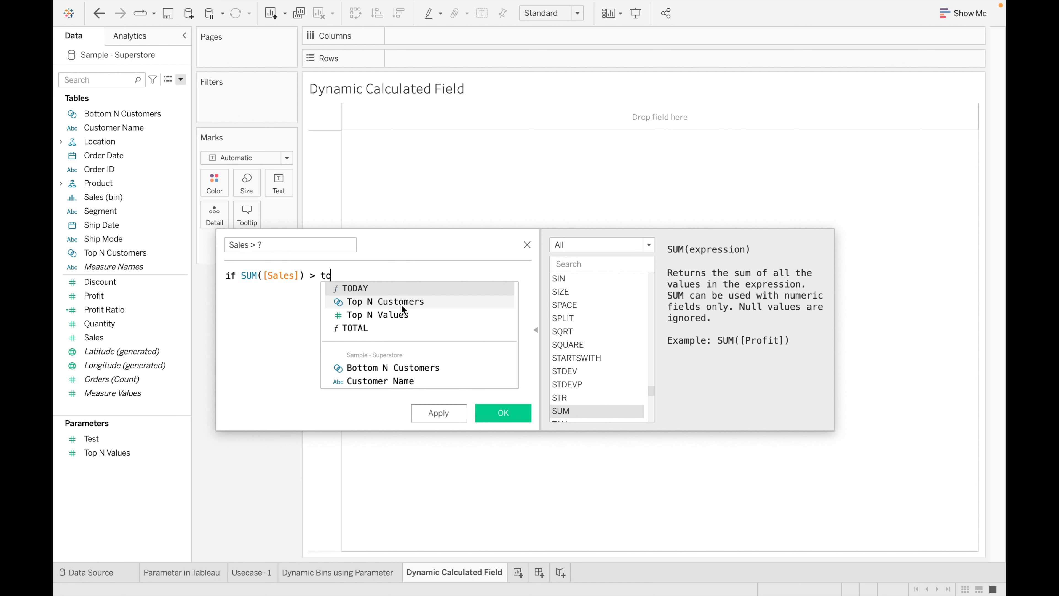
{"action": "left_click", "coordinate": [399, 315]}
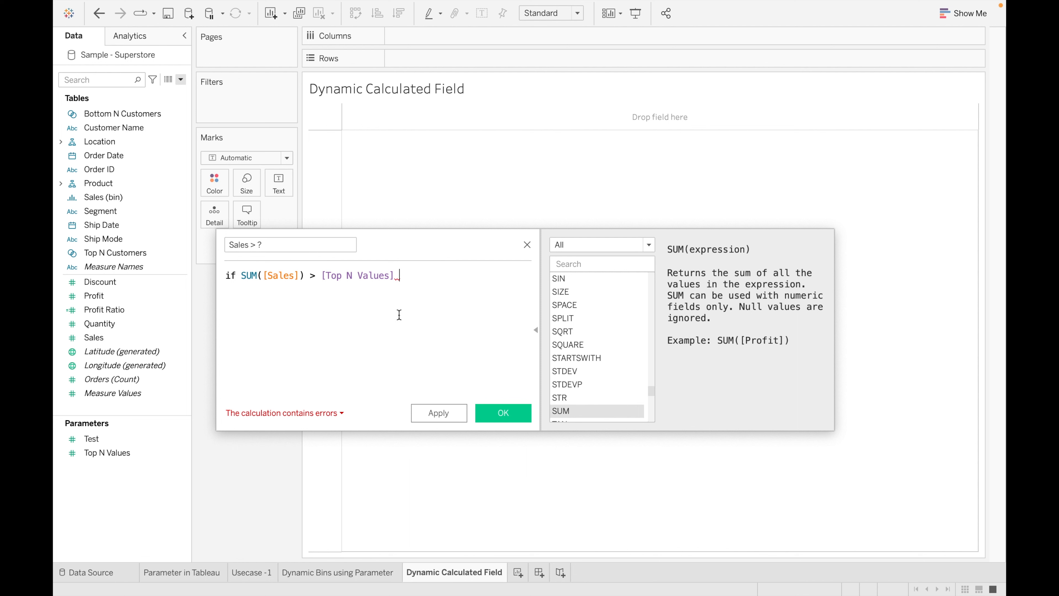
{"action": "type", "text": "th"}
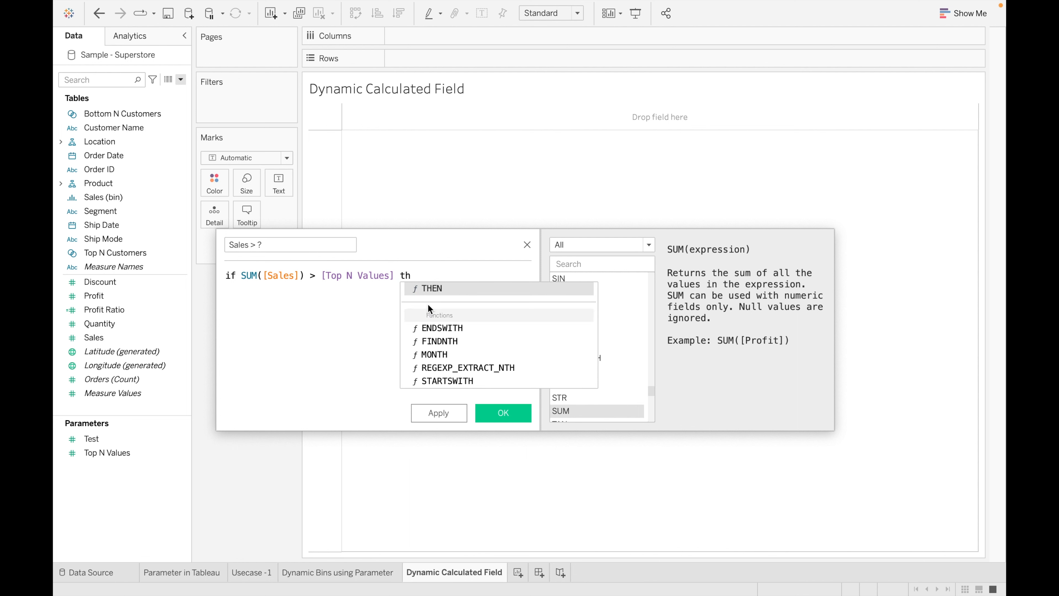
{"action": "left_click", "coordinate": [451, 287]}
{"action": "type", "text": "\""}
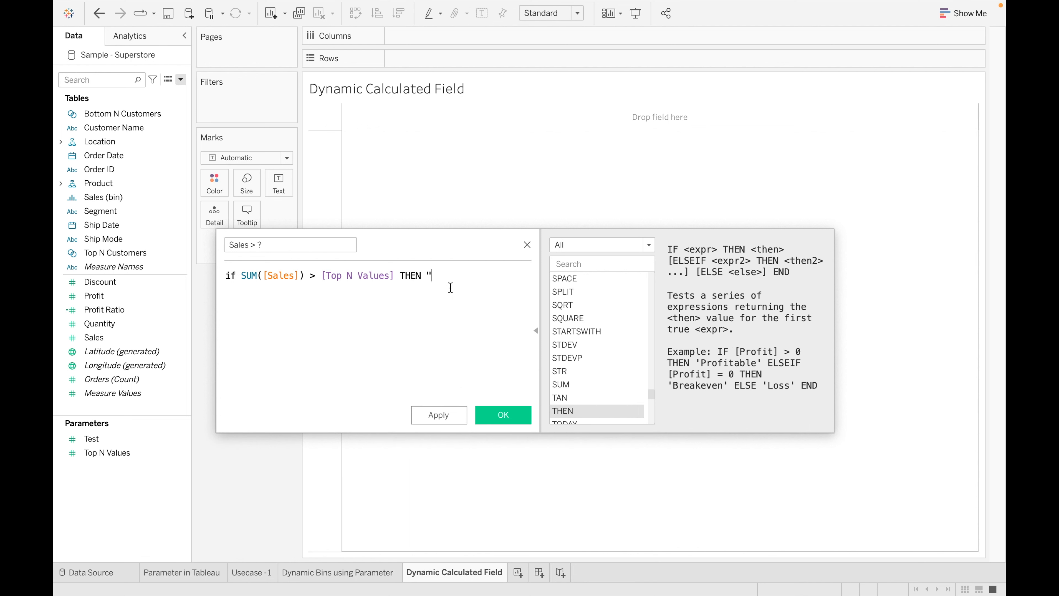
{"action": "type", "text": "Above Expectation\" "}
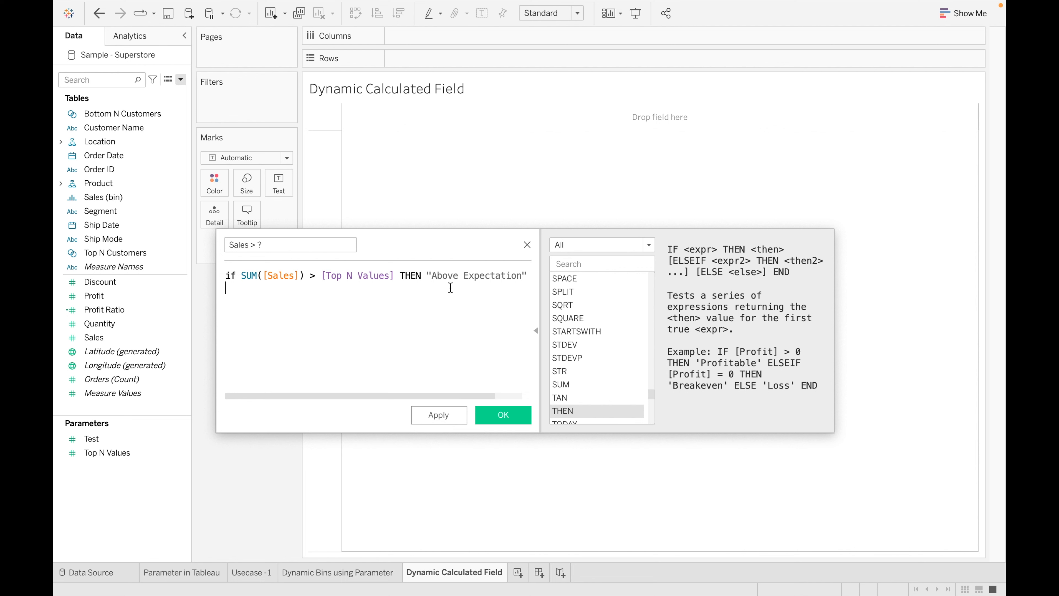
Complete the formula with ELSE "Below Expeactation " and END, and save the calculated field
{"action": "type", "text": "else"}
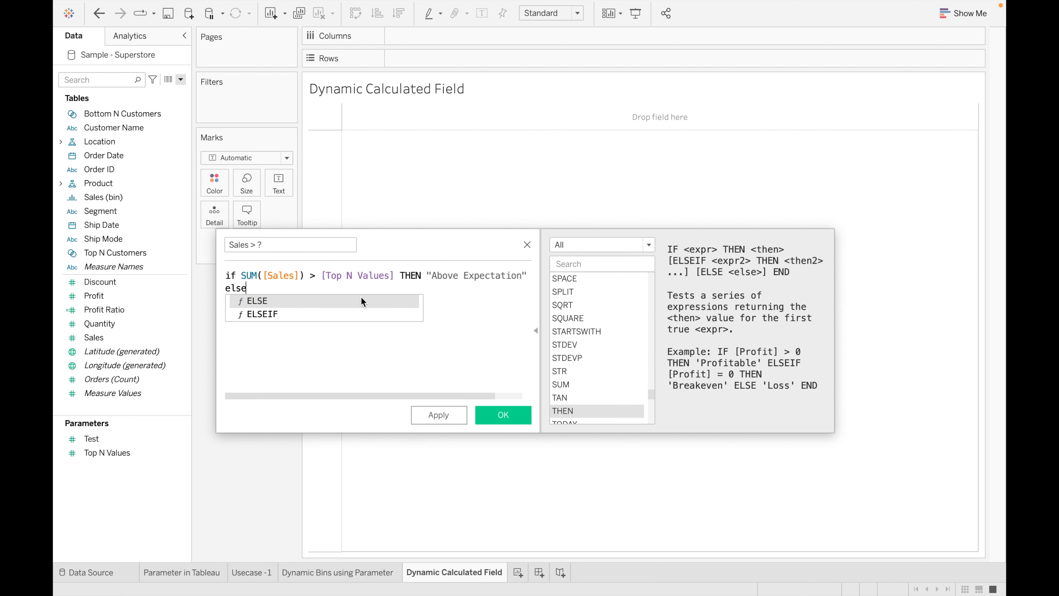
{"action": "left_click", "coordinate": [362, 299]}
{"action": "type", "text": "\"B"}
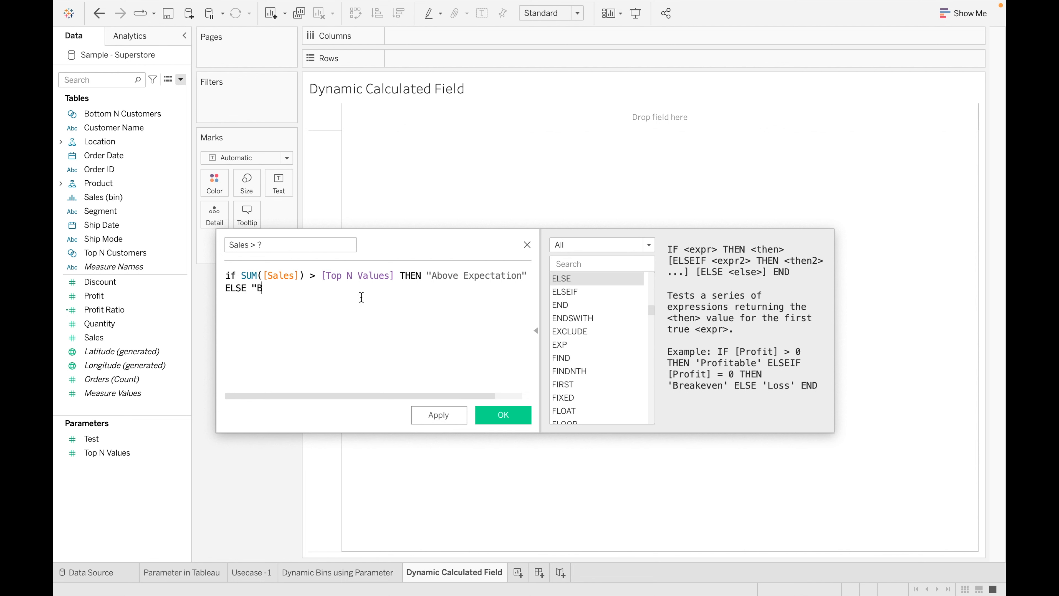
{"action": "type", "text": "elow Expeac"}
{"action": "type", "text": "tation"}
{"action": "type", "text": " \""}
{"action": "key", "text": "Return"}
{"action": "type", "text": "end"}
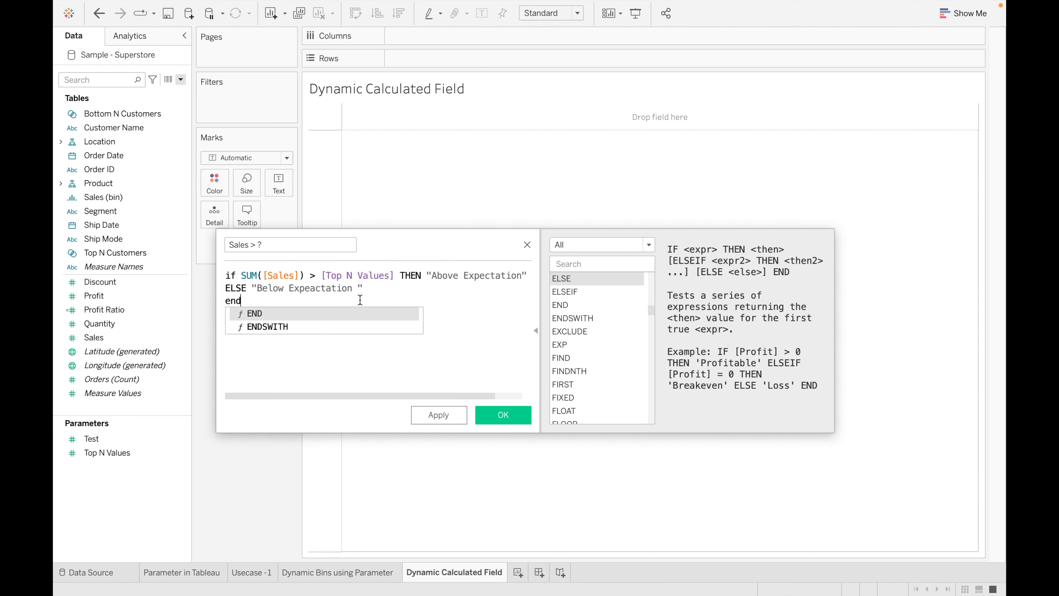
{"action": "left_click", "coordinate": [339, 313]}
{"action": "left_click", "coordinate": [500, 415]}
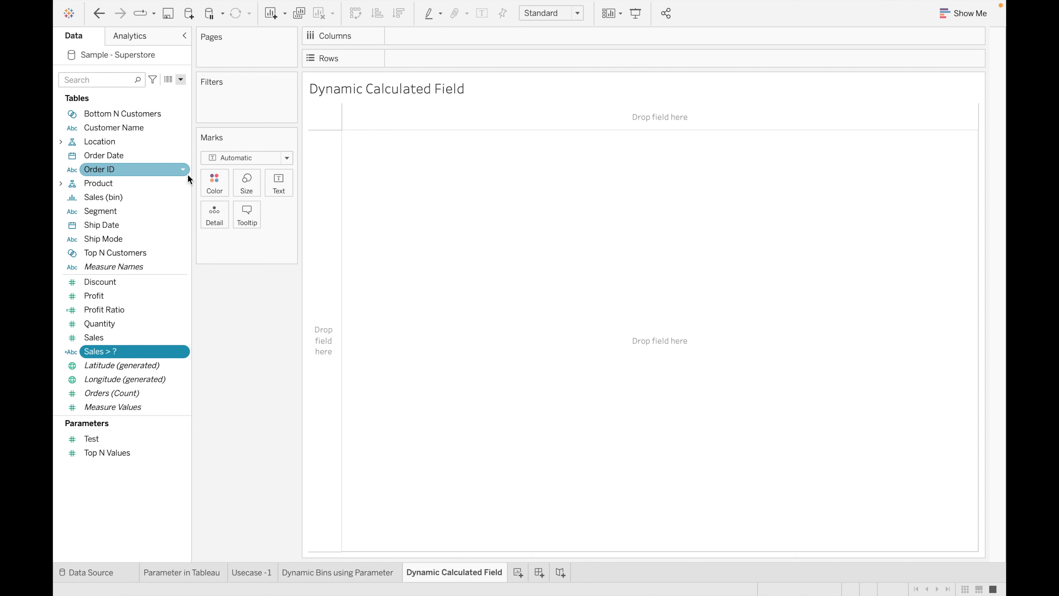
Build a table of Sales by Customer Name in rows and color the values by the Sales > ? field
{"action": "double_click", "coordinate": [148, 130]}
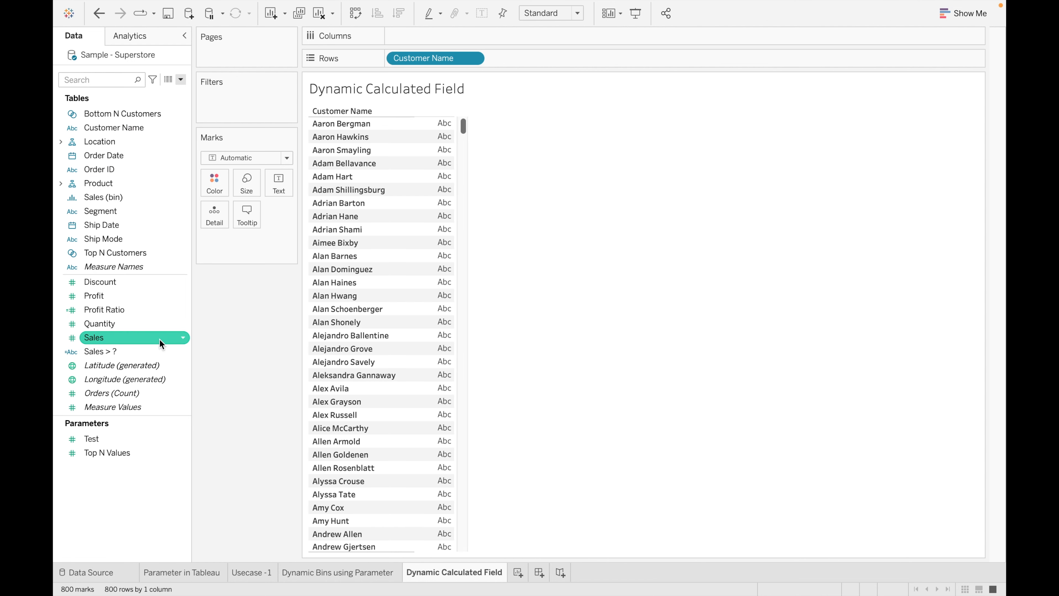
{"action": "double_click", "coordinate": [129, 340]}
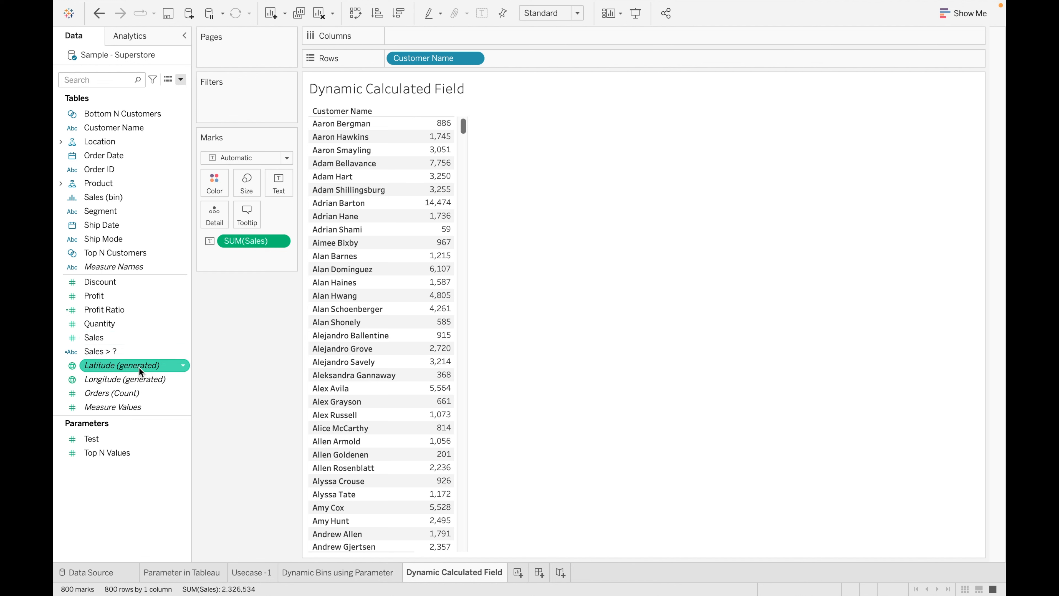
{"action": "left_click", "coordinate": [135, 355]}
{"action": "left_click_drag", "start_coordinate": [135, 357], "coordinate": [215, 188]}
Display the Top N Values parameter control on the Dynamic Calculated Field sheet
{"action": "left_click", "coordinate": [125, 454]}
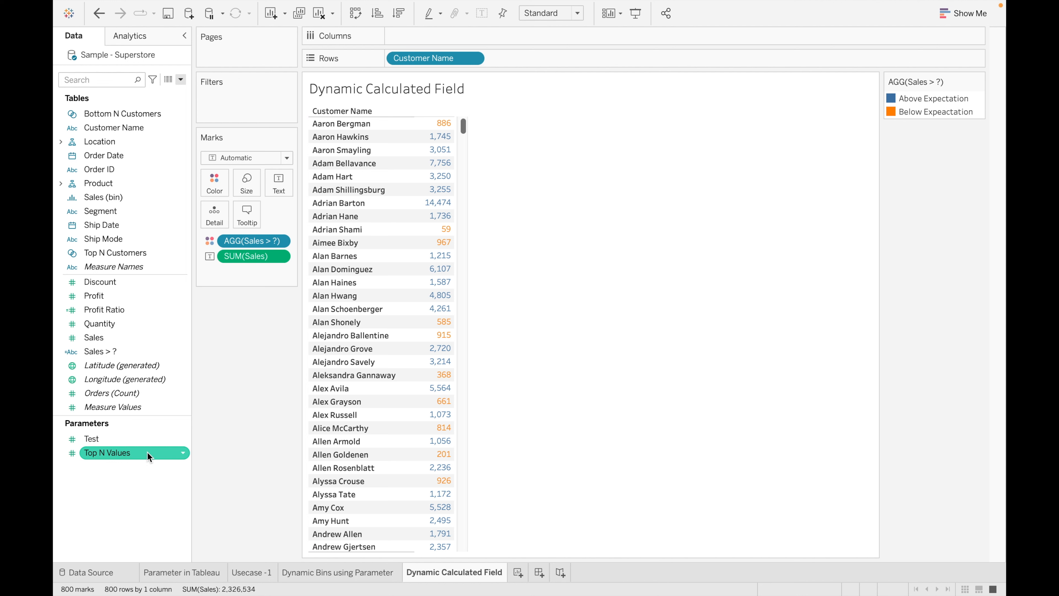
{"action": "left_click", "coordinate": [186, 453]}
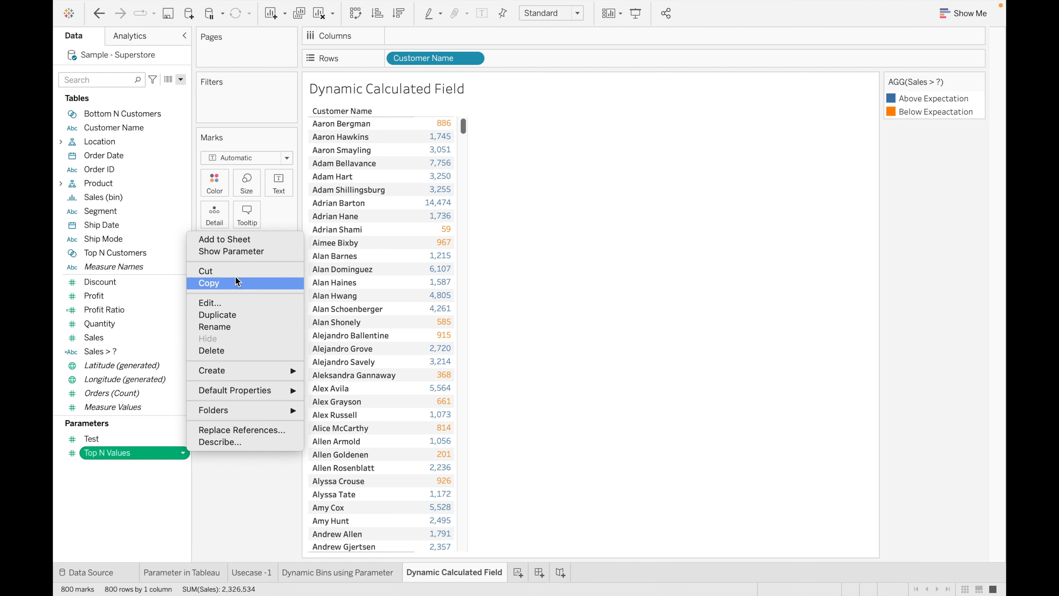
{"action": "left_click", "coordinate": [246, 251]}
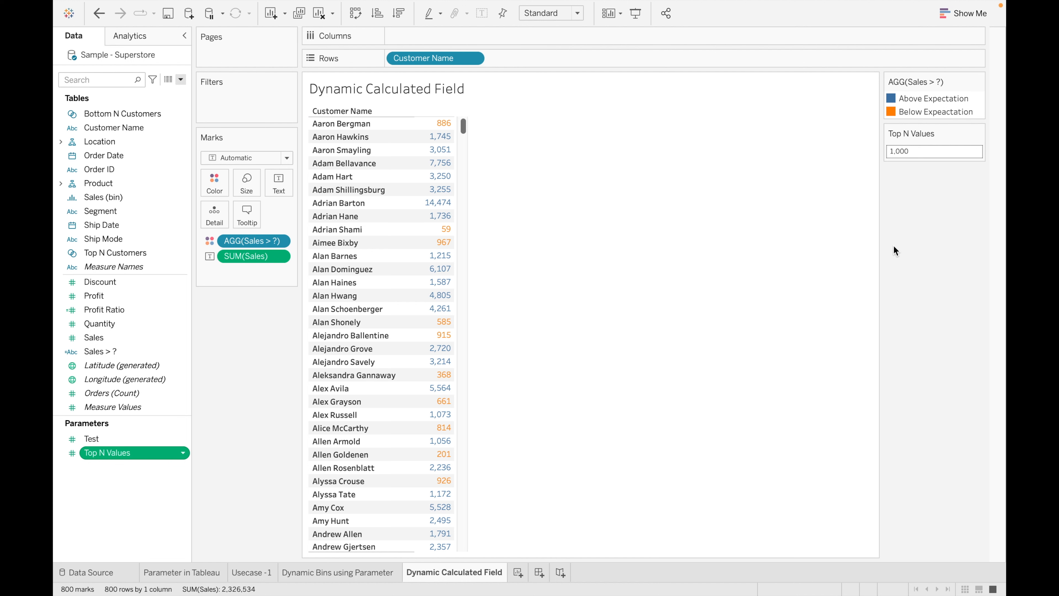
{"action": "left_click", "coordinate": [918, 150]}
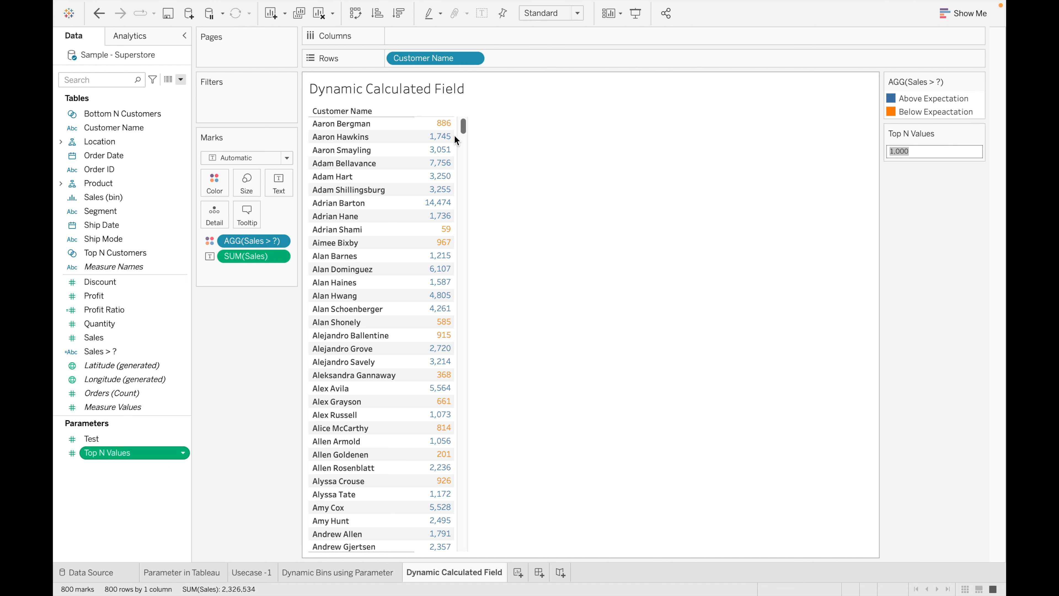
{"action": "mouse_move", "coordinate": [448, 139]}
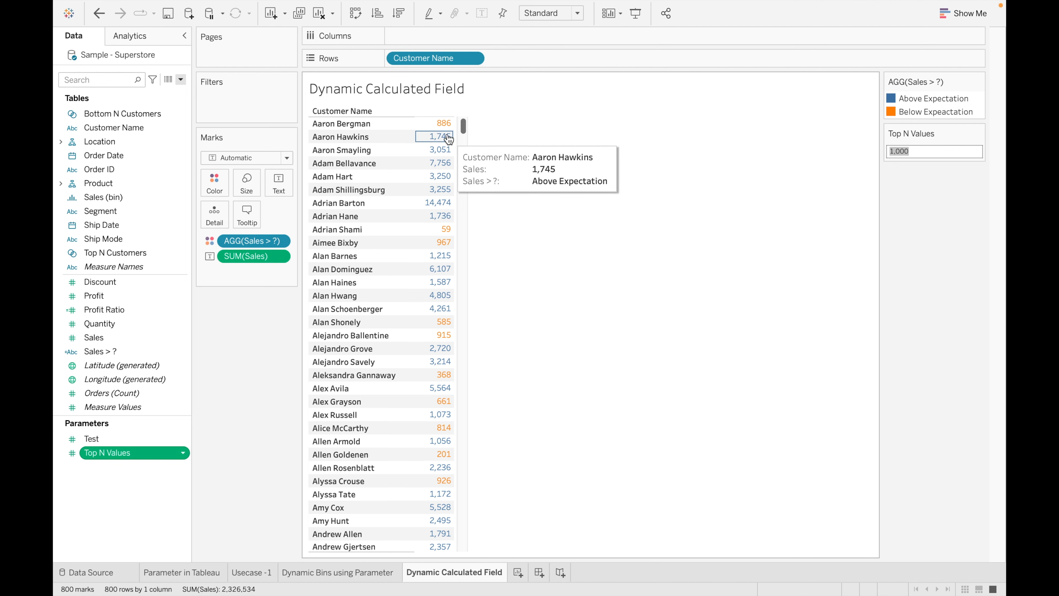
Set the Top N Values parameter to 1500 to test the Sales > ? coloring
{"action": "left_click", "coordinate": [916, 152]}
{"action": "key", "text": "BackSpace"}
{"action": "key", "text": "BackSpace"}
{"action": "key", "text": "BackSpace"}
{"action": "key", "text": "BackSpace"}
{"action": "key", "text": "BackSpace"}
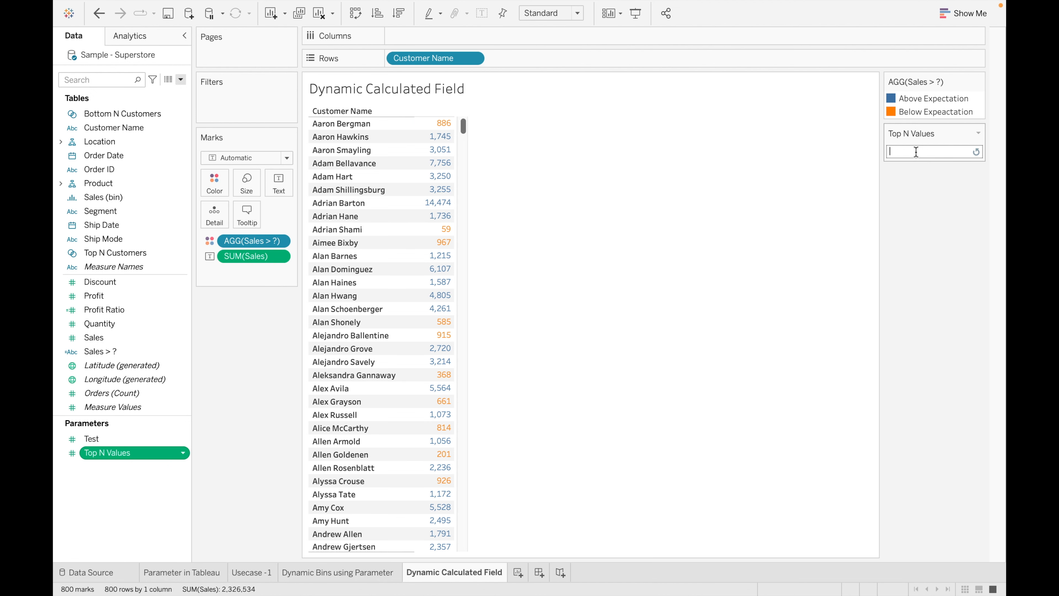
{"action": "type", "text": "1500"}
{"action": "key", "text": "Return"}
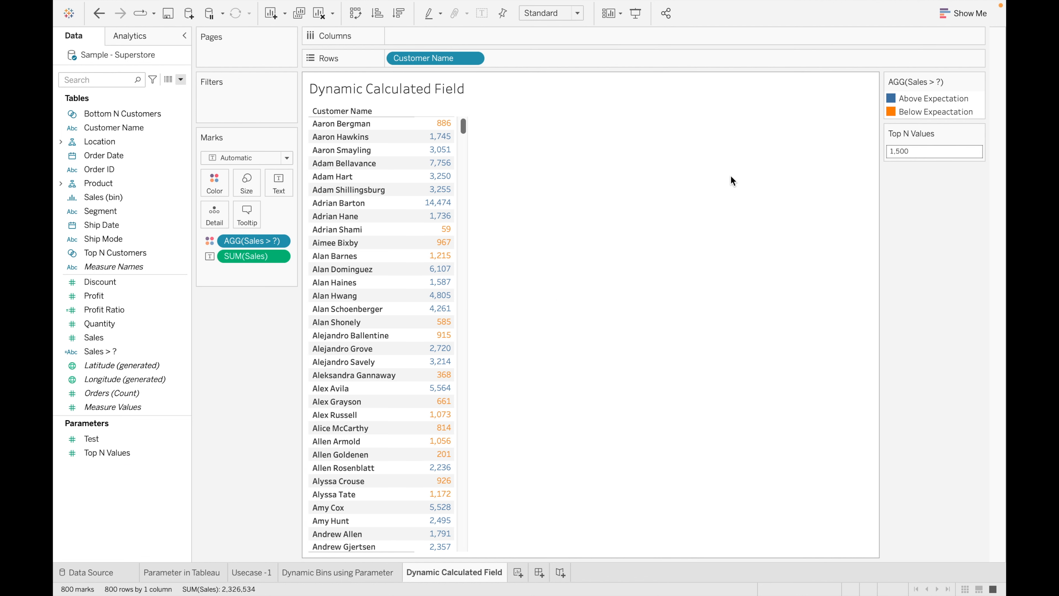
Set the Top N Values parameter to 2000 and check the recolored Sales values
{"action": "left_click", "coordinate": [928, 157]}
{"action": "key", "text": "BackSpace"}
{"action": "type", "text": "2000"}
{"action": "key", "text": "Return"}
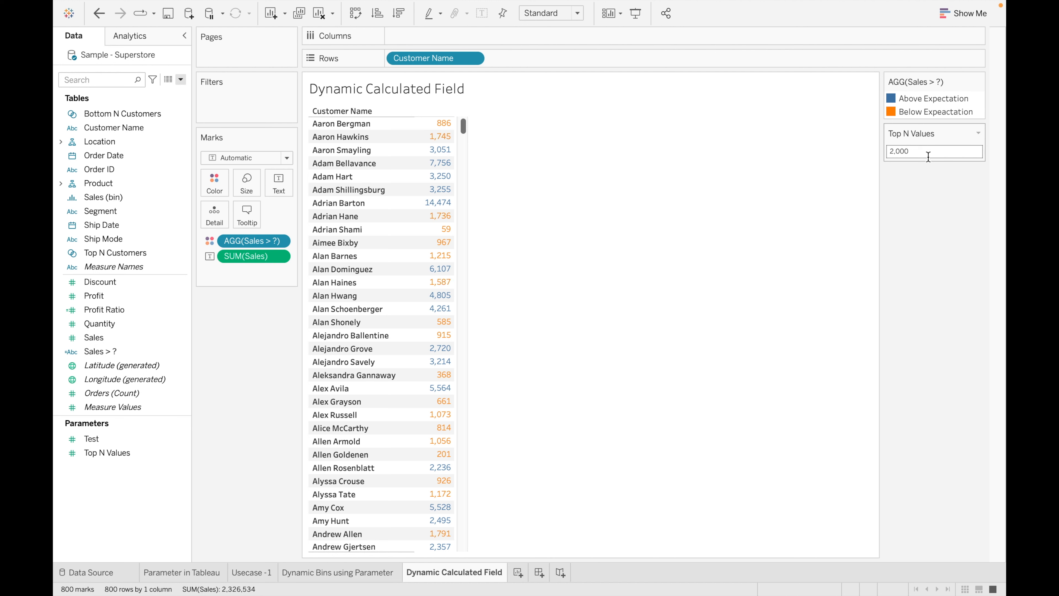
{"action": "mouse_move", "coordinate": [455, 144]}
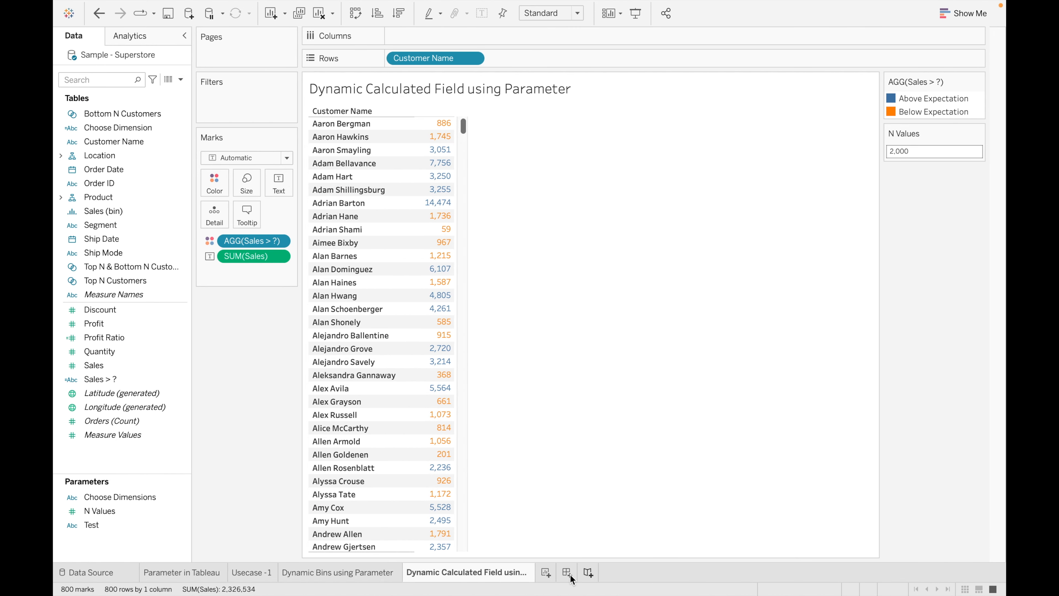
Add a new worksheet and name it "Top N & Bottom N values"
{"action": "left_click", "coordinate": [546, 572]}
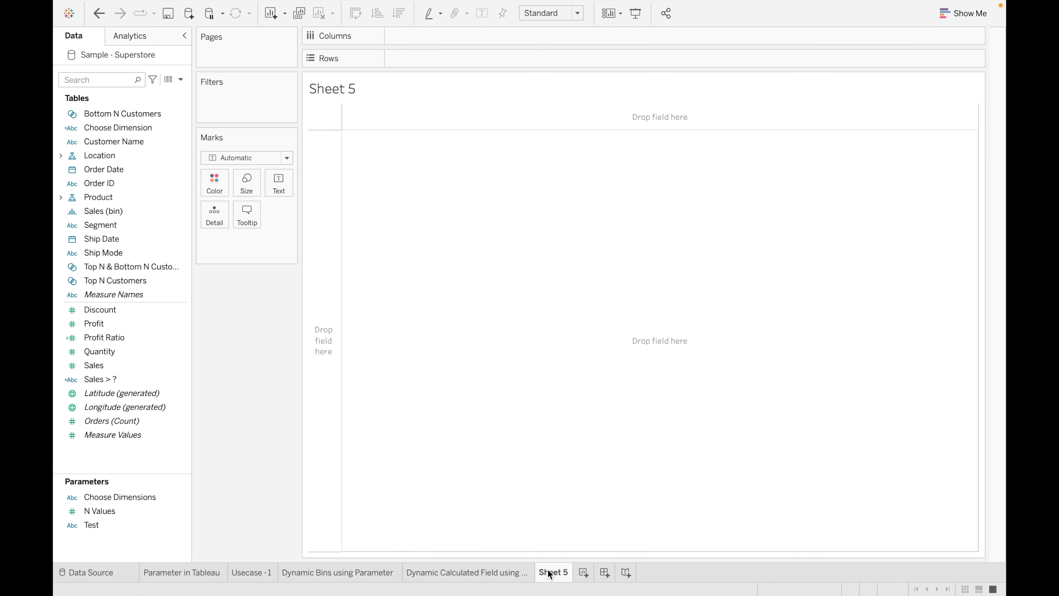
{"action": "double_click", "coordinate": [549, 573]}
{"action": "type", "text": "Fir"}
{"action": "key", "text": "BackSpace"}
{"action": "key", "text": "BackSpace"}
{"action": "type", "text": "Top N & Bo"}
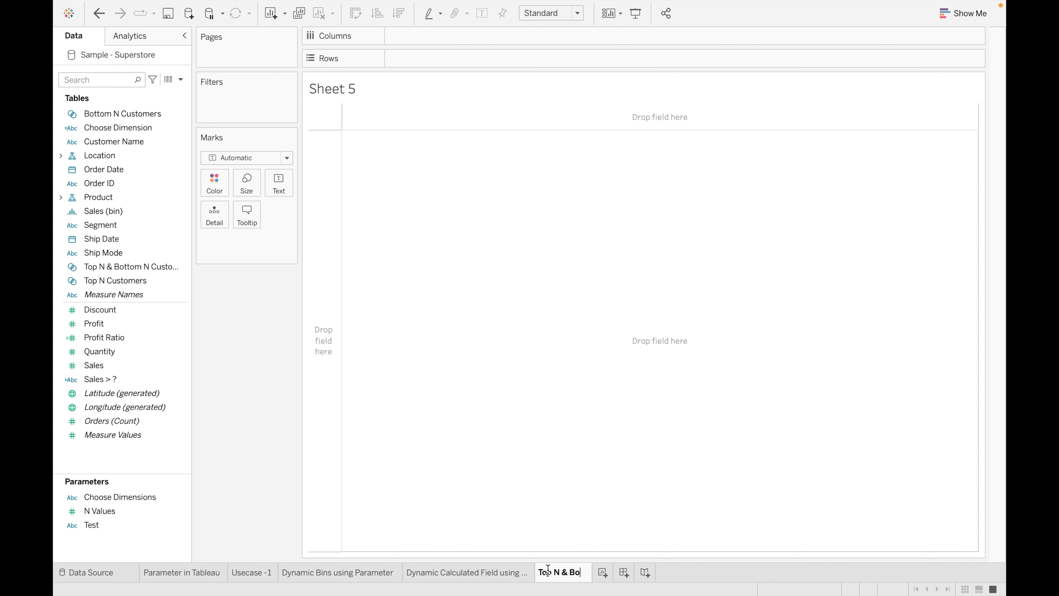
{"action": "type", "text": "ttom N values"}
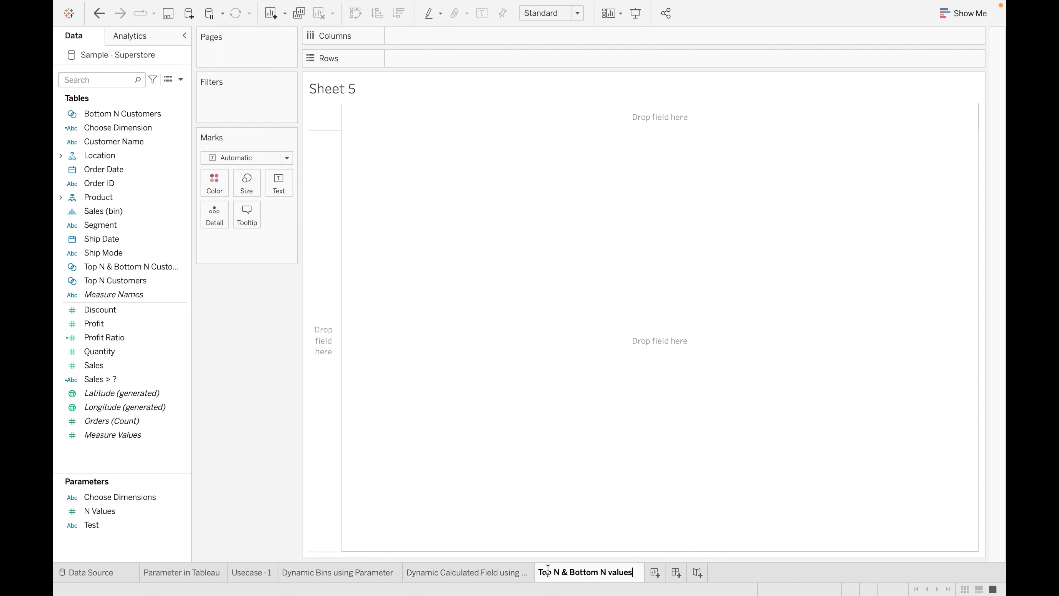
{"action": "key", "text": "Return"}
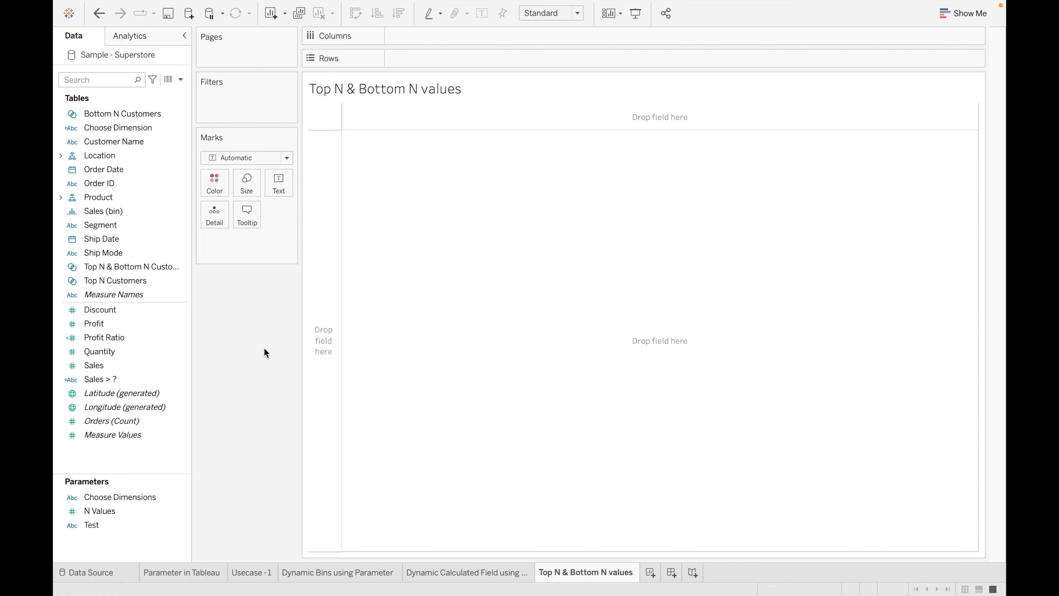
Start a combined set from Top N Customers and name it "Top/ Bottom N Customers"
{"action": "left_click", "coordinate": [164, 285]}
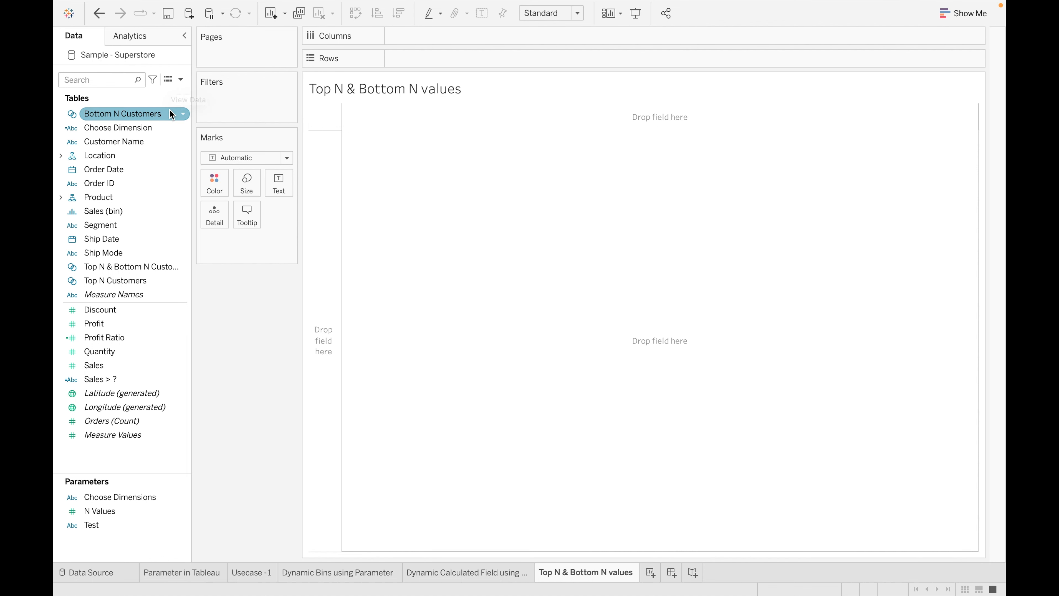
{"action": "left_click", "coordinate": [183, 281]}
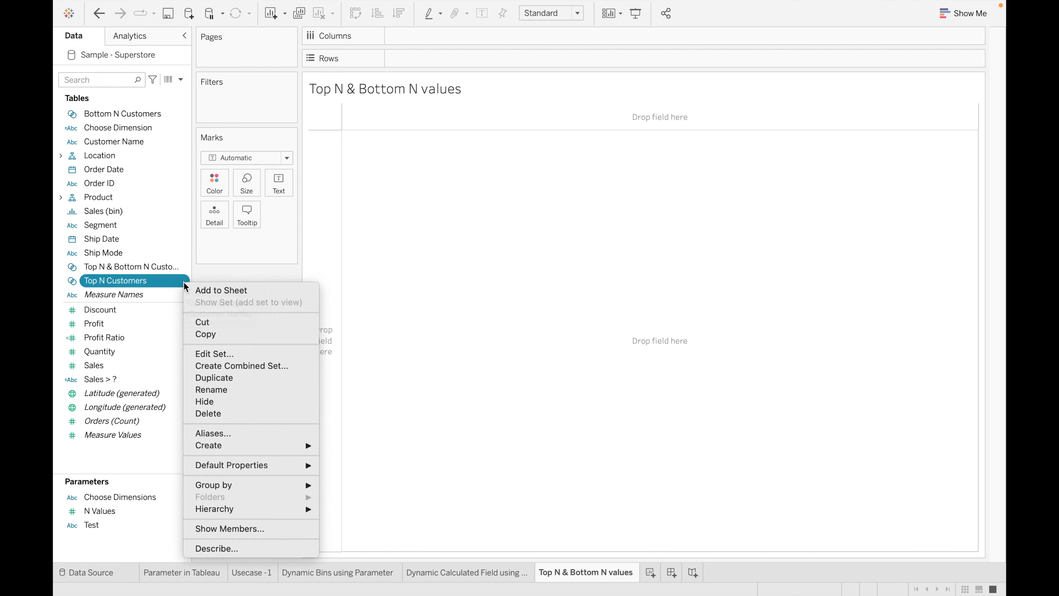
{"action": "left_click", "coordinate": [261, 367]}
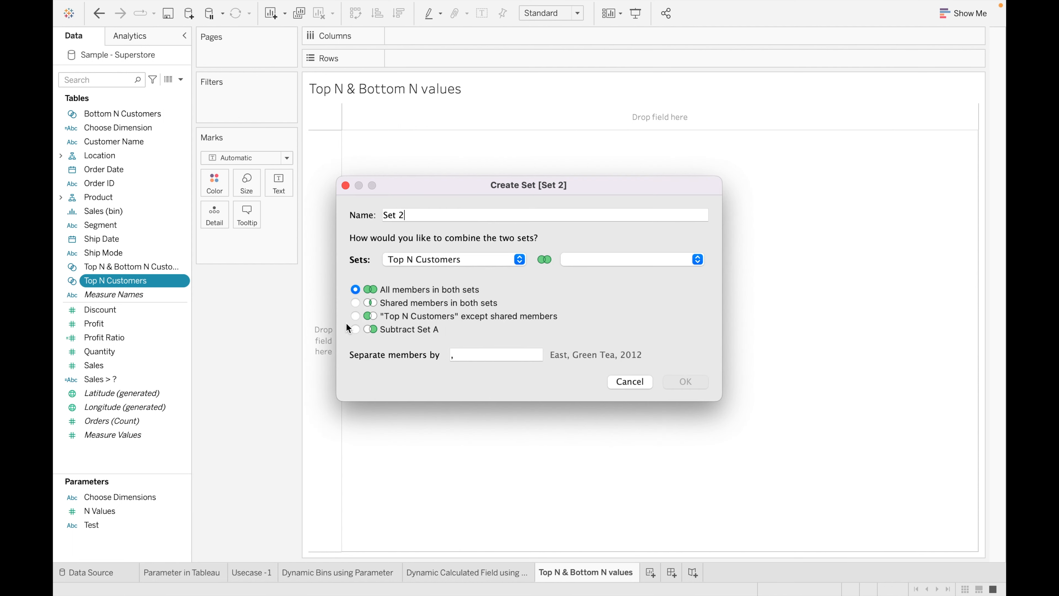
{"action": "left_click", "coordinate": [439, 215]}
{"action": "key", "text": "BackSpace"}
{"action": "key", "text": "BackSpace"}
{"action": "key", "text": "BackSpace"}
{"action": "key", "text": "BackSpace"}
{"action": "key", "text": "BackSpace"}
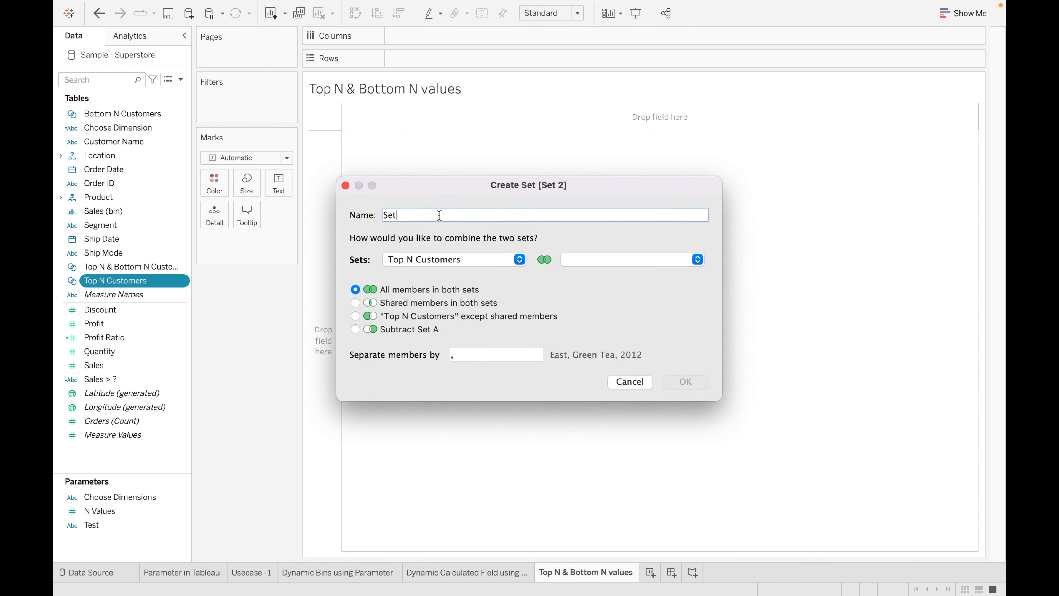
{"action": "type", "text": "Top/ Bottom N Customers"}
Combine Top N Customers with the Bottom N Customers set, including all members in both sets, and save the combined set
{"action": "left_click", "coordinate": [697, 260]}
{"action": "left_click", "coordinate": [667, 259]}
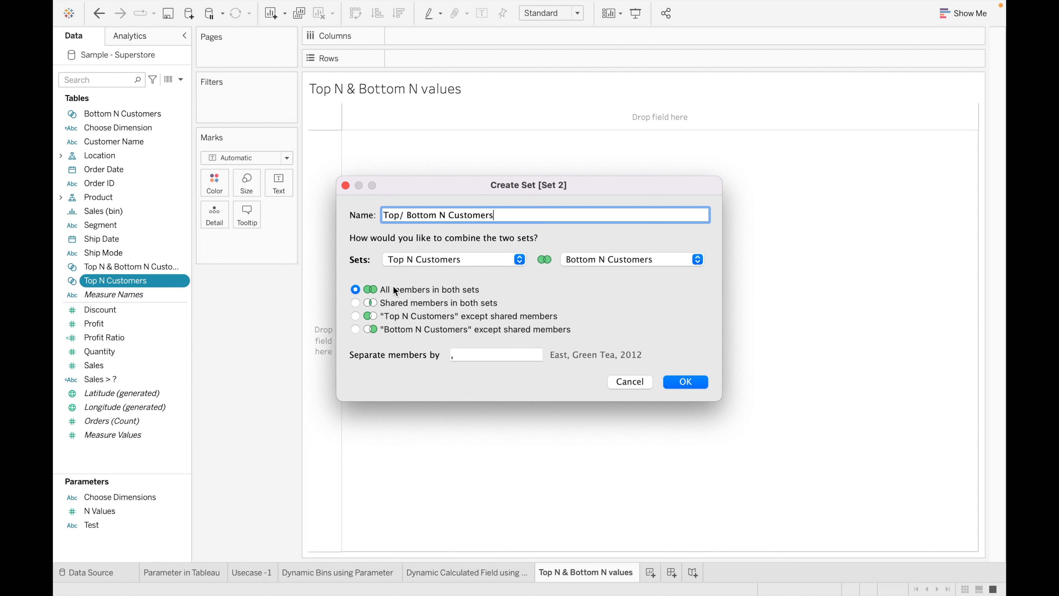
{"action": "left_click", "coordinate": [686, 381]}
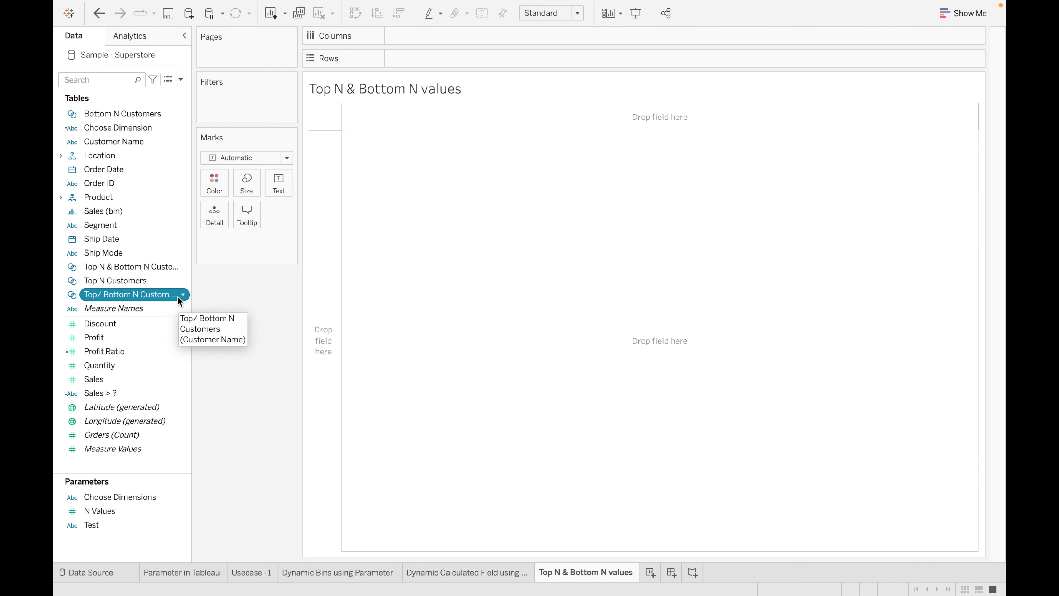
Build a table of Sales by Customer Name in rows, filtered by the Top/ Bottom N Customers set
{"action": "double_click", "coordinate": [145, 140]}
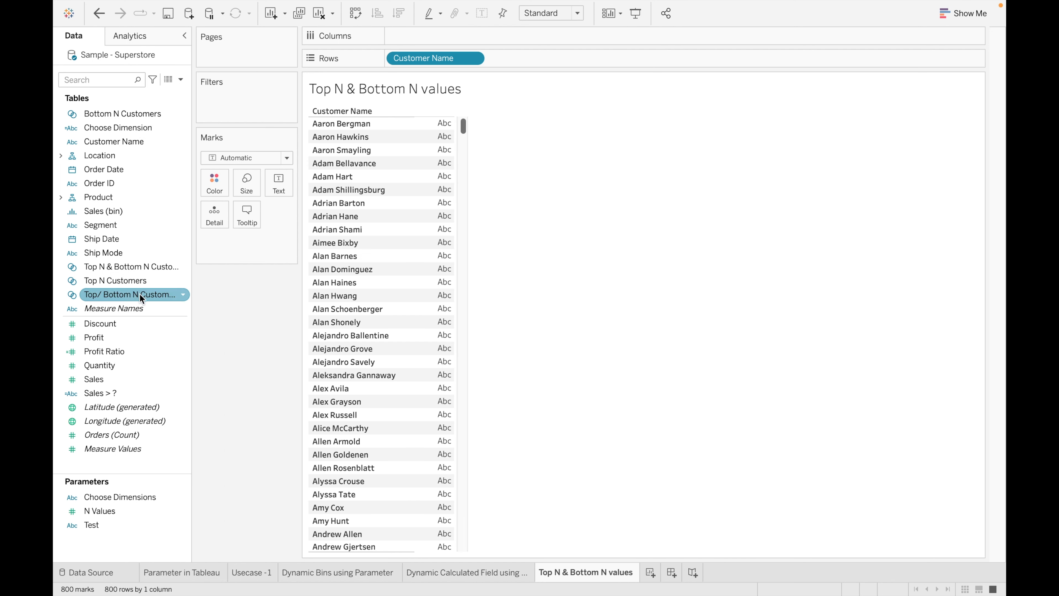
{"action": "left_click_drag", "start_coordinate": [139, 294], "coordinate": [249, 99]}
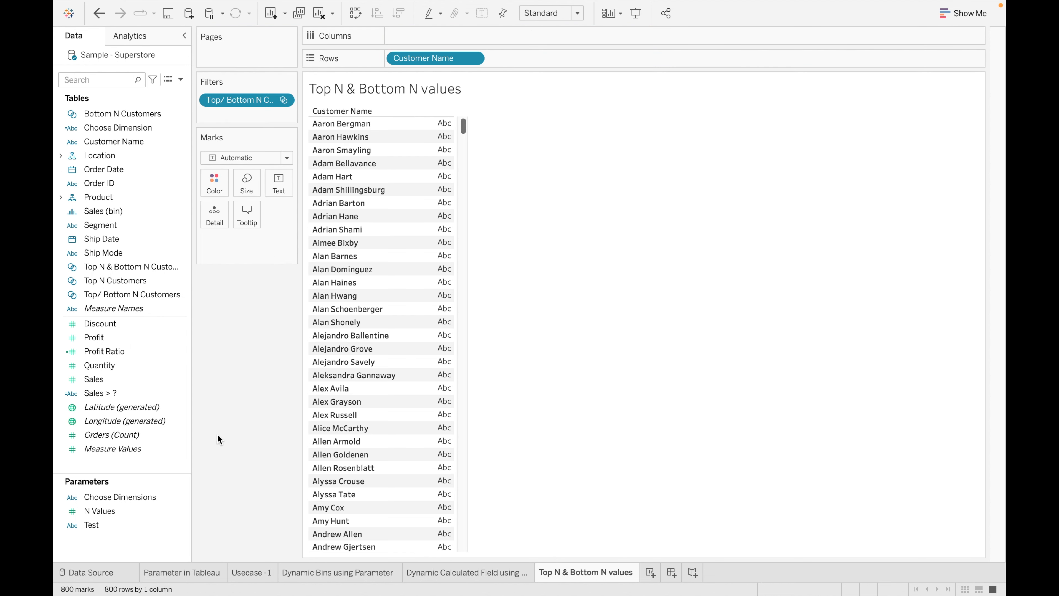
{"action": "double_click", "coordinate": [114, 384]}
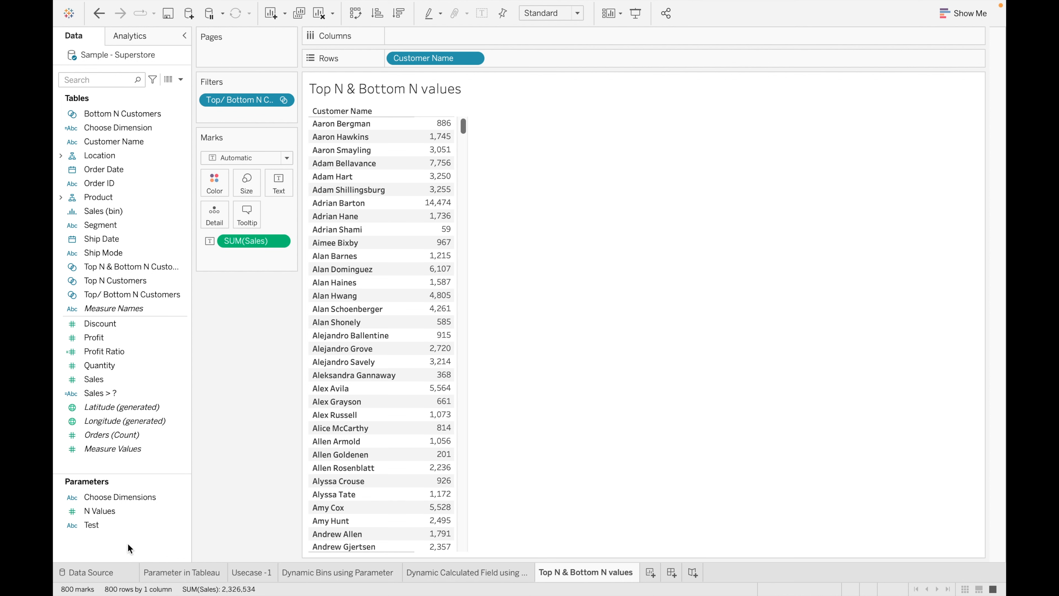
Display the N Values parameter control and set it to 5
{"action": "left_click", "coordinate": [182, 511]}
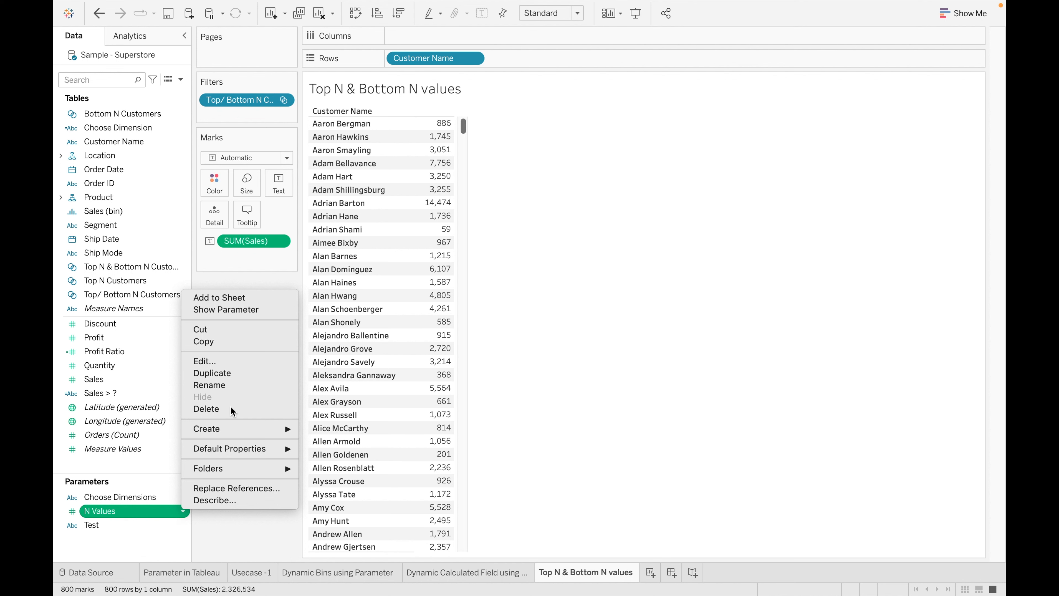
{"action": "left_click", "coordinate": [251, 310]}
{"action": "left_click", "coordinate": [919, 99]}
{"action": "key", "text": "BackSpace"}
{"action": "type", "text": "5"}
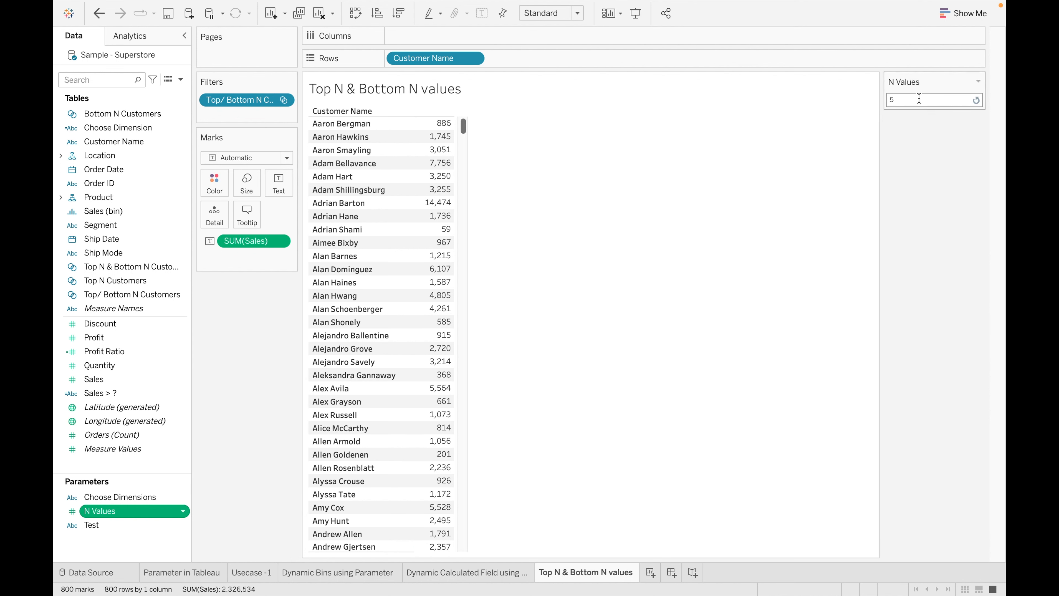
{"action": "key", "text": "Return"}
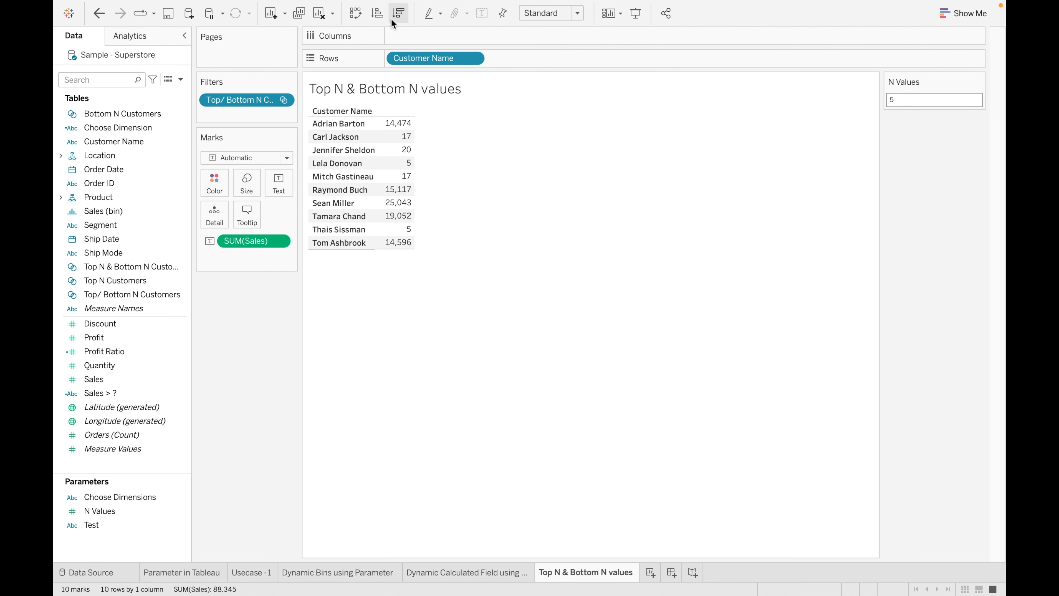
Sort the customers by Sales in descending order and inspect the top and bottom customers' values
{"action": "left_click", "coordinate": [399, 14]}
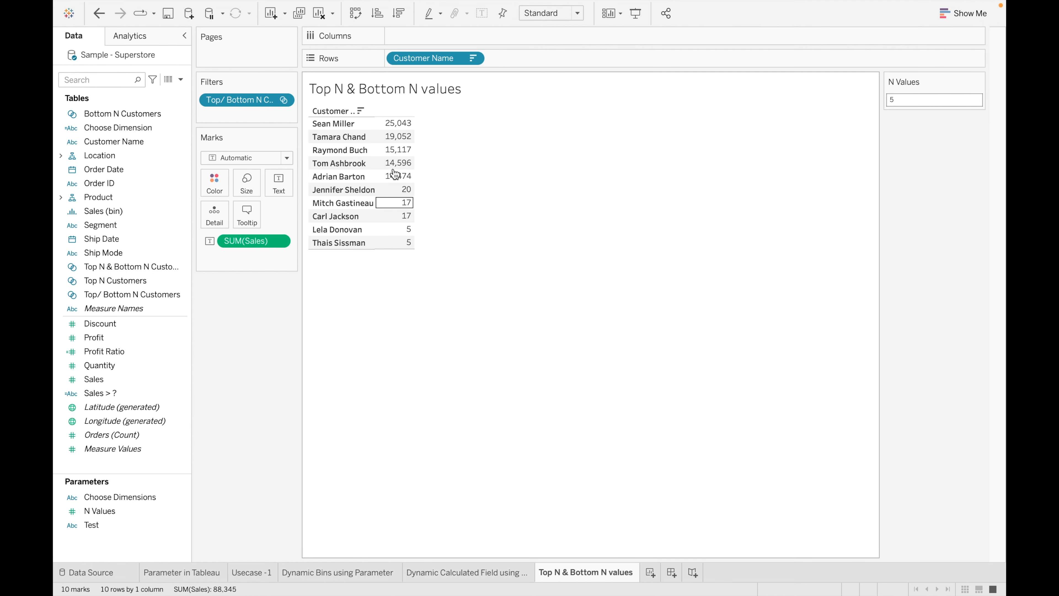
{"action": "mouse_move", "coordinate": [408, 124]}
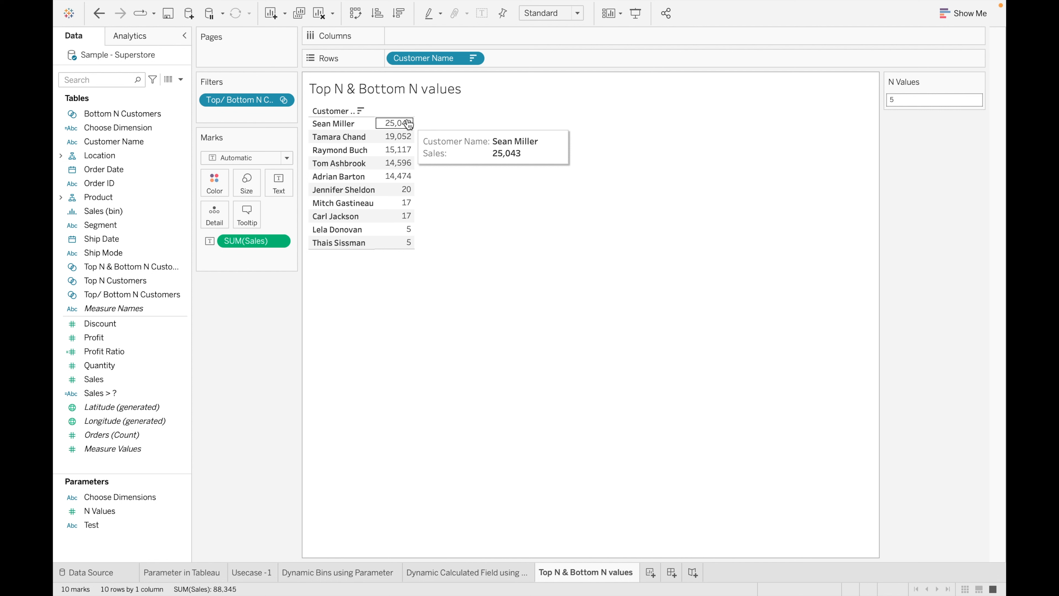
{"action": "mouse_move", "coordinate": [407, 194]}
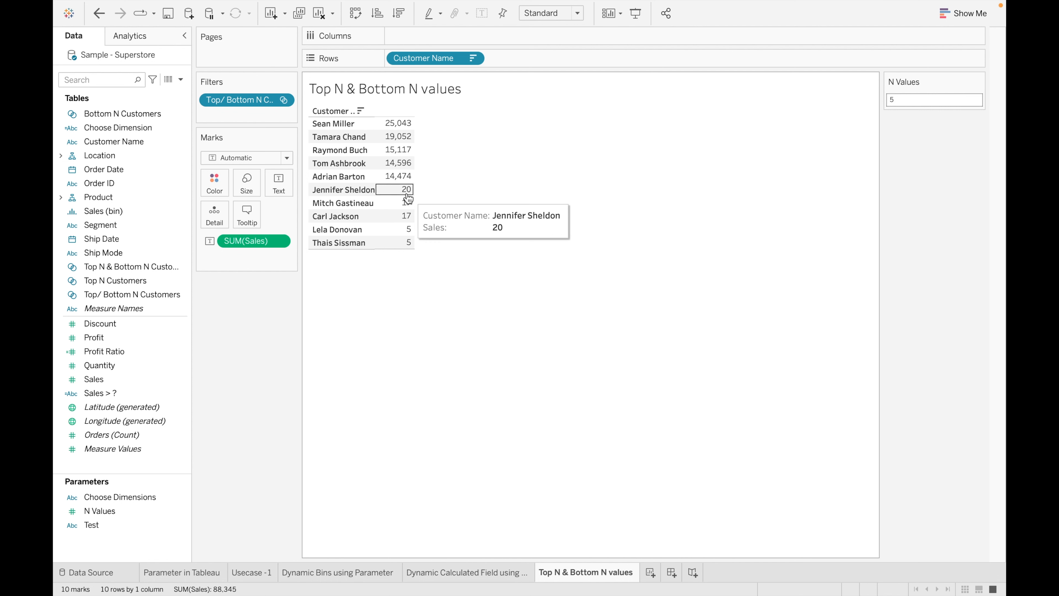
Set the N Values parameter to 20 and review the whole customer list
{"action": "double_click", "coordinate": [910, 98]}
{"action": "type", "text": "20"}
{"action": "key", "text": "Return"}
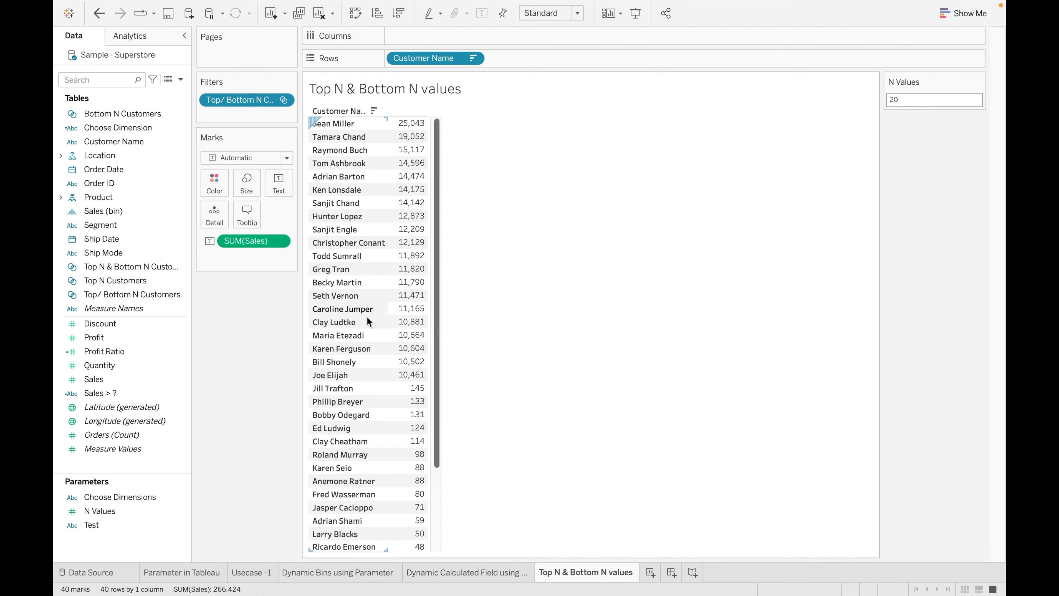
{"action": "scroll", "coordinate": [380, 404], "scroll_direction": "down", "scroll_amount": 3}
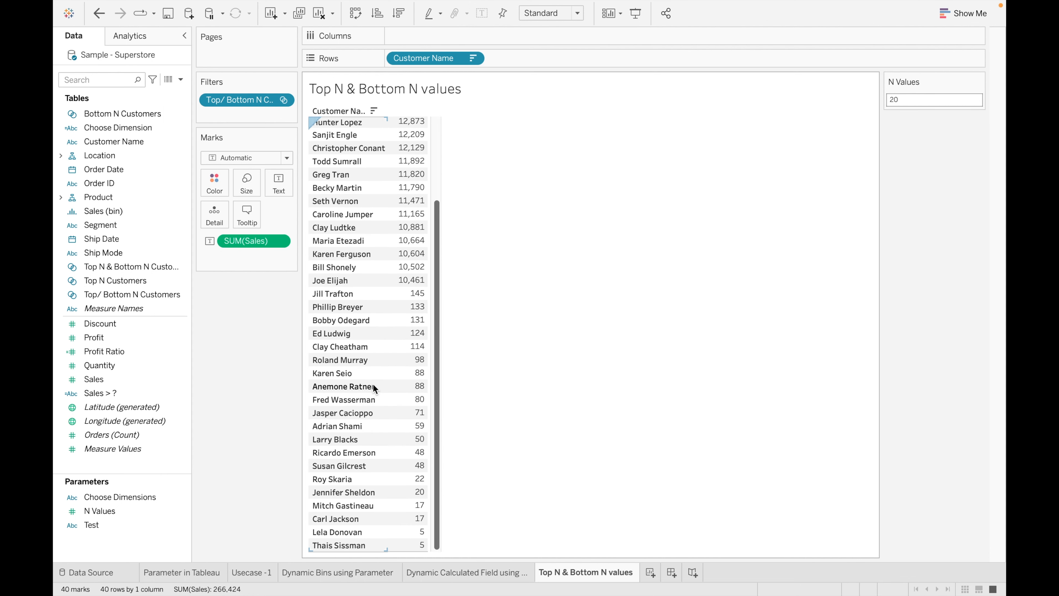
{"action": "scroll", "coordinate": [501, 333], "scroll_direction": "up", "scroll_amount": 3}
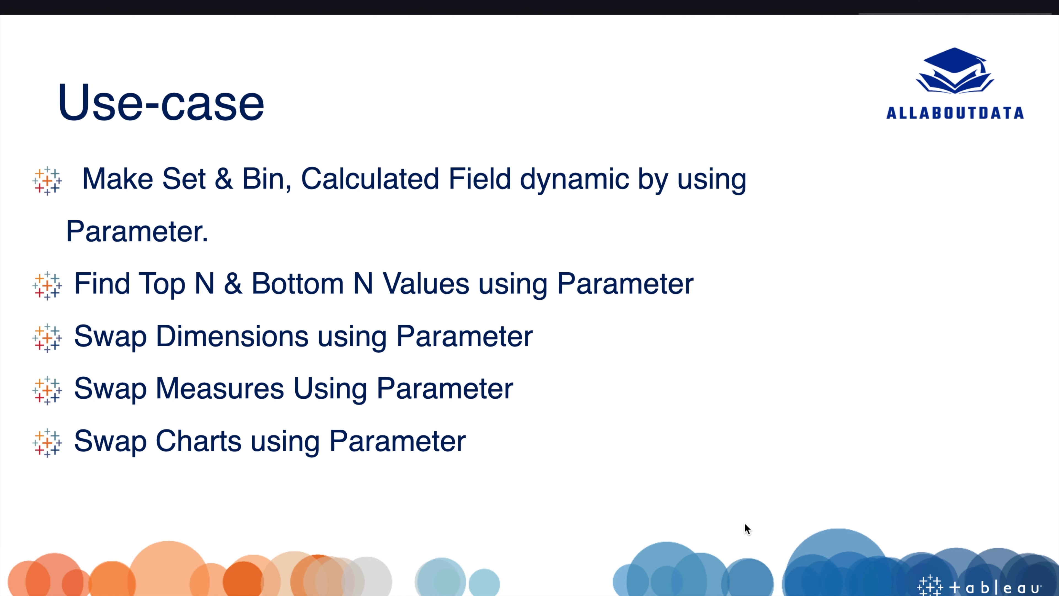
{"action": "key", "text": "ctrl+Right"}
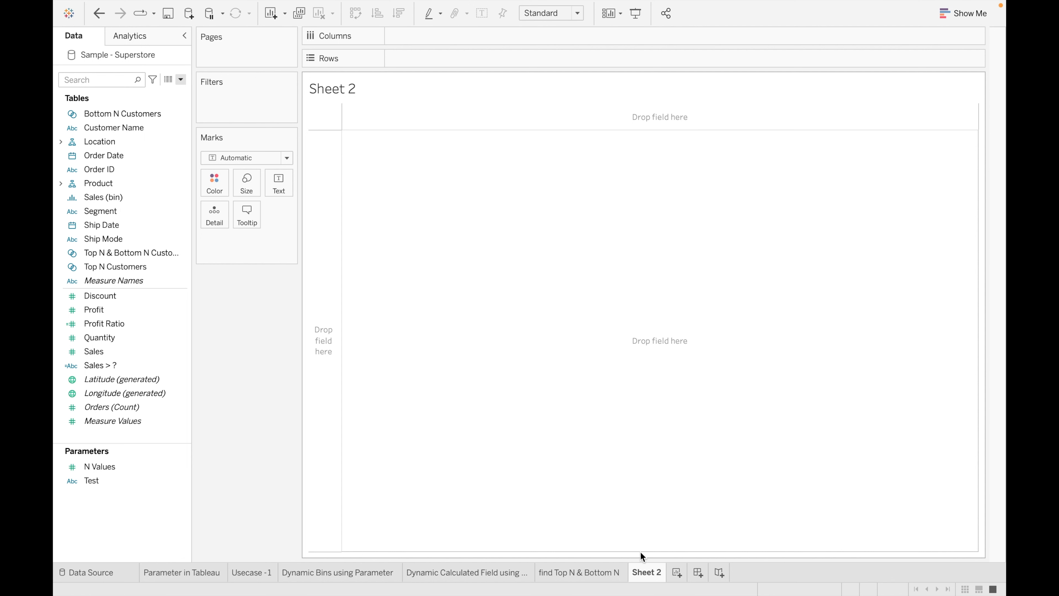
Rename Sheet 2 as "Swap Dimensions using Parameter"
{"action": "mouse_move", "coordinate": [658, 582]}
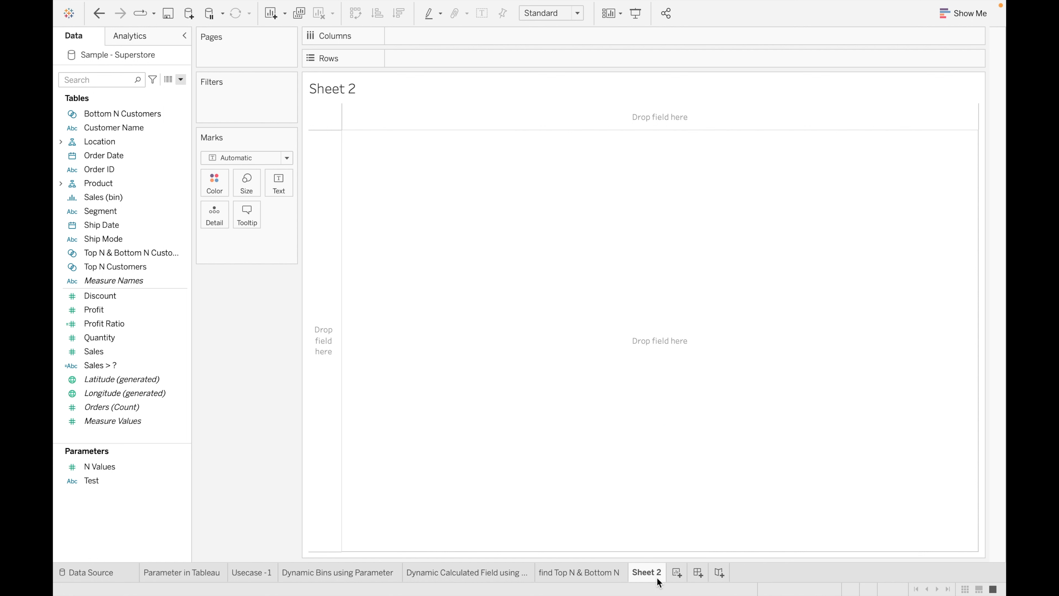
{"action": "double_click", "coordinate": [655, 576]}
{"action": "key", "text": "BackSpace"}
{"action": "type", "text": "Swap Dim"}
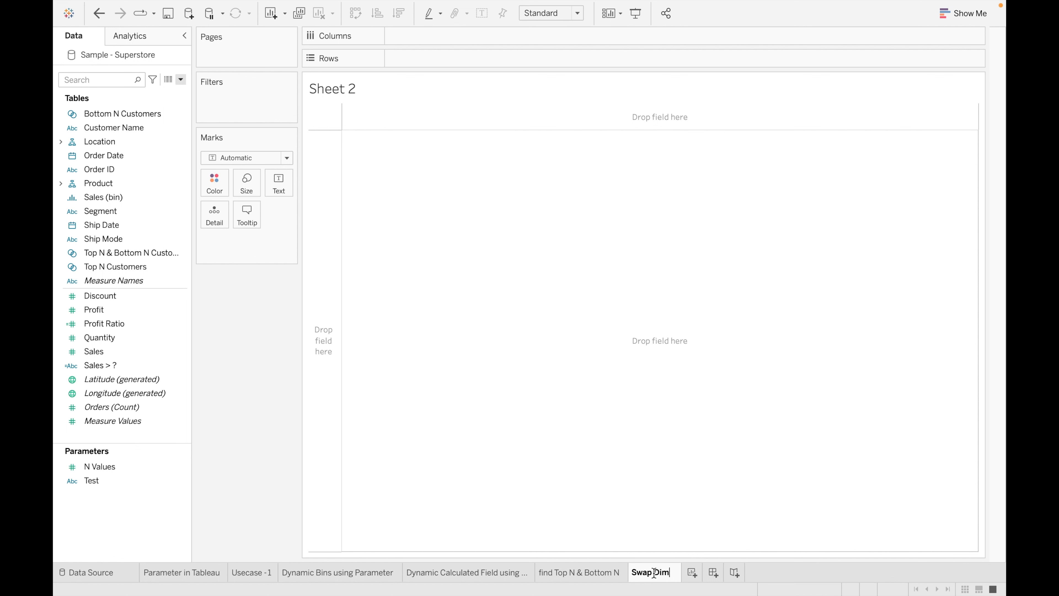
{"action": "type", "text": "ensions usi"}
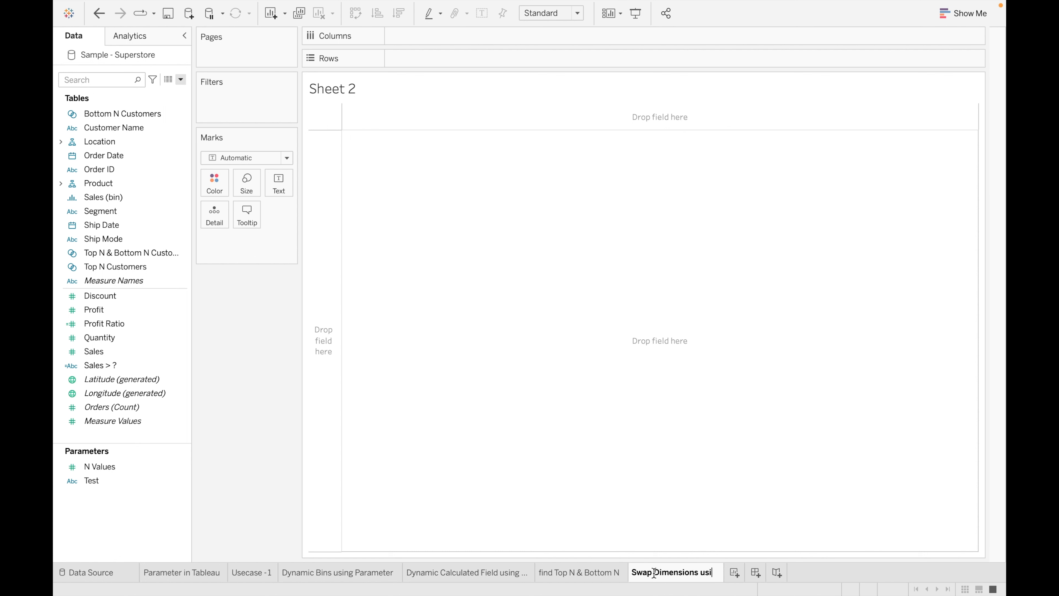
{"action": "type", "text": "ng Para"}
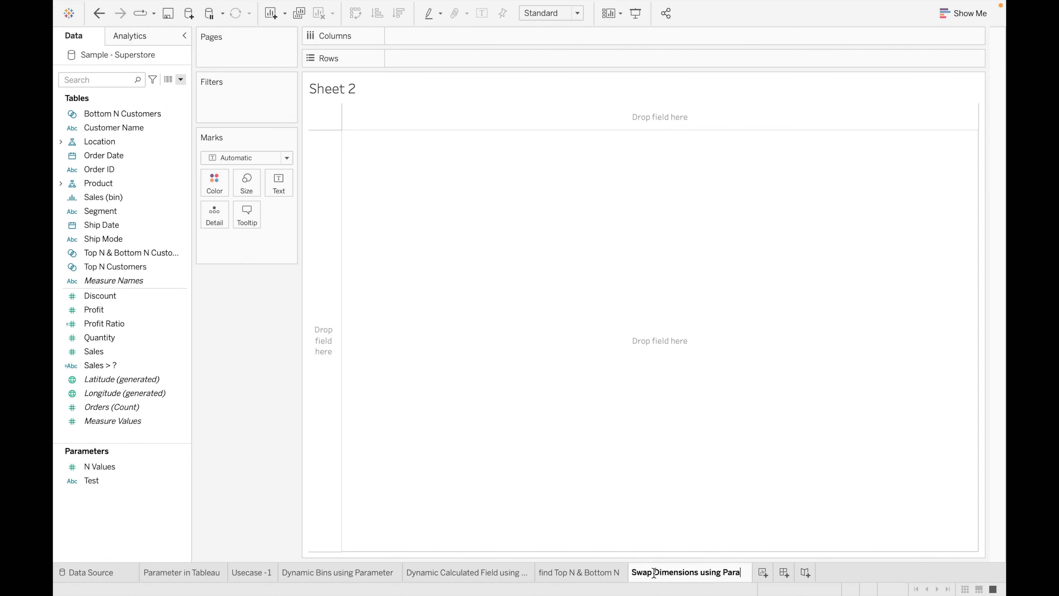
{"action": "type", "text": "meter"}
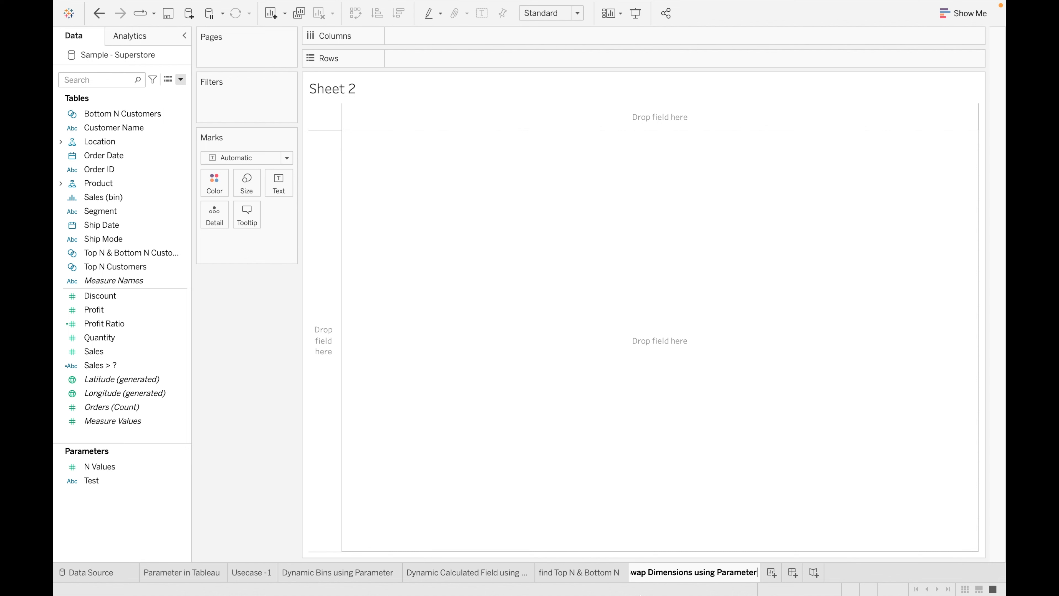
{"action": "left_click", "coordinate": [211, 366]}
Start a new parameter and name it "Choose Dimensions"
{"action": "left_click", "coordinate": [180, 79]}
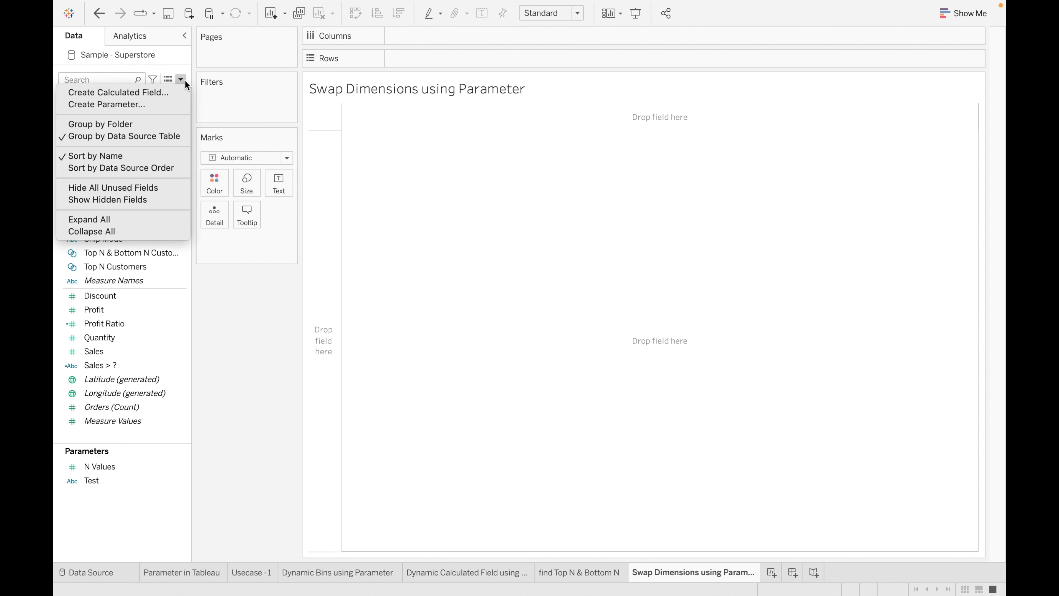
{"action": "left_click", "coordinate": [166, 105]}
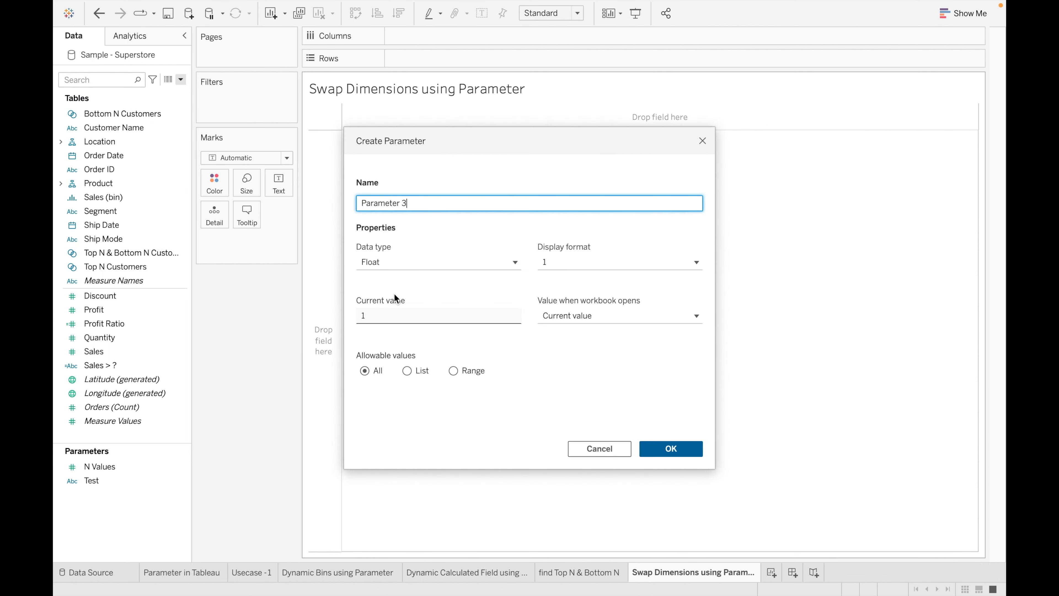
{"action": "key", "text": "BackSpace"}
{"action": "key", "text": "BackSpace"}
{"action": "key", "text": "BackSpace"}
{"action": "key", "text": "BackSpace"}
{"action": "key", "text": "BackSpace"}
{"action": "key", "text": "BackSpace"}
{"action": "key", "text": "BackSpace"}
{"action": "key", "text": "BackSpace"}
{"action": "key", "text": "BackSpace"}
{"action": "key", "text": "BackSpace"}
{"action": "key", "text": "BackSpace"}
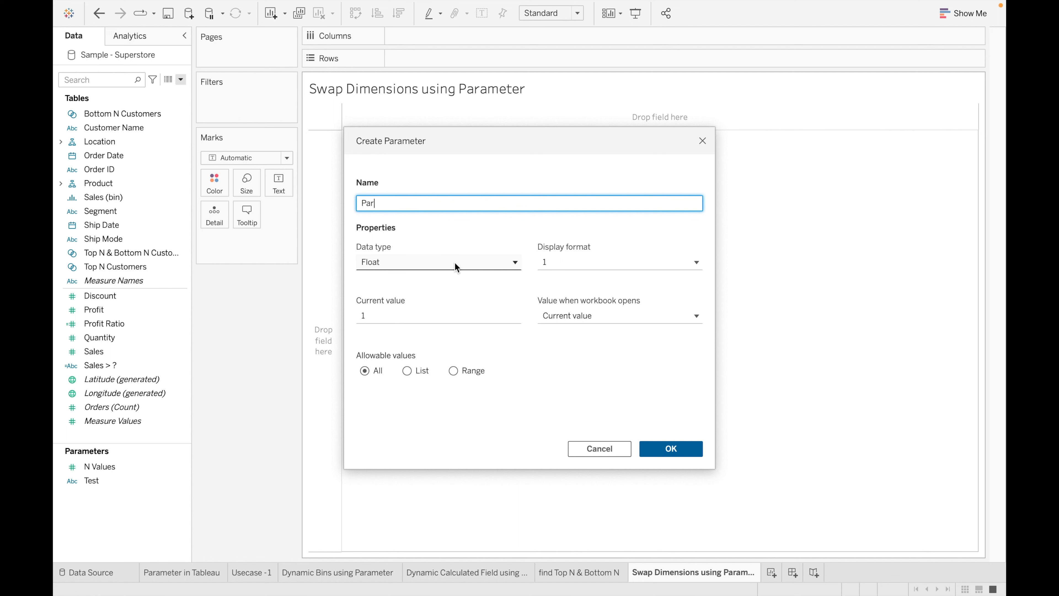
{"action": "type", "text": "Choos"}
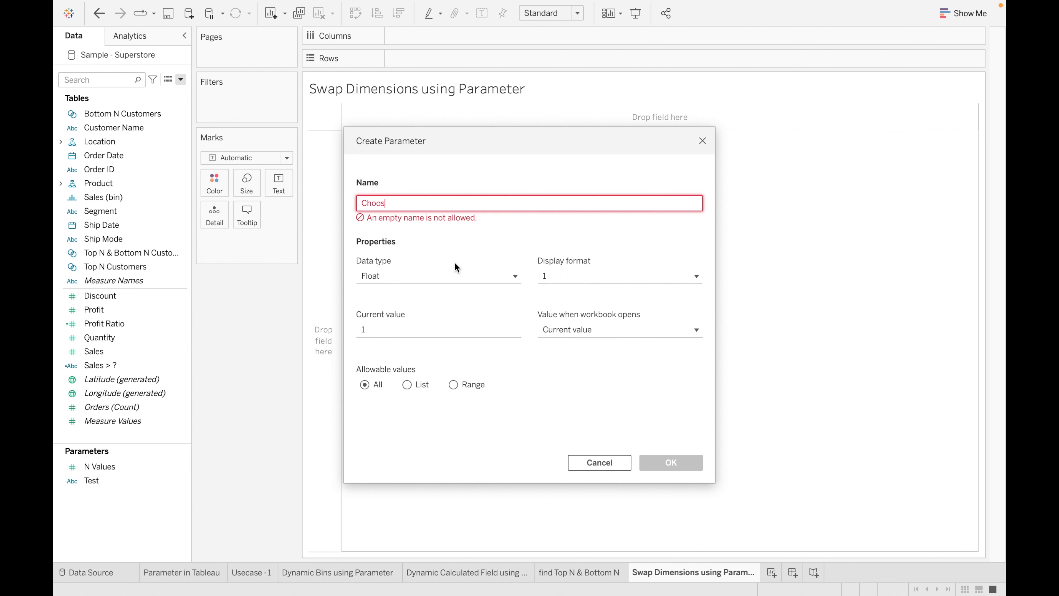
{"action": "type", "text": "e Dimensions"}
Set the new parameter's data type to String and its allowable values to List, opening the first list value for entry
{"action": "left_click", "coordinate": [468, 279]}
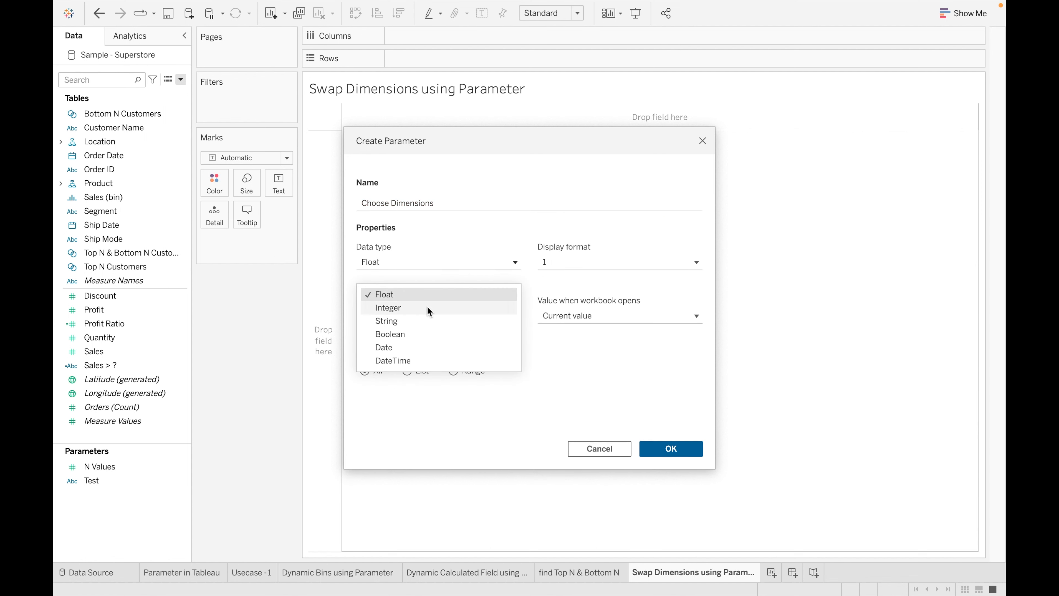
{"action": "left_click", "coordinate": [421, 321]}
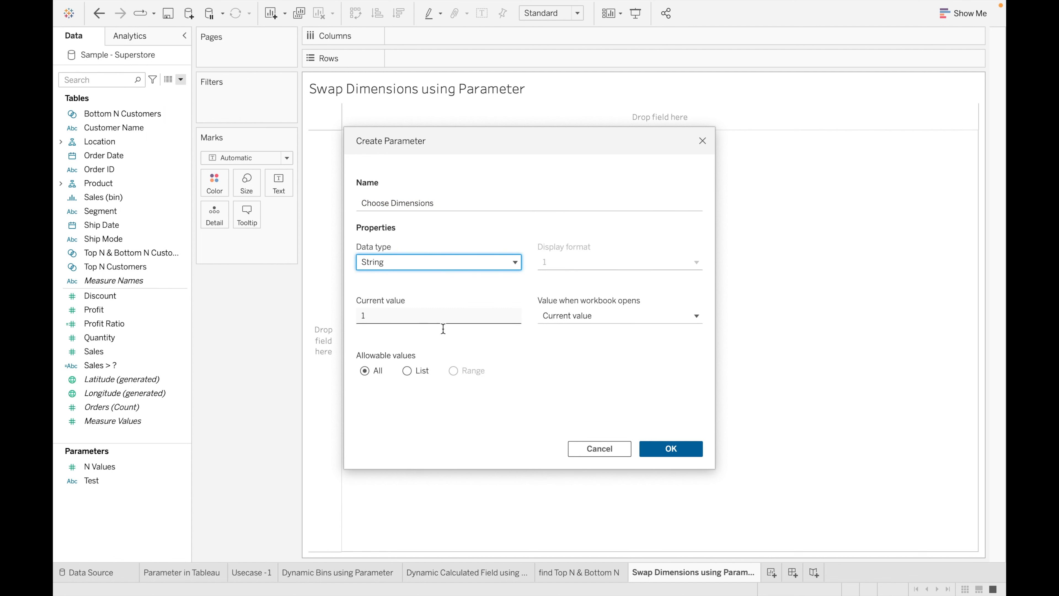
{"action": "left_click", "coordinate": [408, 371]}
{"action": "left_click", "coordinate": [402, 415]}
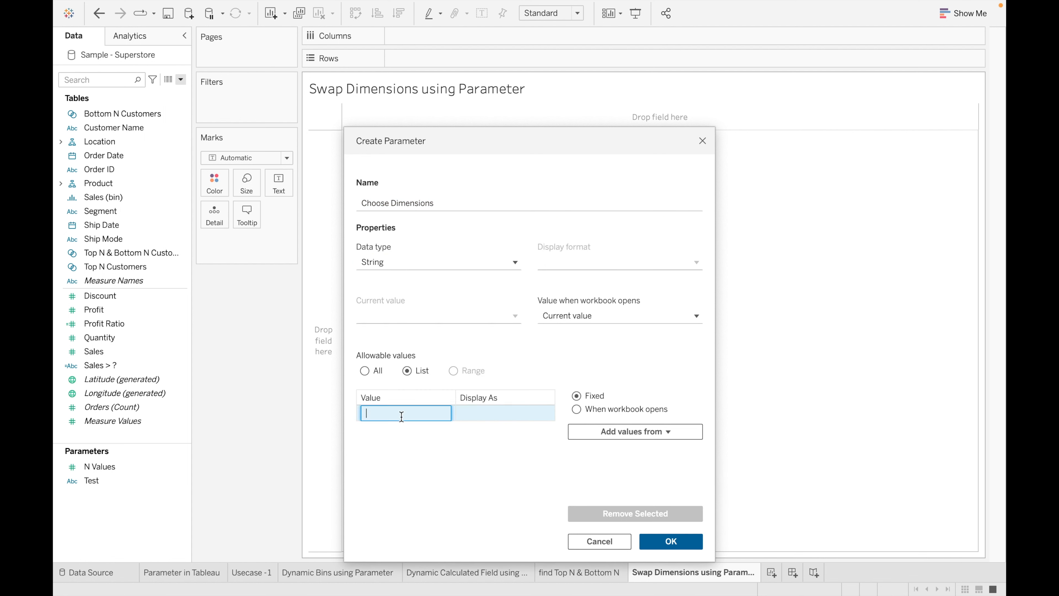
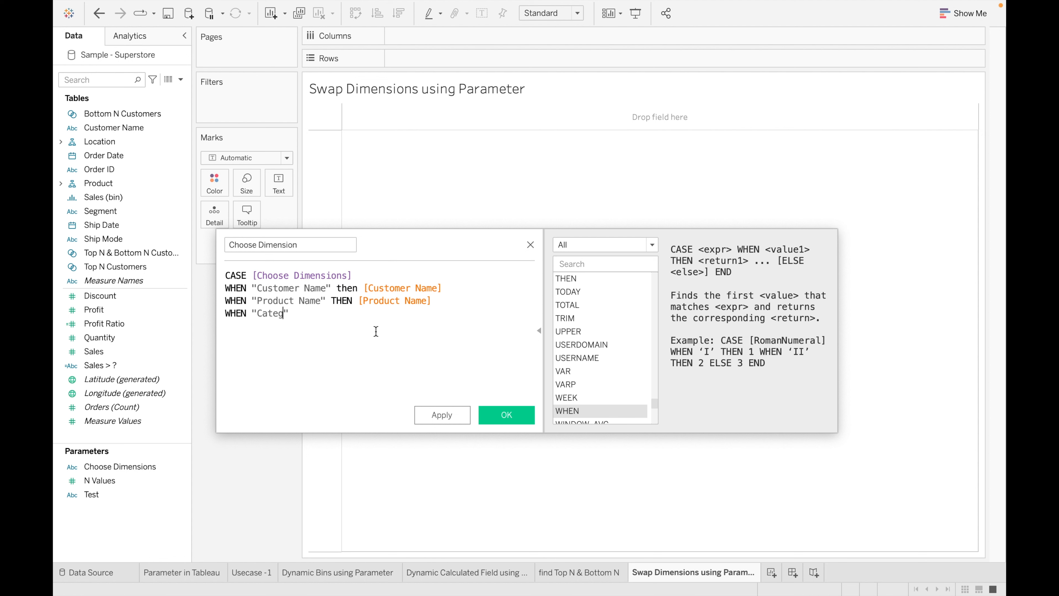
Complete the Choose Dimension CASE formula so "Category" returns [Category], close it with END and save the calculated field
{"action": "type", "text": "THEN"}
{"action": "type", "text": " cat"}
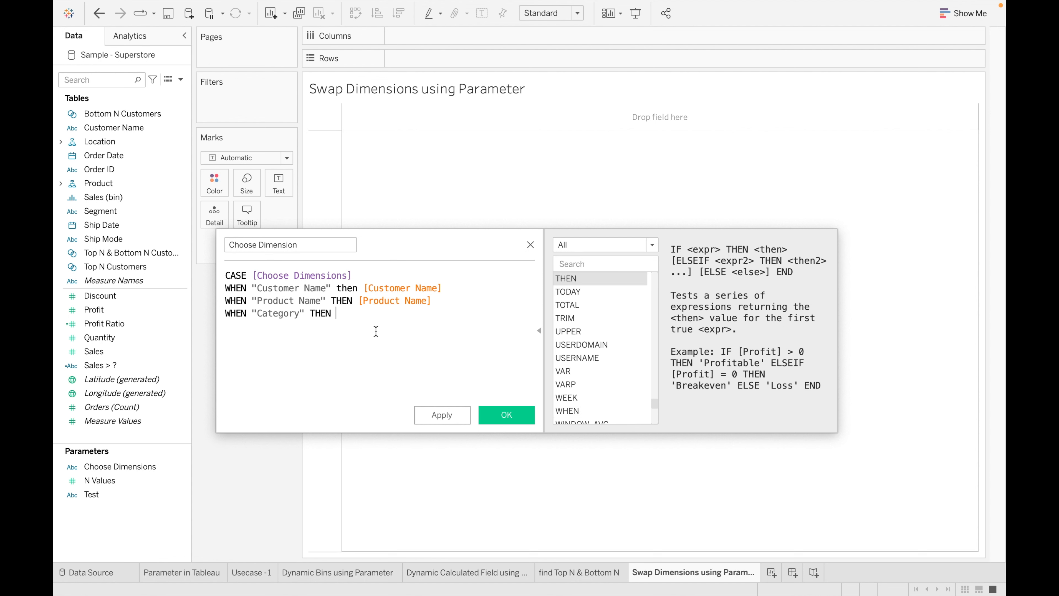
{"action": "left_click", "coordinate": [378, 328]}
{"action": "key", "text": "Return"}
{"action": "type", "text": "end"}
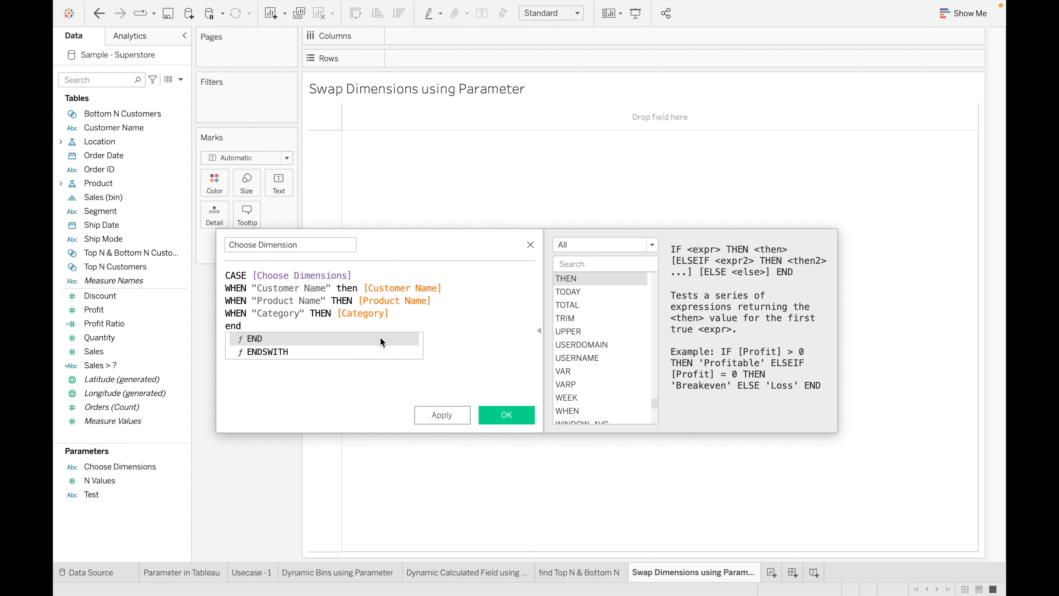
{"action": "left_click", "coordinate": [380, 338]}
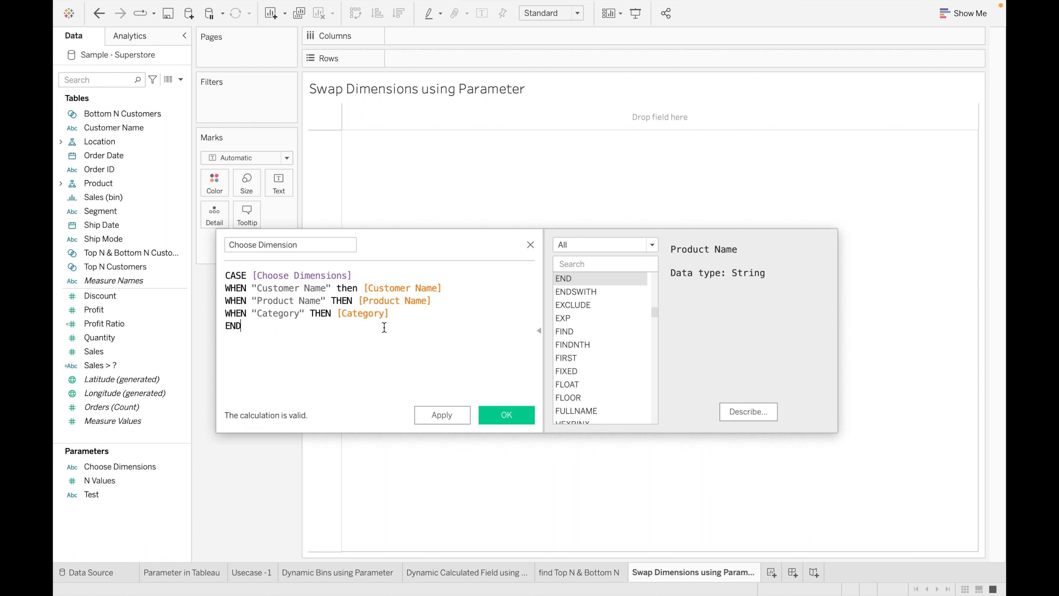
{"action": "left_click", "coordinate": [506, 415]}
Build a table of Sales with the Choose Dimension calculated field in rows
{"action": "left_click_drag", "start_coordinate": [118, 128], "coordinate": [434, 58]}
{"action": "left_click", "coordinate": [112, 366]}
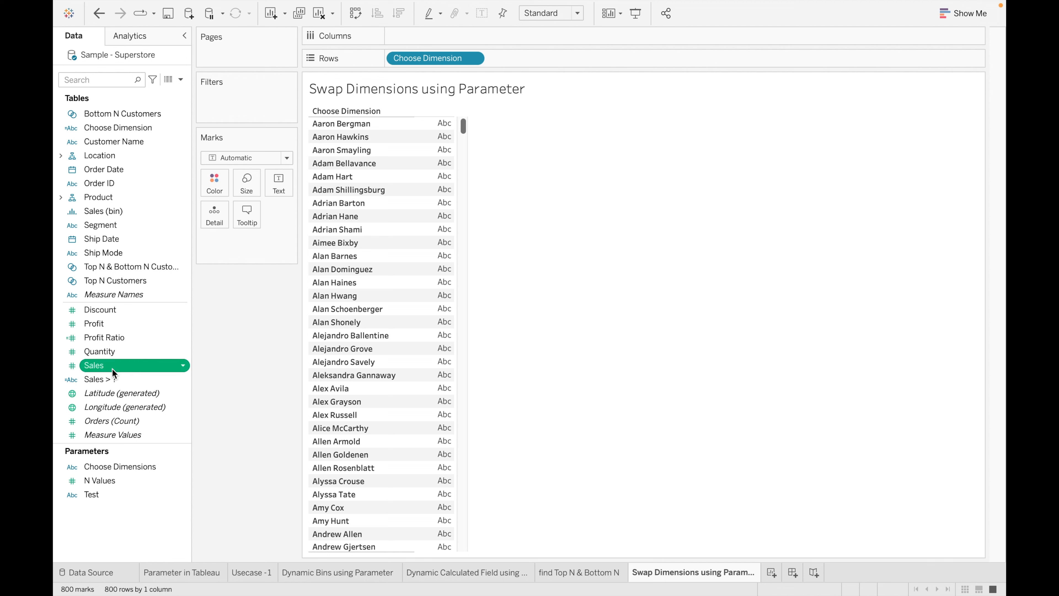
{"action": "double_click", "coordinate": [112, 368]}
Display the Choose Dimensions parameter control on the sheet
{"action": "left_click", "coordinate": [132, 473]}
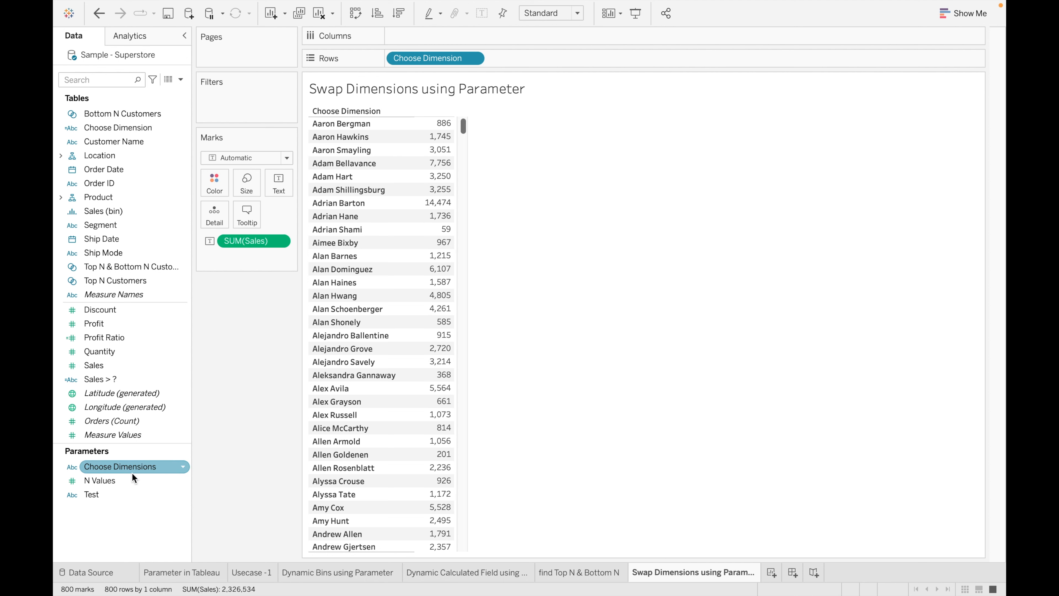
{"action": "right_click", "coordinate": [180, 462]}
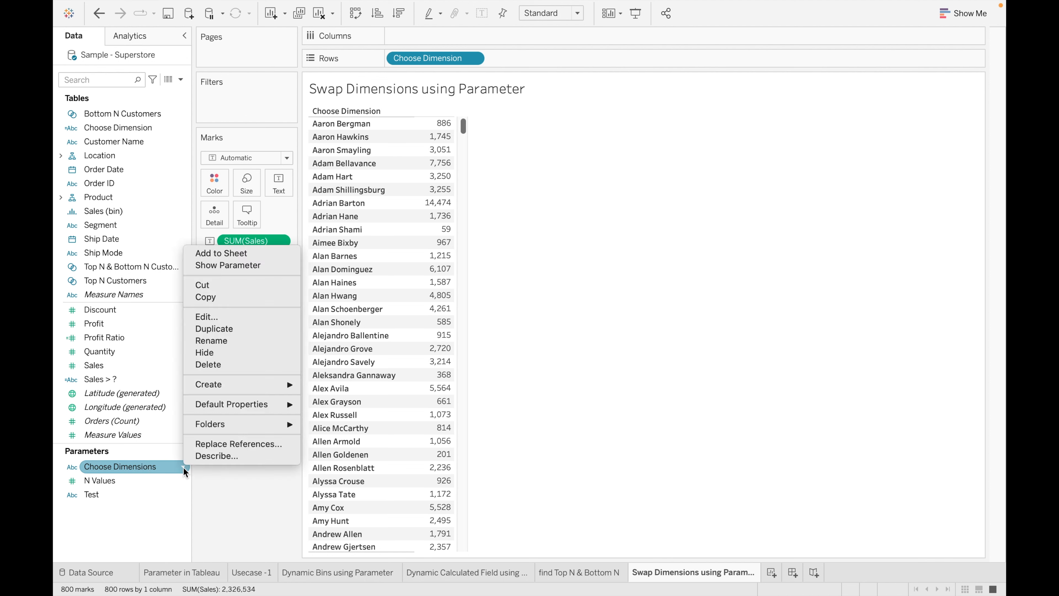
{"action": "left_click", "coordinate": [247, 267]}
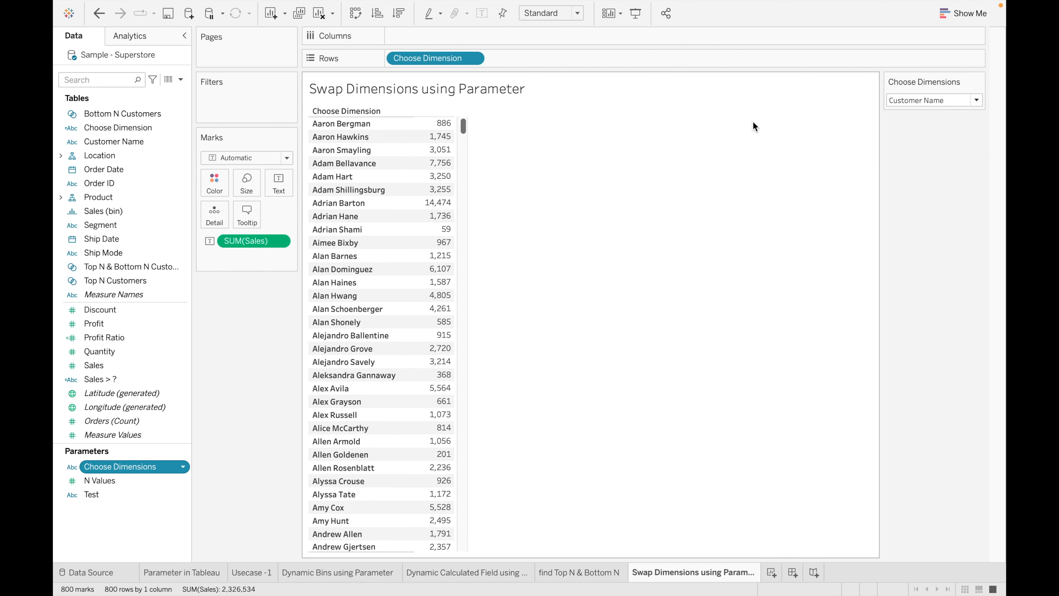
Test the dimension swap by setting the Choose Dimensions parameter to Product Name and finally to Category
{"action": "left_click", "coordinate": [975, 103]}
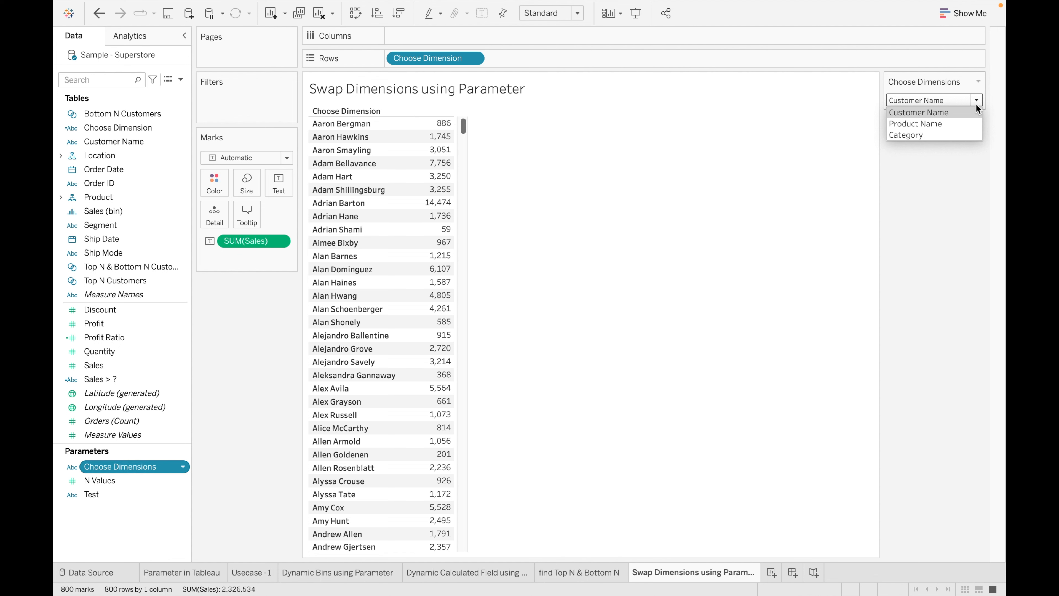
{"action": "left_click", "coordinate": [954, 123]}
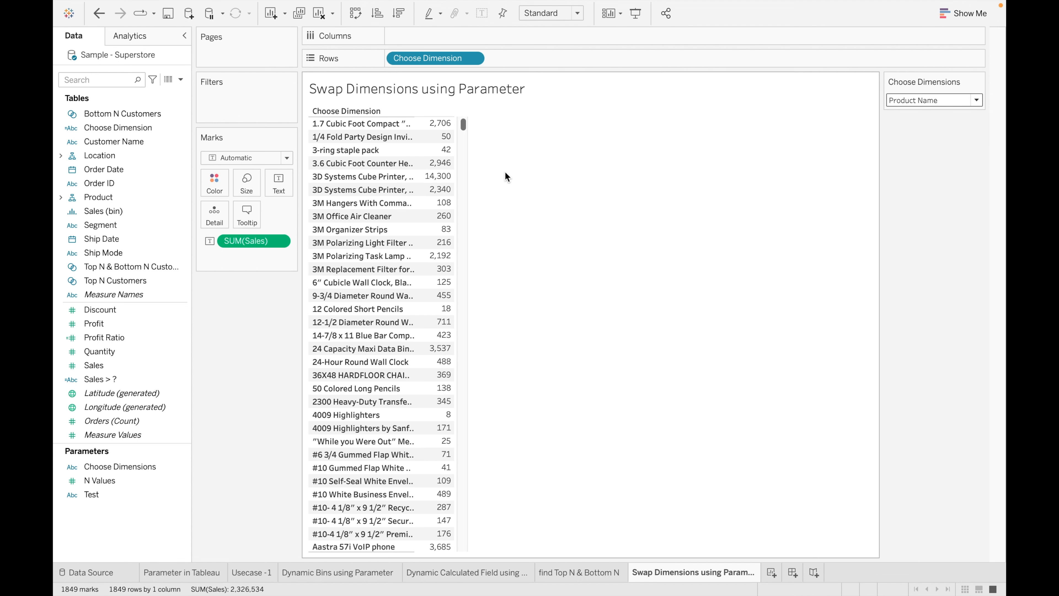
{"action": "left_click", "coordinate": [973, 100]}
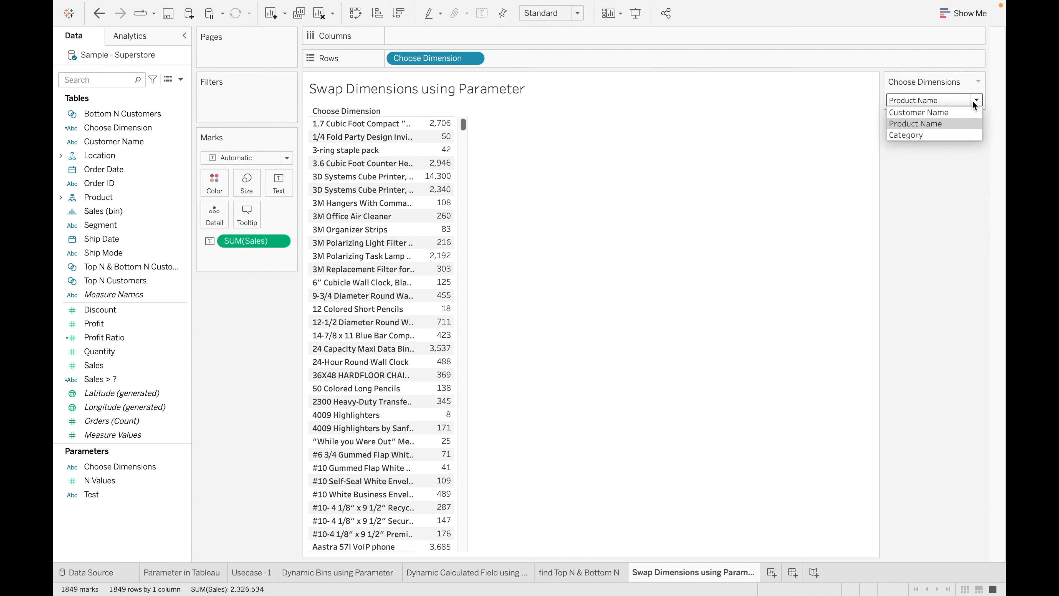
{"action": "left_click", "coordinate": [943, 135]}
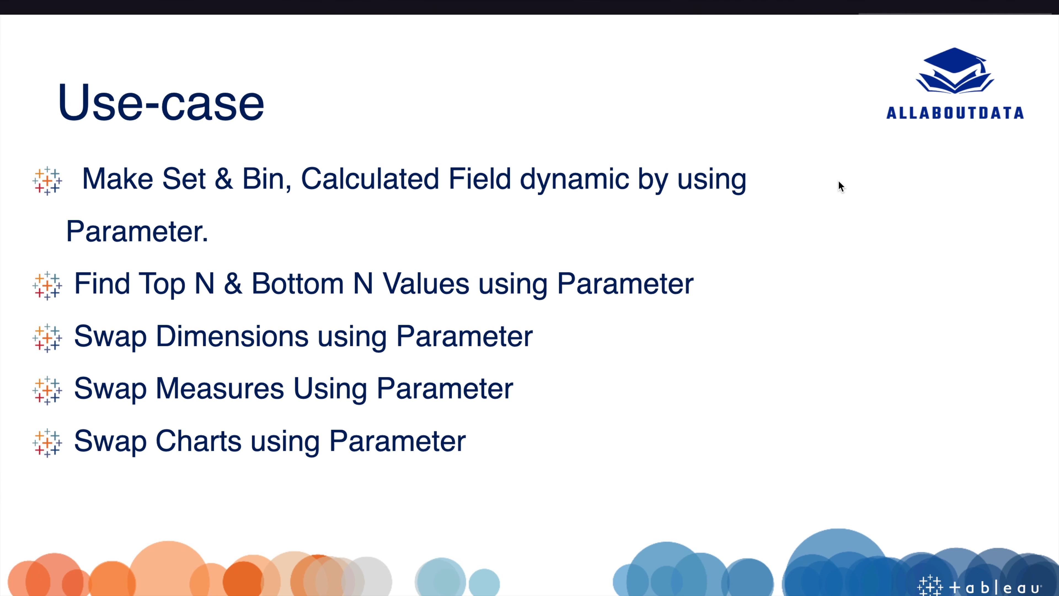
Switch from the slides back to Tableau and rename Sheet 7 as "Swap measures using Parameter"
{"action": "key", "text": "ctrl+Right"}
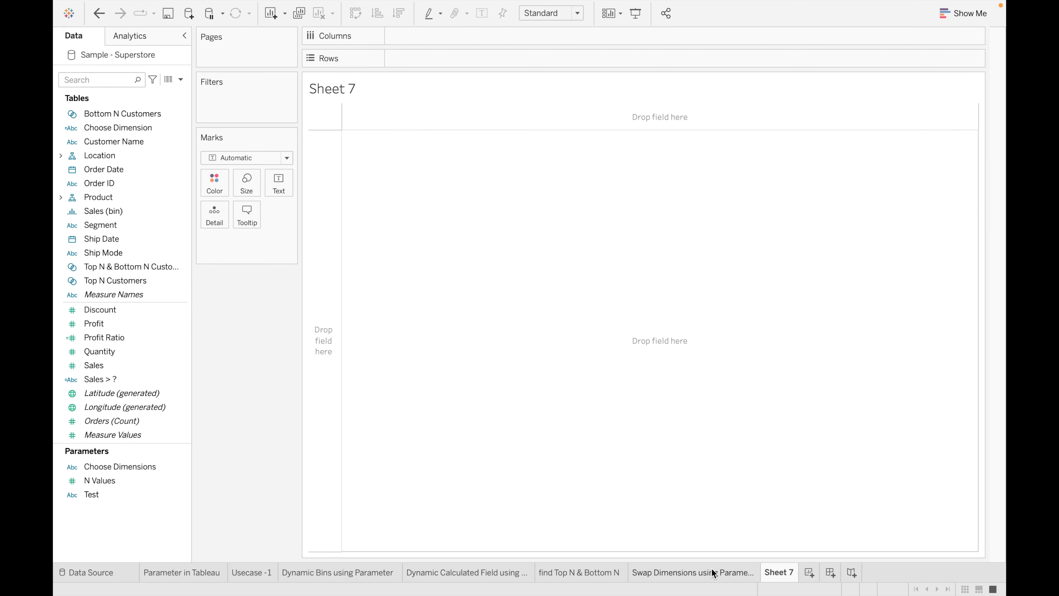
{"action": "left_click", "coordinate": [714, 572]}
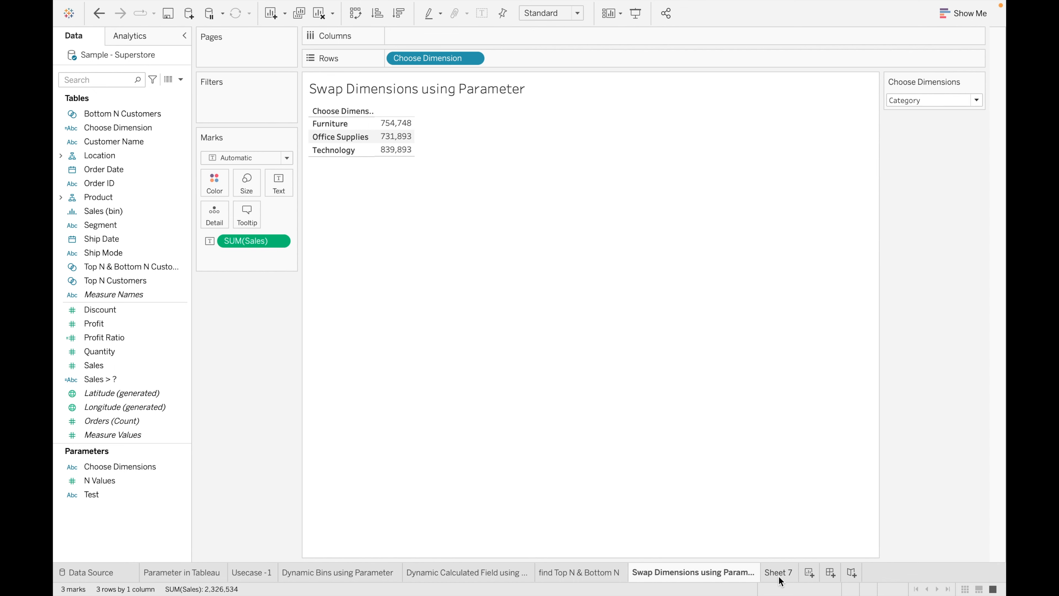
{"action": "left_click", "coordinate": [778, 572]}
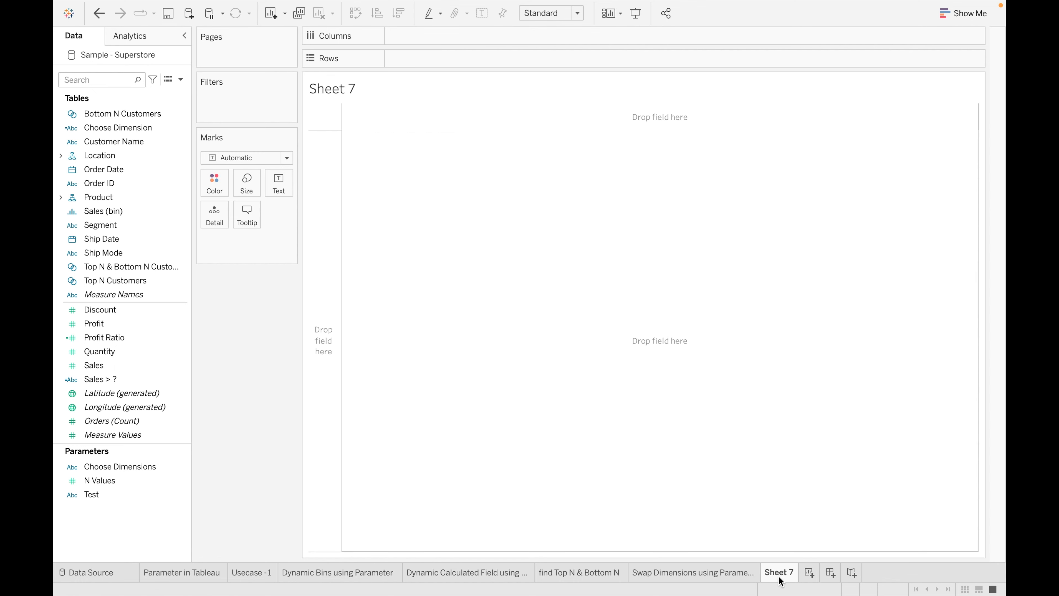
{"action": "double_click", "coordinate": [781, 574]}
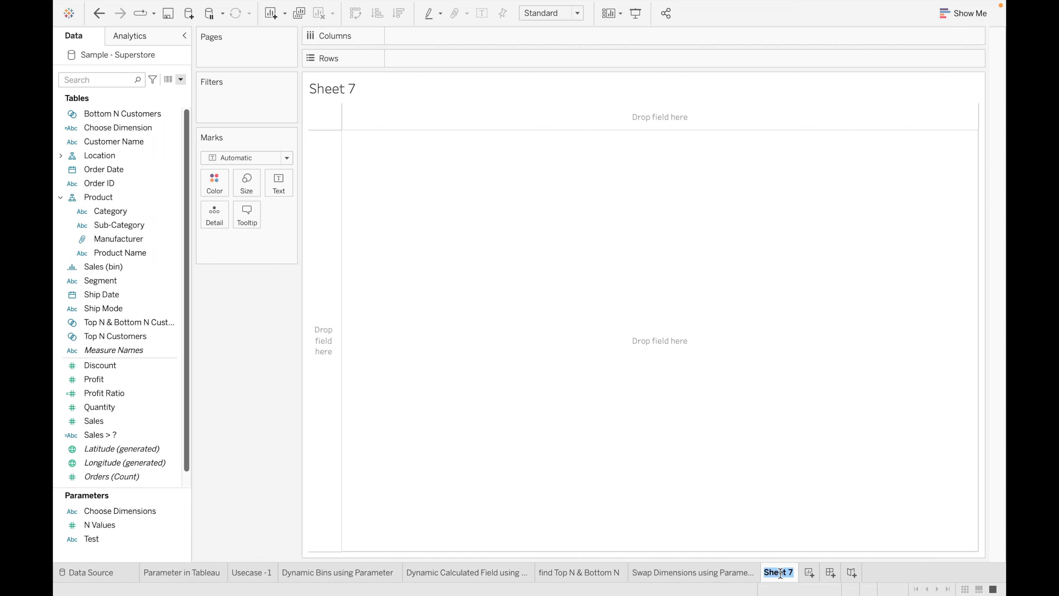
{"action": "key", "text": "BackSpace"}
{"action": "type", "text": "Swap"}
{"action": "key", "text": "Return"}
{"action": "type", "text": "measures"}
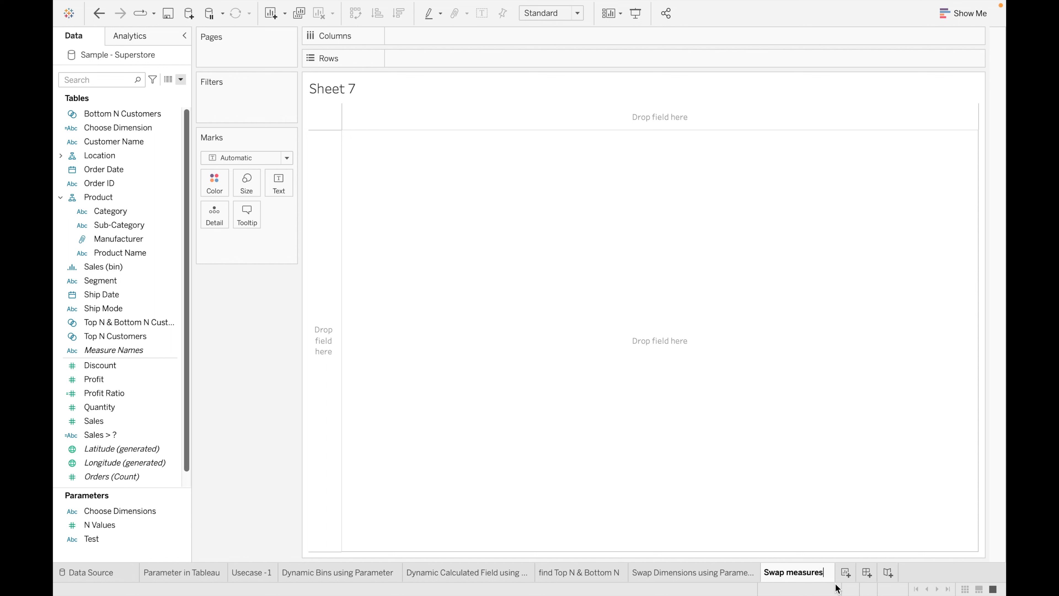
{"action": "type", "text": " using P"}
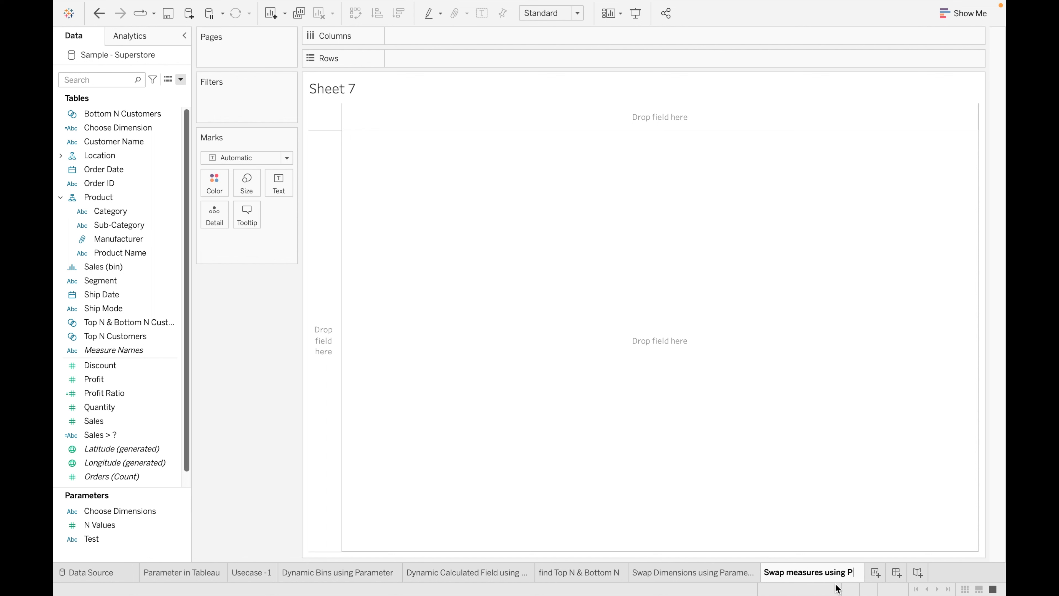
{"action": "type", "text": "aramtee\\"}
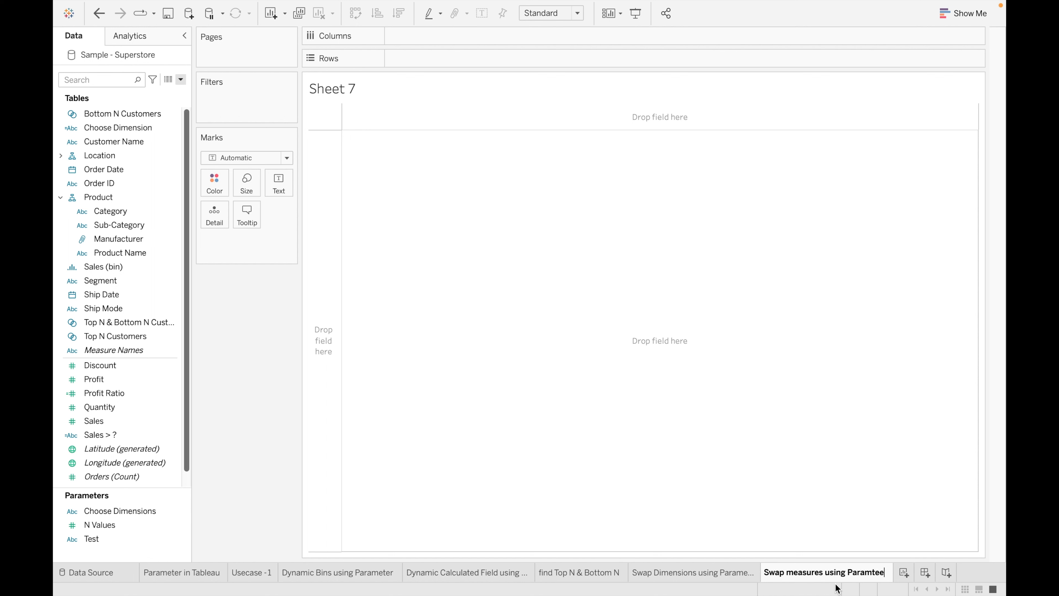
{"action": "key", "text": "BackSpace"}
{"action": "key", "text": "BackSpace"}
{"action": "key", "text": "BackSpace"}
{"action": "key", "text": "BackSpace"}
{"action": "type", "text": "eter"}
{"action": "key", "text": "Return"}
Start a new parameter named "Swap Measures" with the Integer data type
{"action": "left_click", "coordinate": [181, 79]}
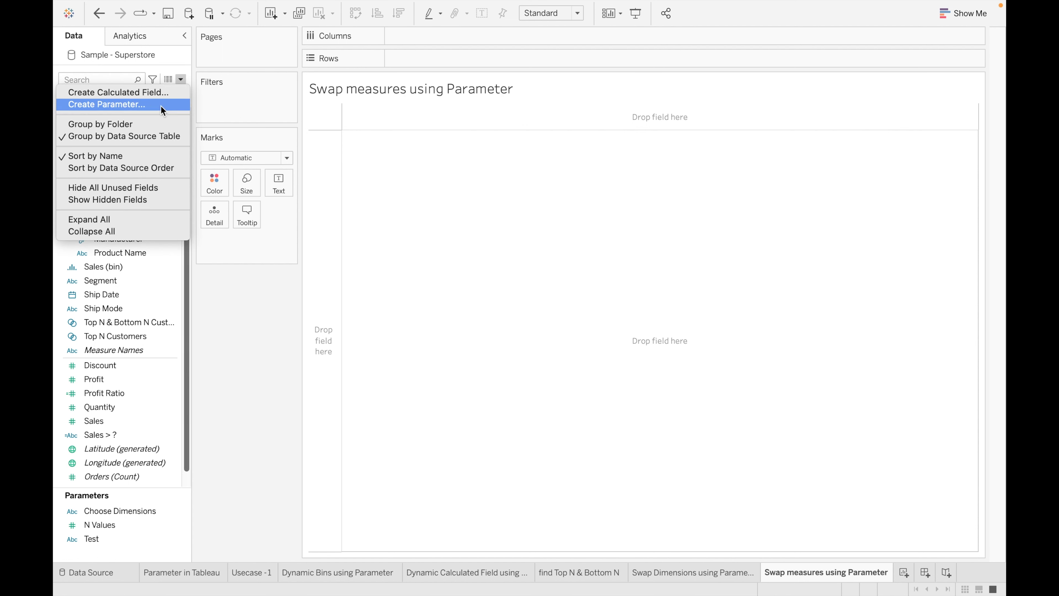
{"action": "left_click", "coordinate": [104, 104]}
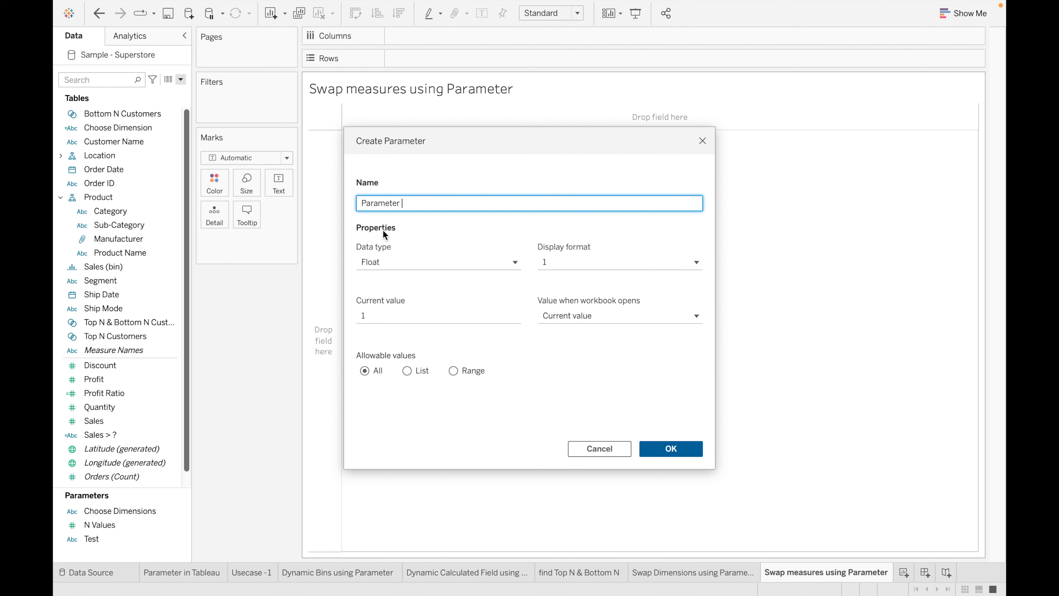
{"action": "type", "text": "Swap Measures"}
{"action": "left_click", "coordinate": [461, 261]}
{"action": "left_click", "coordinate": [421, 298]}
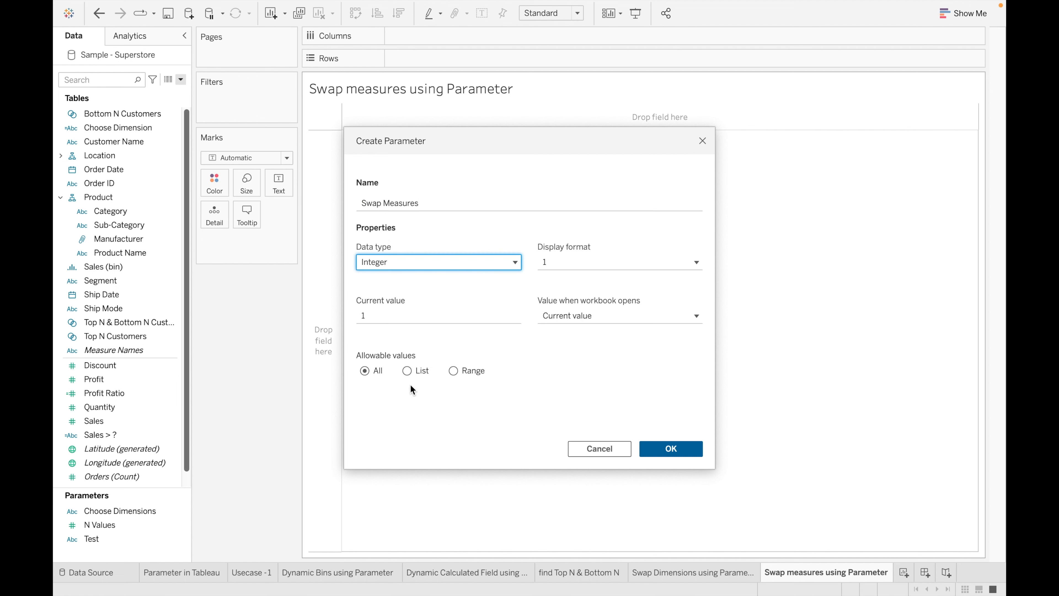
Restrict the parameter's allowable values to a list containing 1 and 2
{"action": "left_click", "coordinate": [405, 371]}
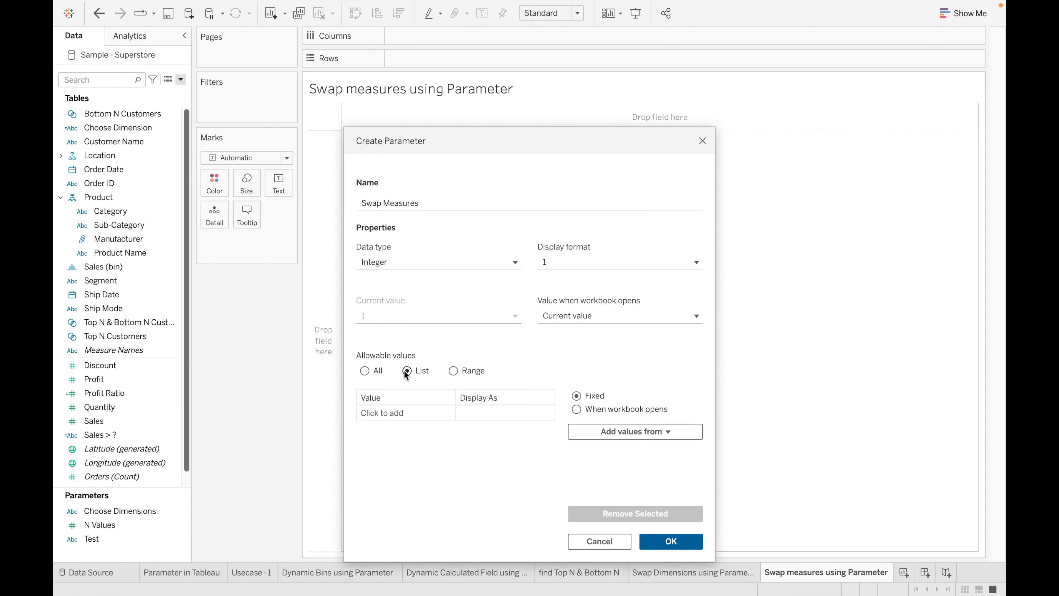
{"action": "left_click", "coordinate": [388, 412]}
{"action": "type", "text": "1"}
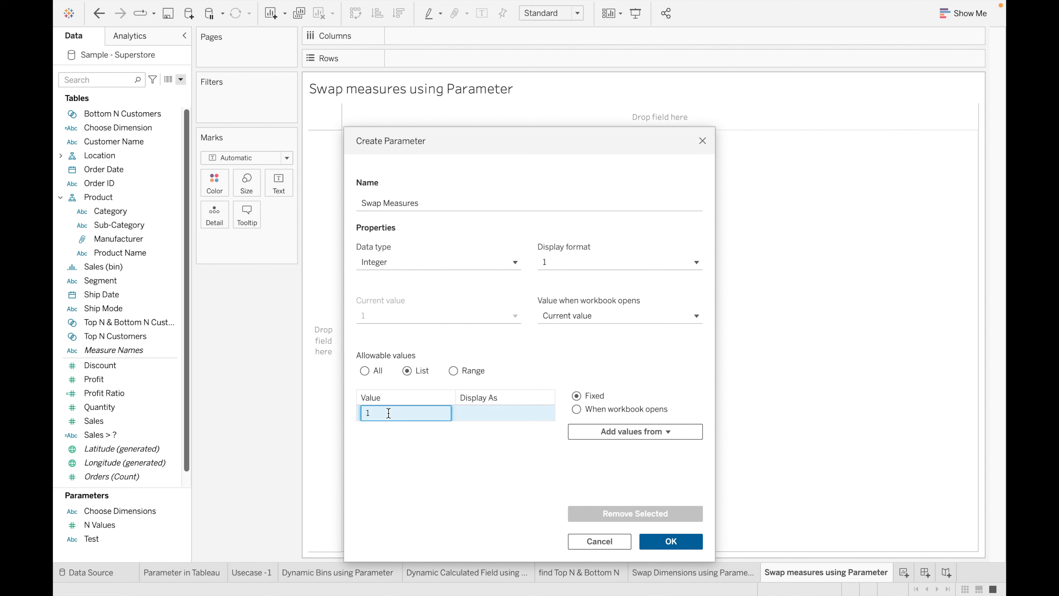
{"action": "left_click", "coordinate": [409, 448]}
{"action": "left_click", "coordinate": [392, 429]}
{"action": "type", "text": "2"}
{"action": "left_click", "coordinate": [385, 449]}
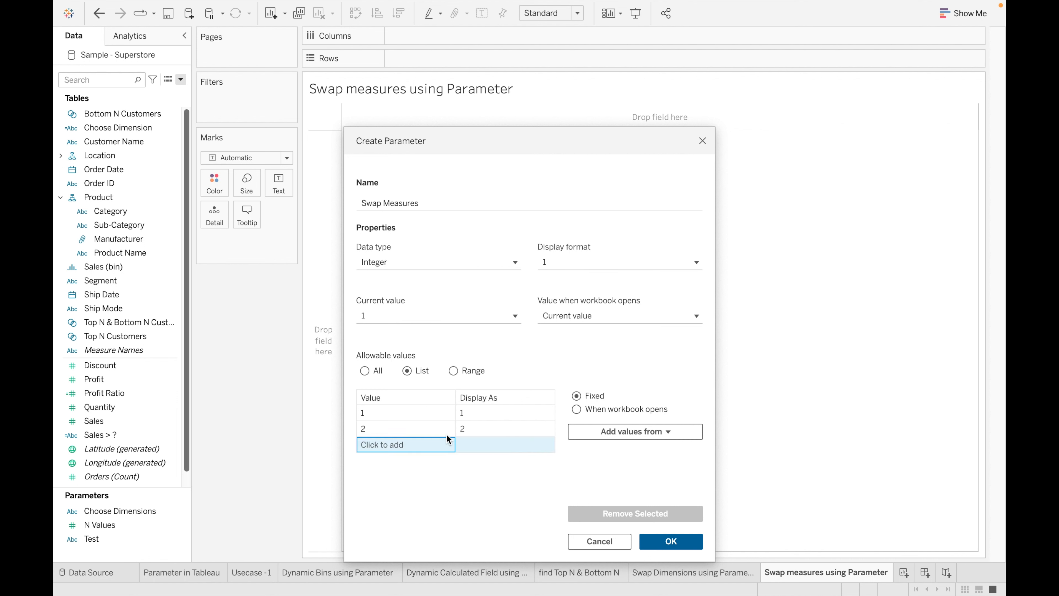
Set the list values to display as Sales for 1 and Profit for 2, and create the parameter
{"action": "left_click", "coordinate": [474, 411]}
{"action": "left_click", "coordinate": [474, 411]}
{"action": "key", "text": "BackSpace"}
{"action": "type", "text": "Sales"}
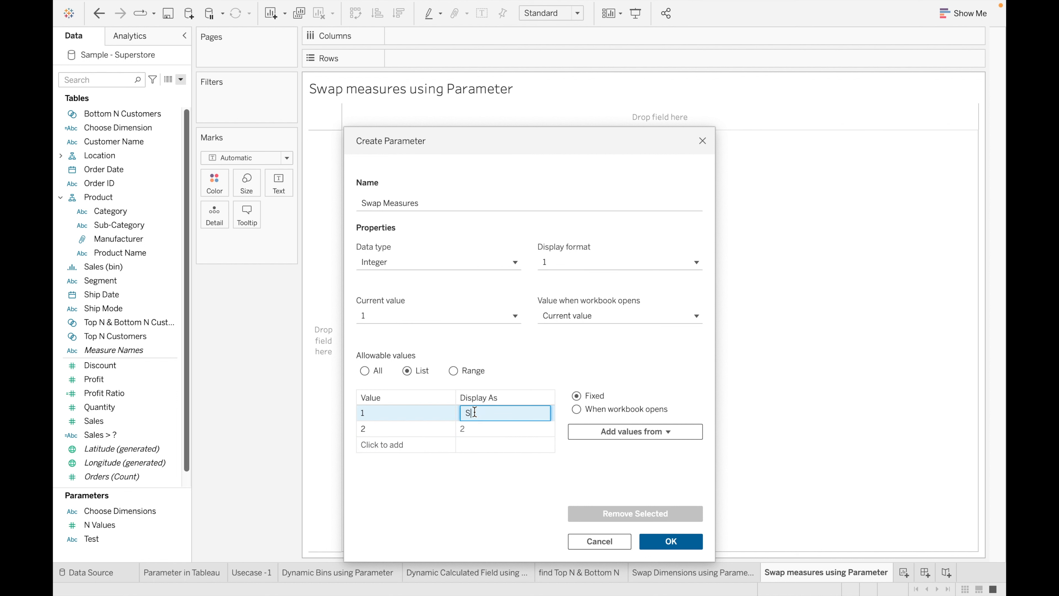
{"action": "left_click", "coordinate": [479, 428]}
{"action": "left_click", "coordinate": [479, 429]}
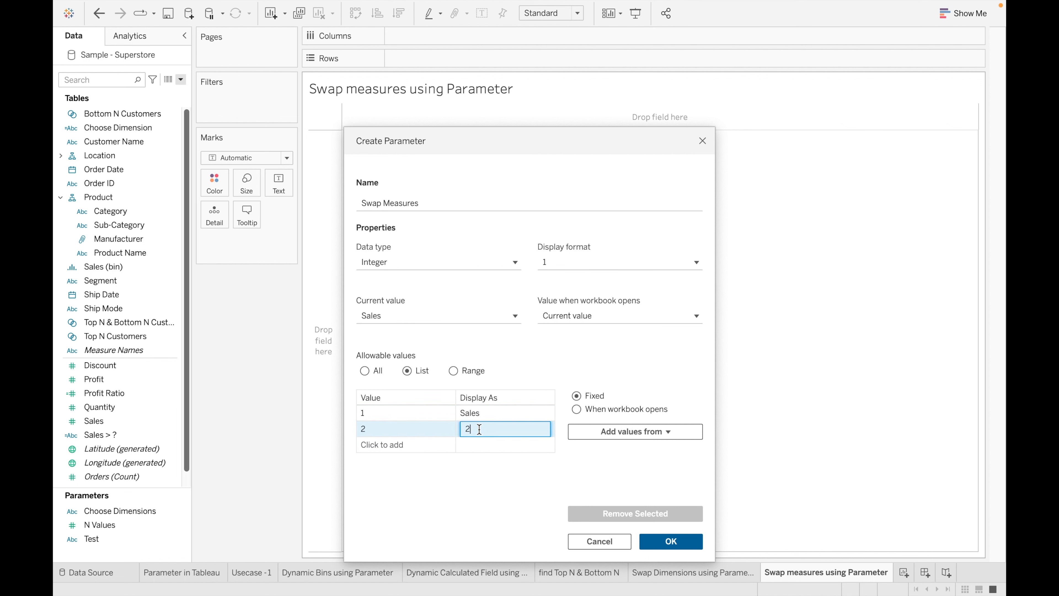
{"action": "double_click", "coordinate": [479, 429]}
{"action": "type", "text": "Profit"}
{"action": "left_click", "coordinate": [479, 467]}
{"action": "left_click", "coordinate": [671, 540]}
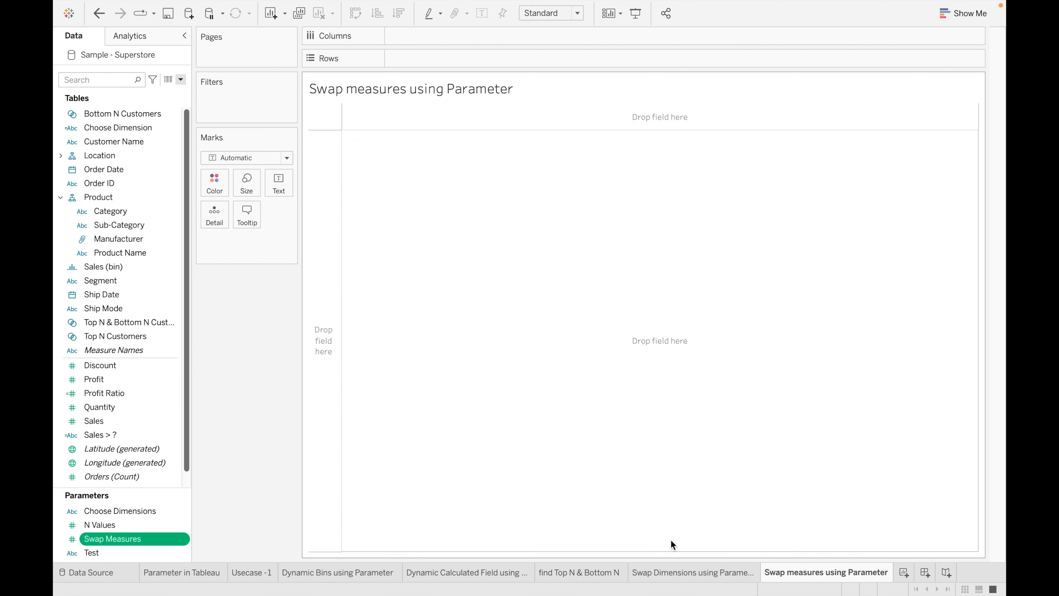
Start a new calculated field named "Choose Measures"
{"action": "left_click", "coordinate": [181, 79]}
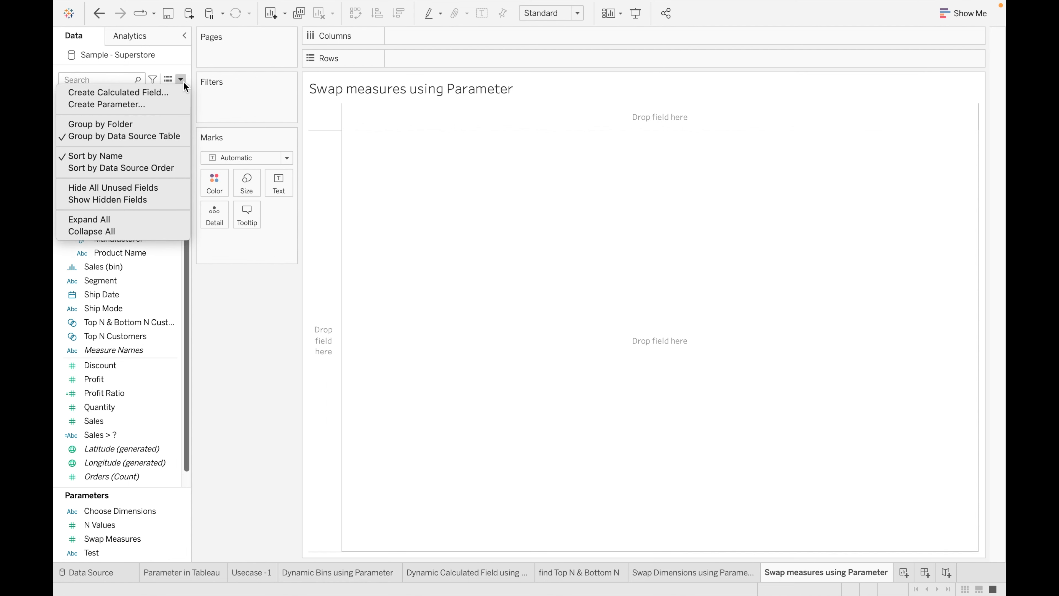
{"action": "left_click", "coordinate": [158, 88]}
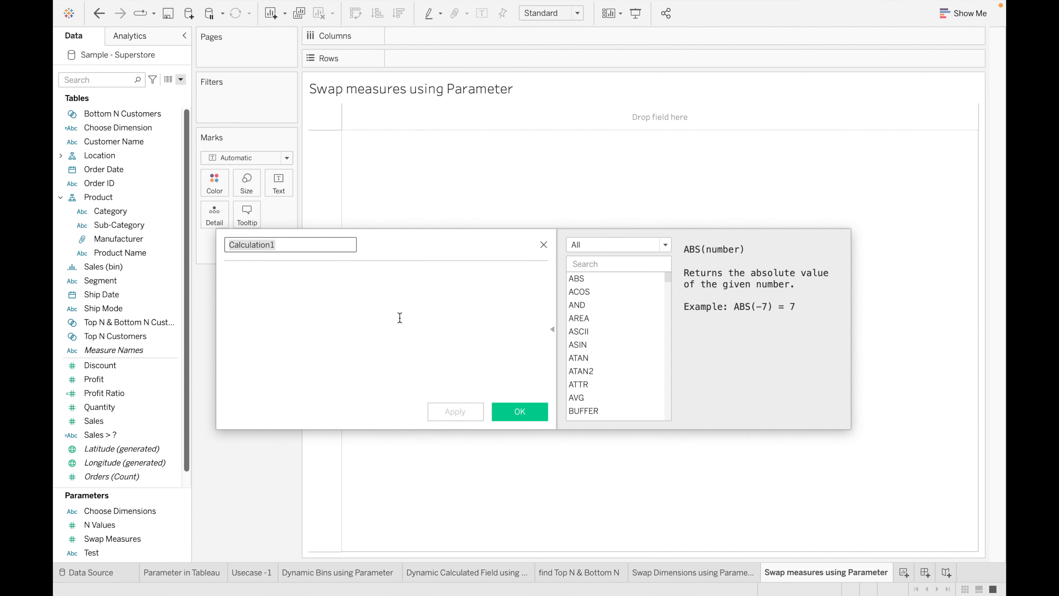
{"action": "key", "text": "BackSpace"}
{"action": "type", "text": "M"}
{"action": "key", "text": "BackSpace"}
{"action": "type", "text": "Cho"}
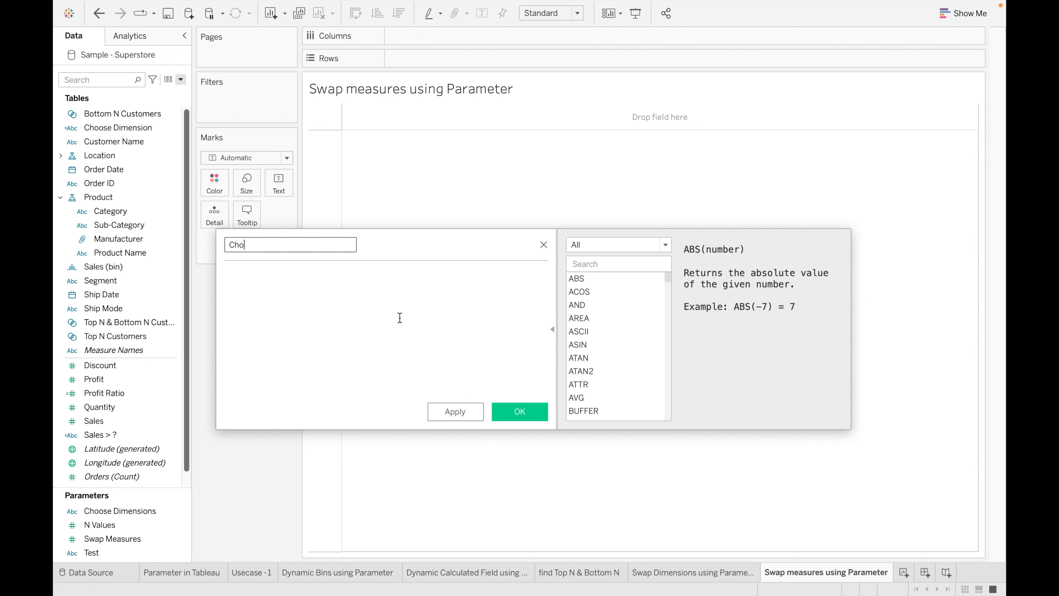
{"action": "type", "text": "ose Measures"}
Begin the formula with a CASE statement on the Swap Measures parameter
{"action": "left_click", "coordinate": [267, 271]}
{"action": "type", "text": "CAS"}
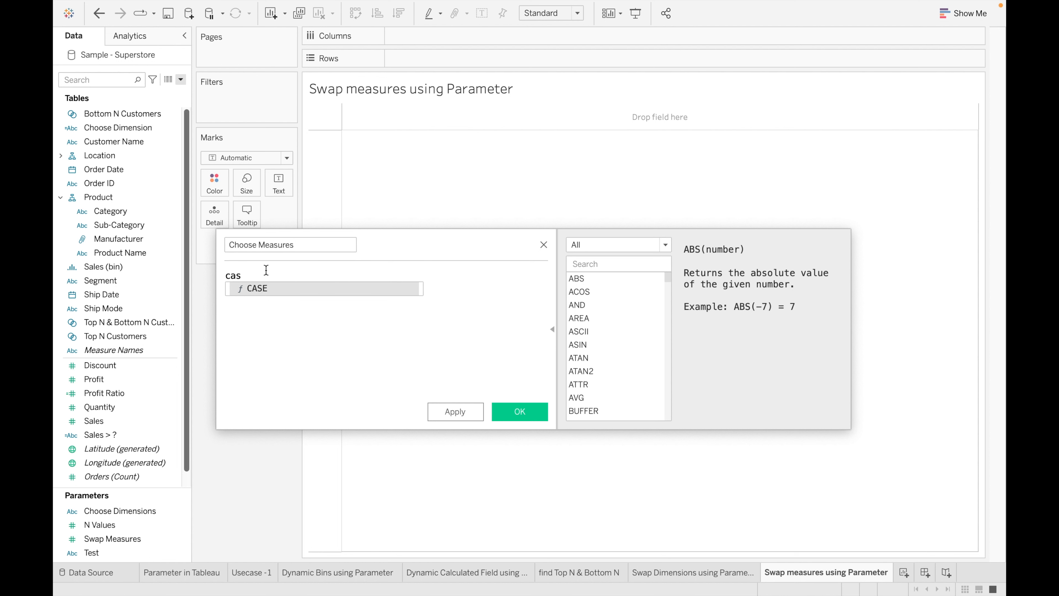
{"action": "left_click", "coordinate": [264, 284]}
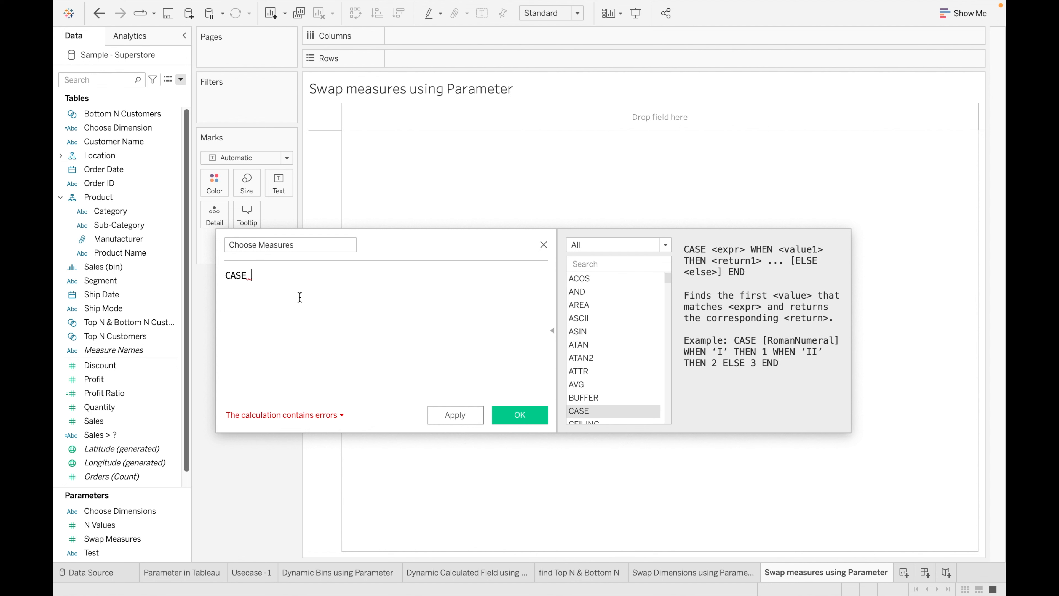
{"action": "type", "text": "swa"}
{"action": "left_click", "coordinate": [344, 291]}
{"action": "key", "text": "Return"}
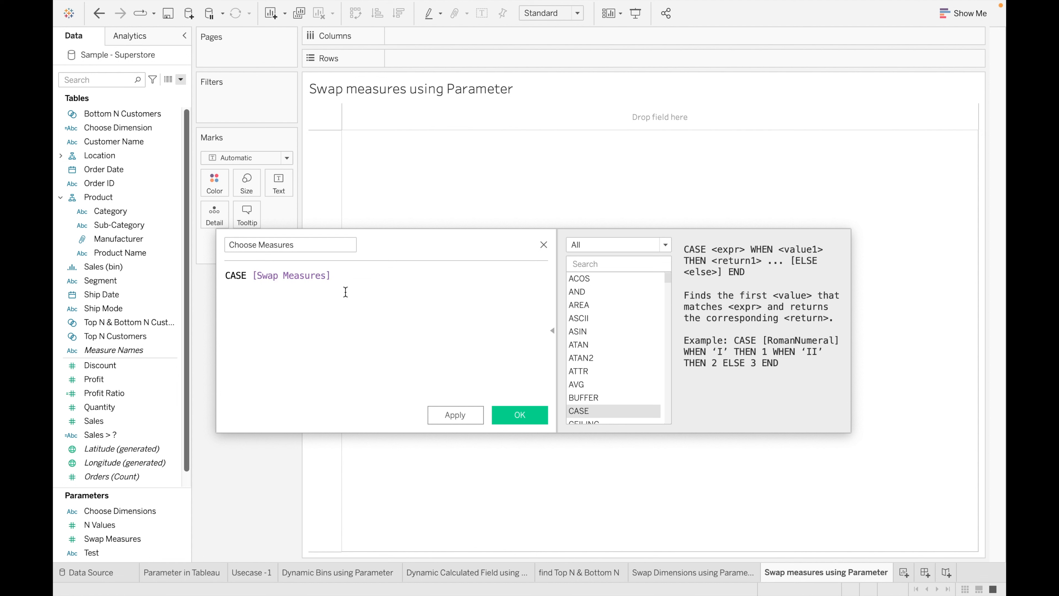
Add the formula line WHEN 1 THEN SUM([Sales])
{"action": "type", "text": "whe"}
{"action": "key", "text": "Return"}
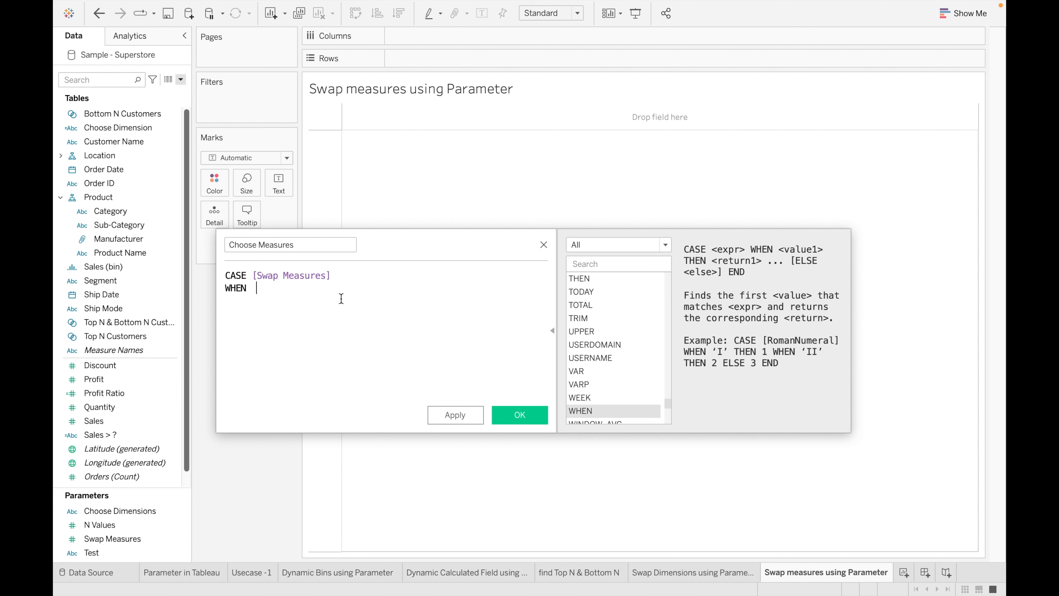
{"action": "type", "text": "1 the"}
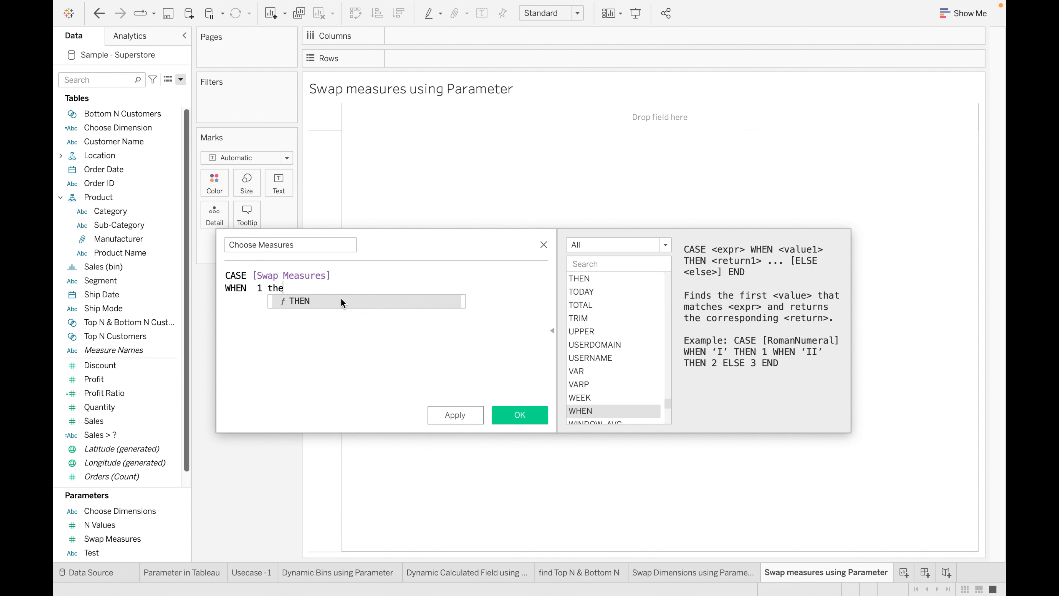
{"action": "left_click", "coordinate": [341, 300]}
{"action": "type", "text": "sum"}
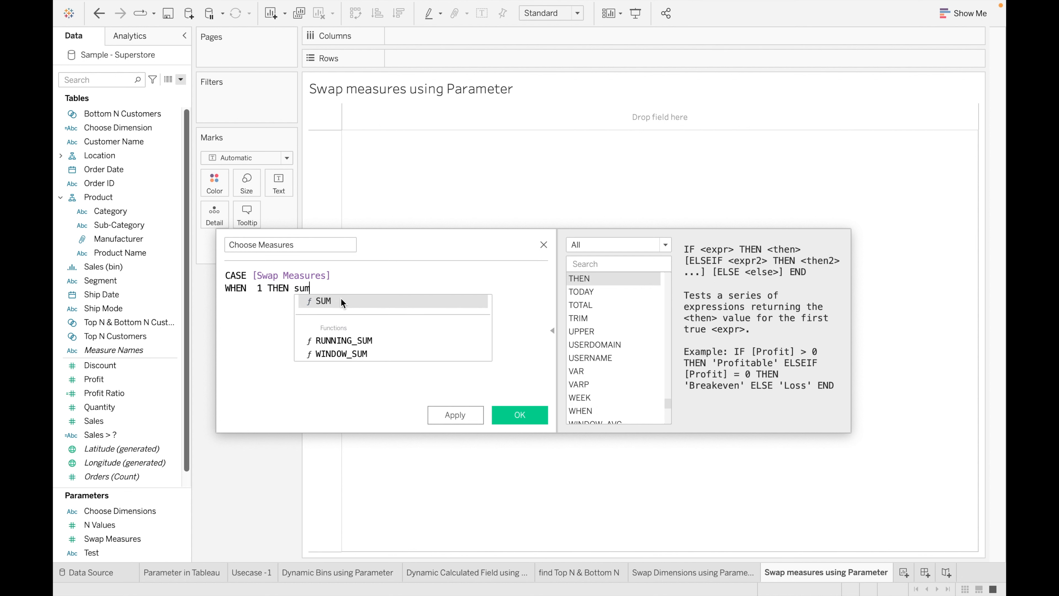
{"action": "left_click", "coordinate": [341, 299]}
{"action": "type", "text": "sales"}
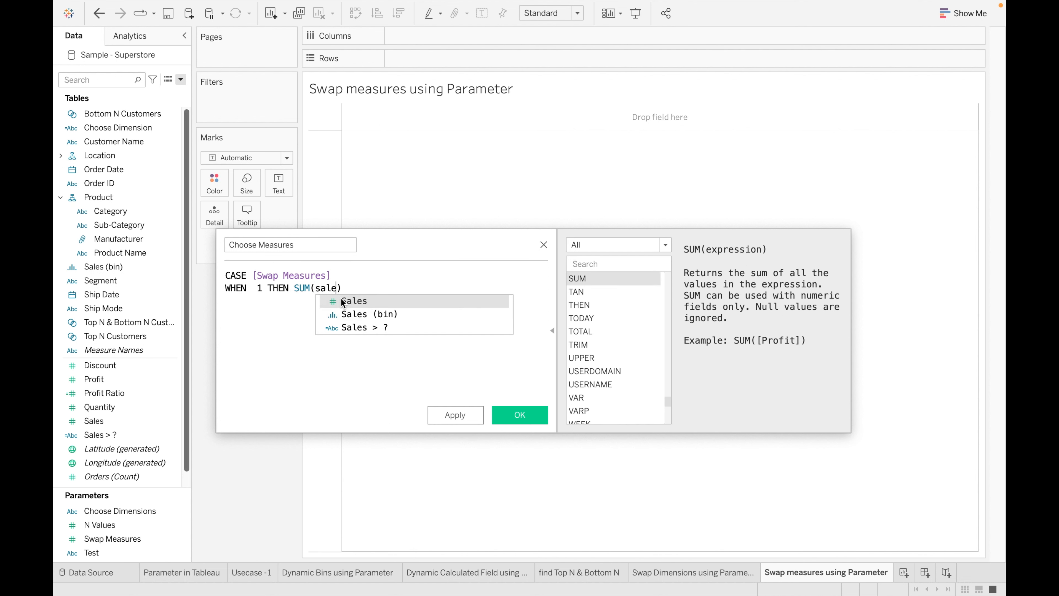
{"action": "left_click", "coordinate": [342, 301]}
{"action": "key", "text": "Return"}
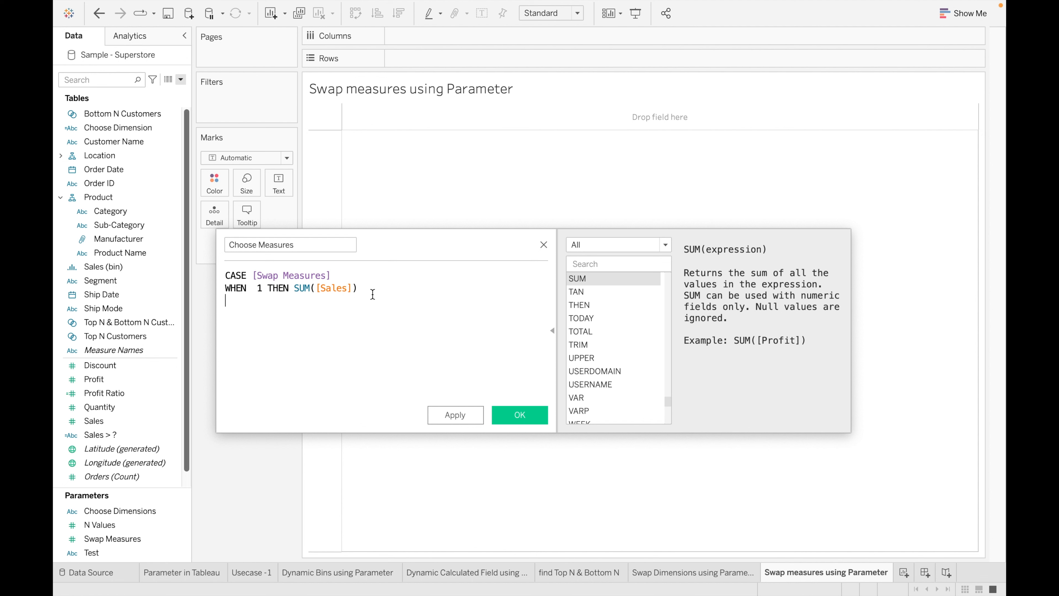
Add the formula line WHEN 2 THEN SUM([Profit])
{"action": "type", "text": "whe"}
{"action": "left_click", "coordinate": [357, 315]}
{"action": "type", "text": "2 t"}
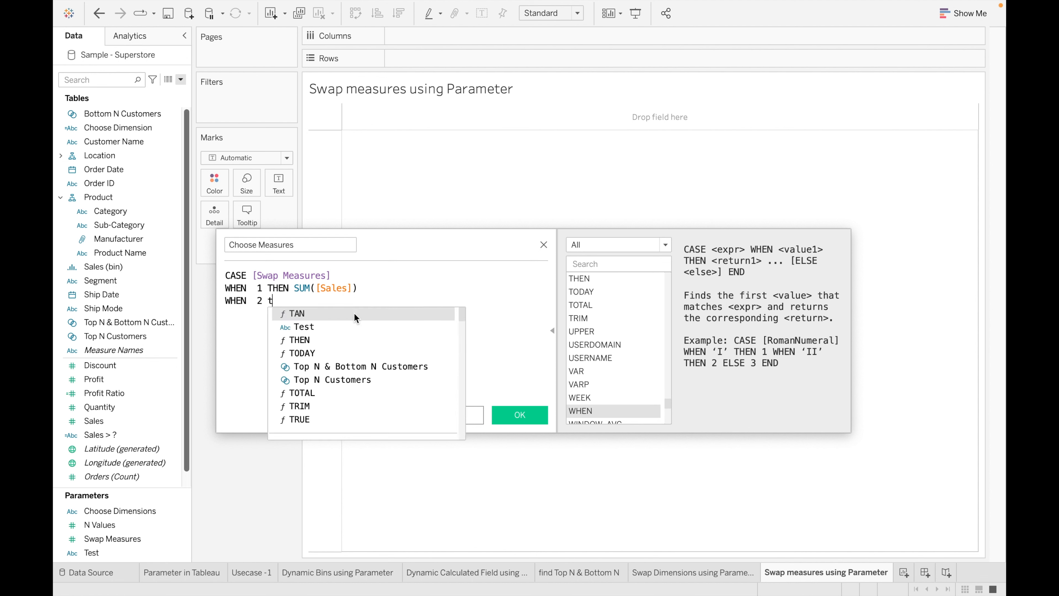
{"action": "type", "text": "he"}
{"action": "left_click", "coordinate": [335, 313]}
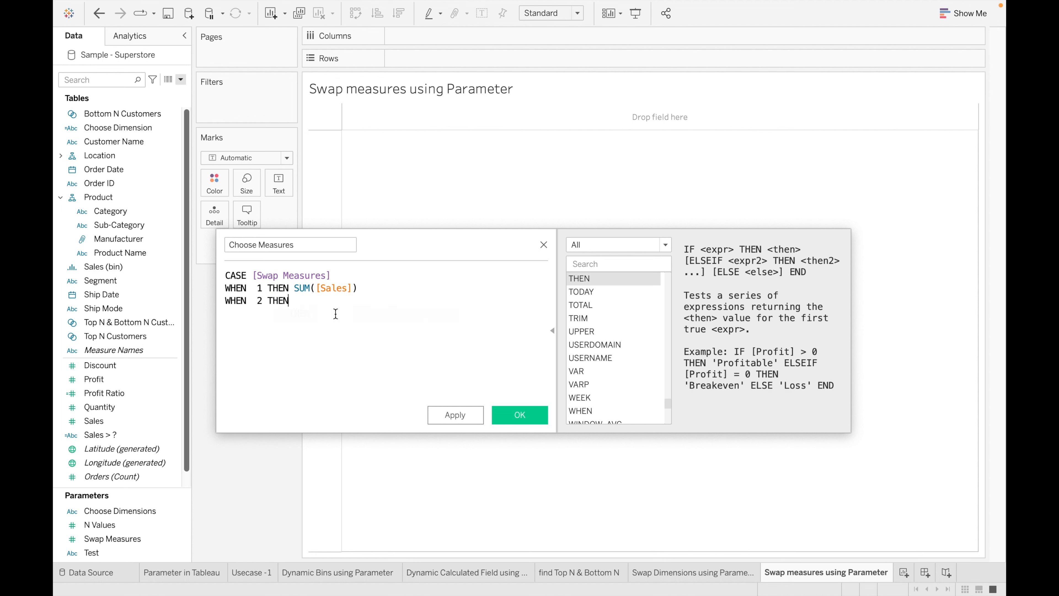
{"action": "type", "text": "su"}
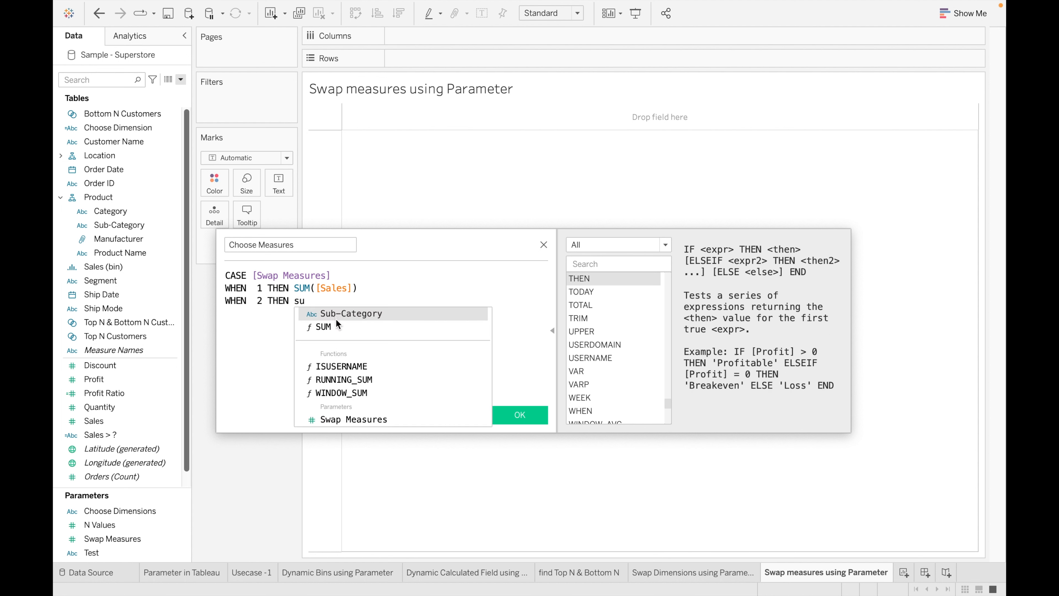
{"action": "left_click", "coordinate": [337, 326]}
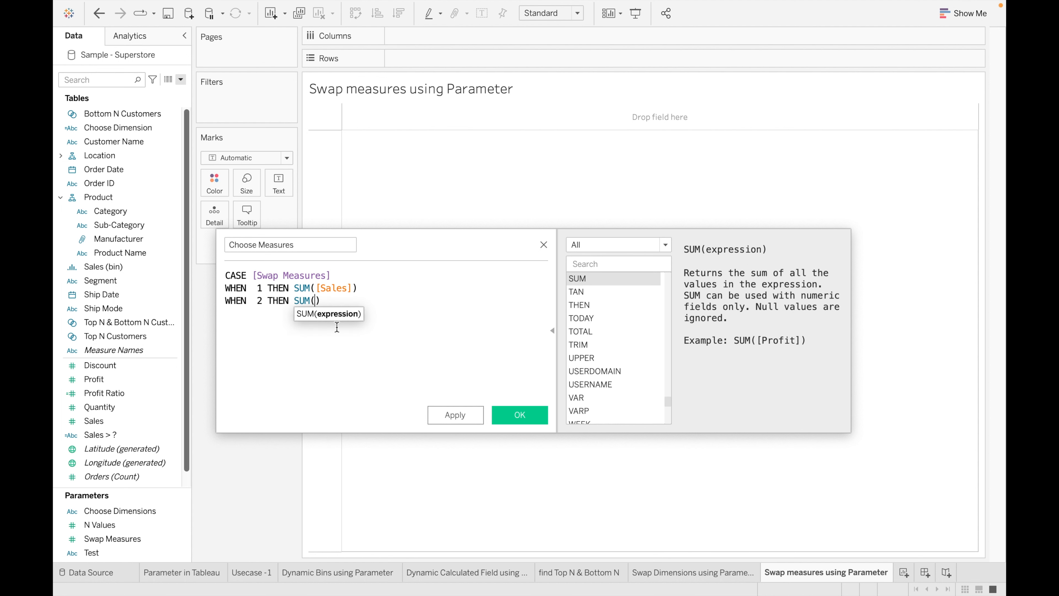
{"action": "type", "text": "pro"}
{"action": "left_click", "coordinate": [352, 326]}
{"action": "key", "text": "Return"}
Close the CASE statement with END and save the Choose Measures calculated field
{"action": "type", "text": "end"}
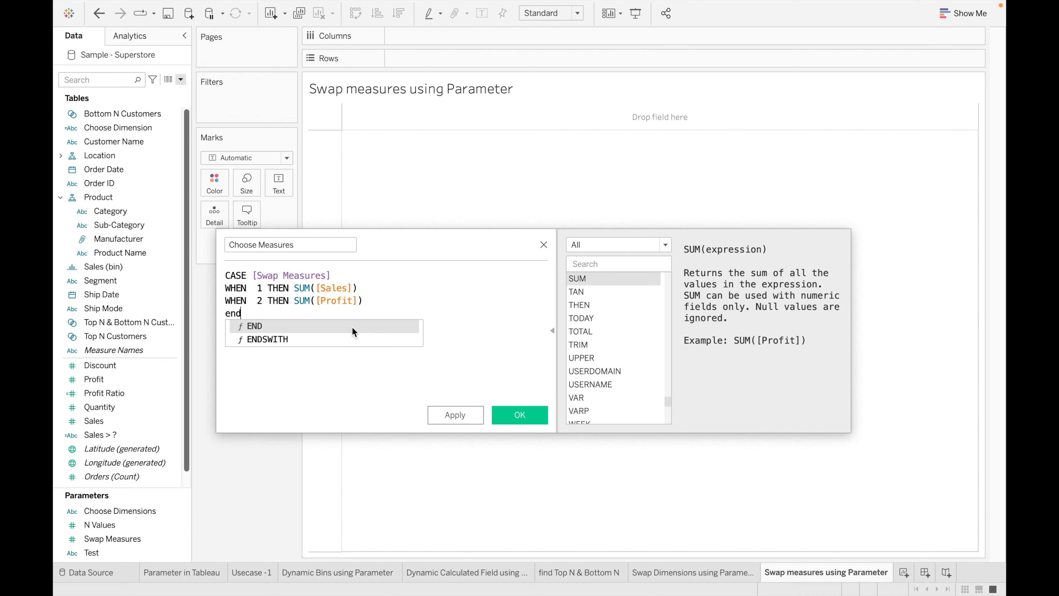
{"action": "left_click", "coordinate": [348, 327]}
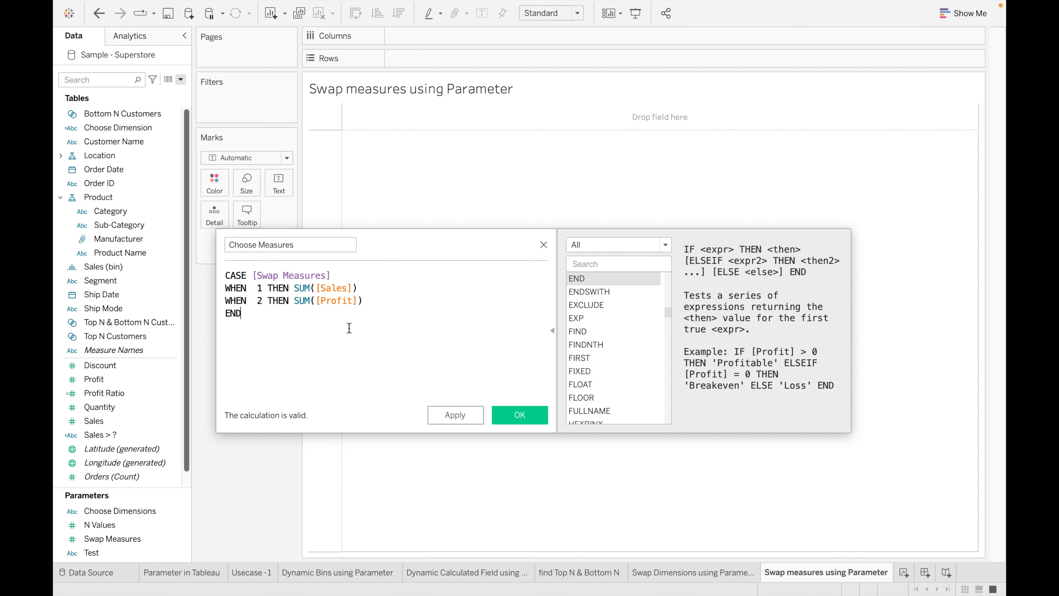
{"action": "left_click", "coordinate": [519, 415]}
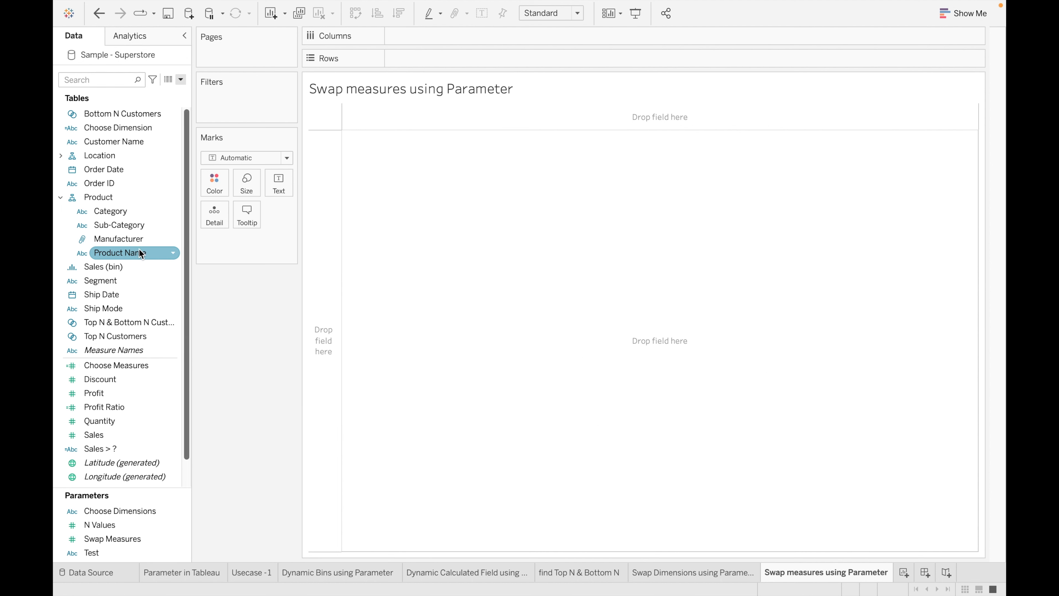
Build a bar chart with Sub-Category in rows and Choose Measures in columns, and show the Swap Measures parameter control
{"action": "double_click", "coordinate": [141, 225]}
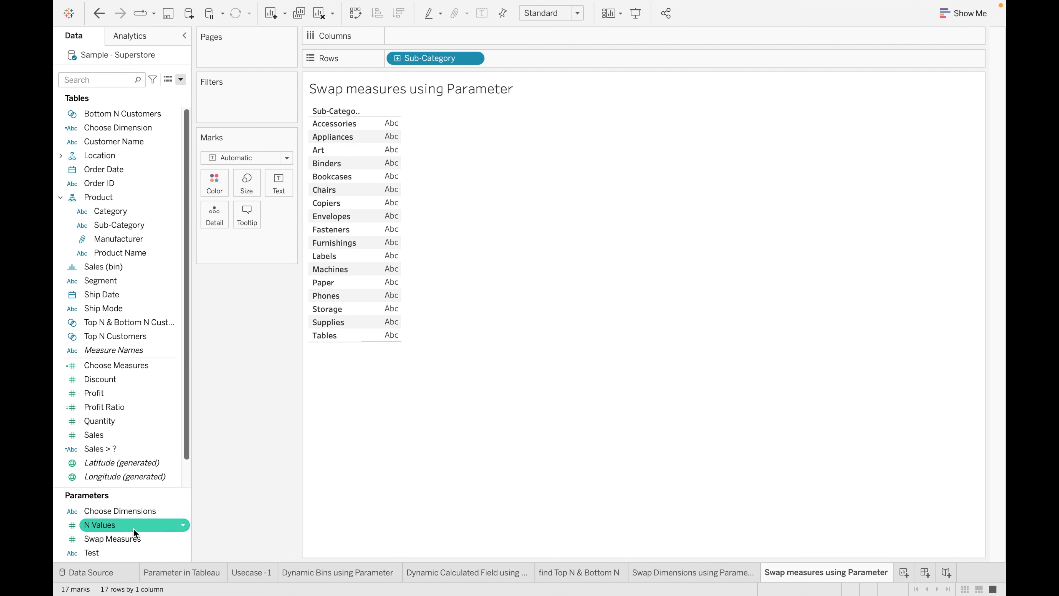
{"action": "left_click_drag", "start_coordinate": [141, 368], "coordinate": [453, 39]}
{"action": "left_click", "coordinate": [184, 540]}
{"action": "left_click", "coordinate": [184, 541]}
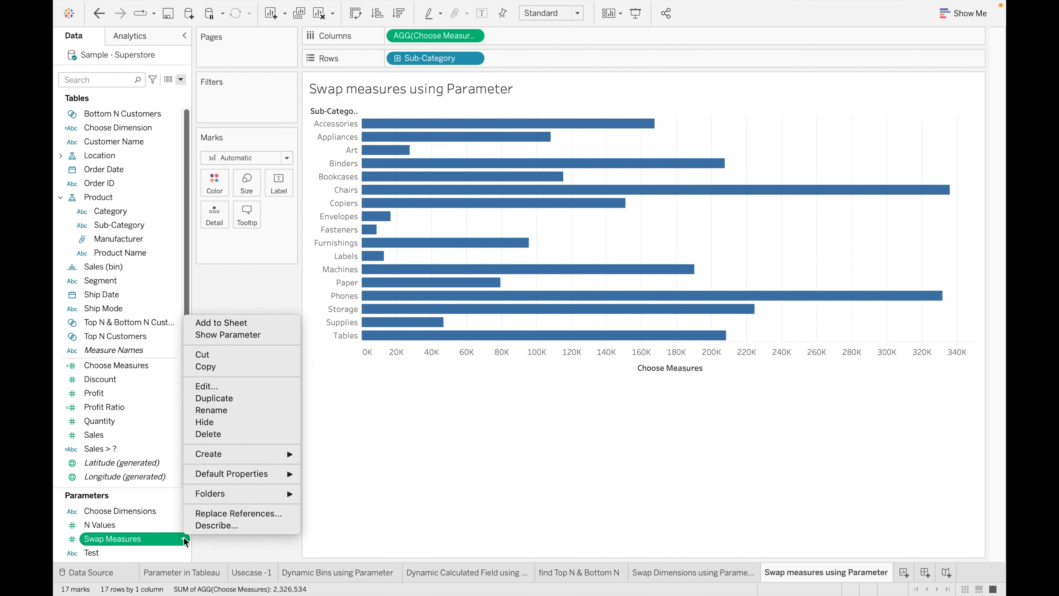
{"action": "left_click", "coordinate": [229, 334]}
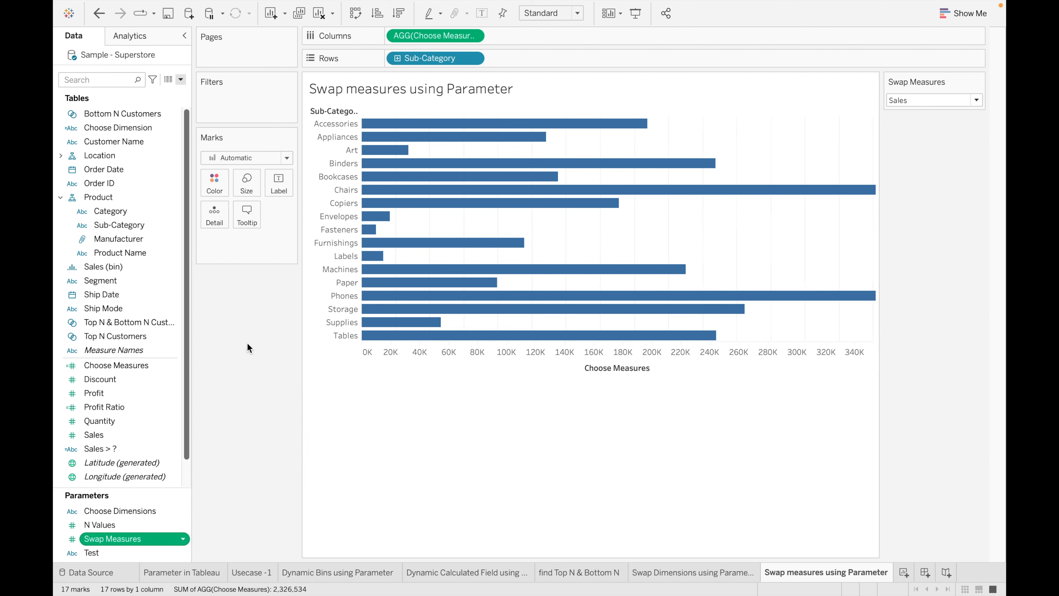
Sort the sub-category bars in descending order and show their mark labels
{"action": "left_click", "coordinate": [399, 13]}
{"action": "left_click", "coordinate": [279, 190]}
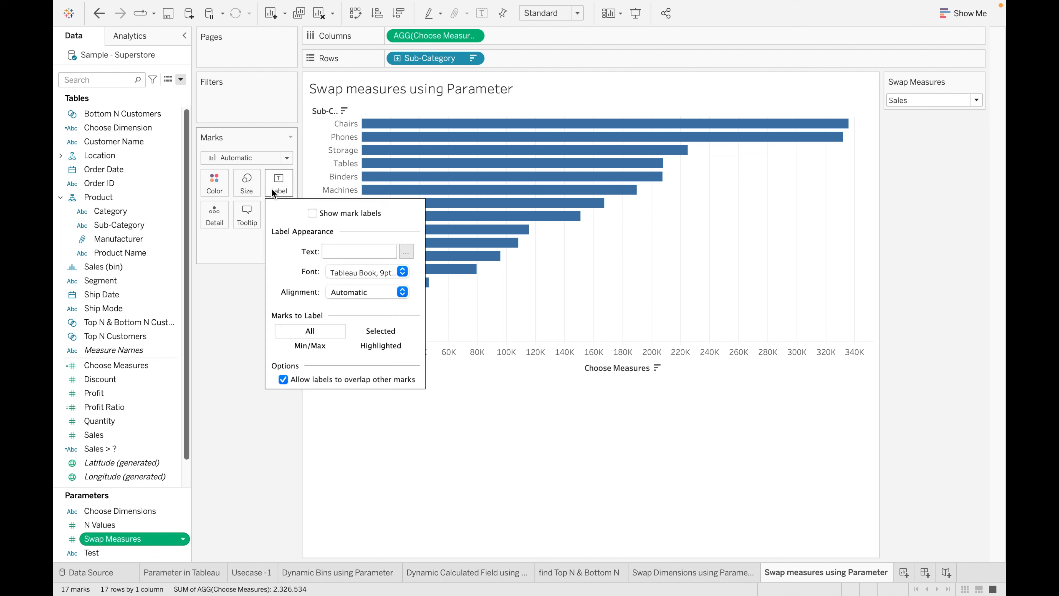
{"action": "left_click", "coordinate": [312, 213]}
{"action": "left_click", "coordinate": [217, 290]}
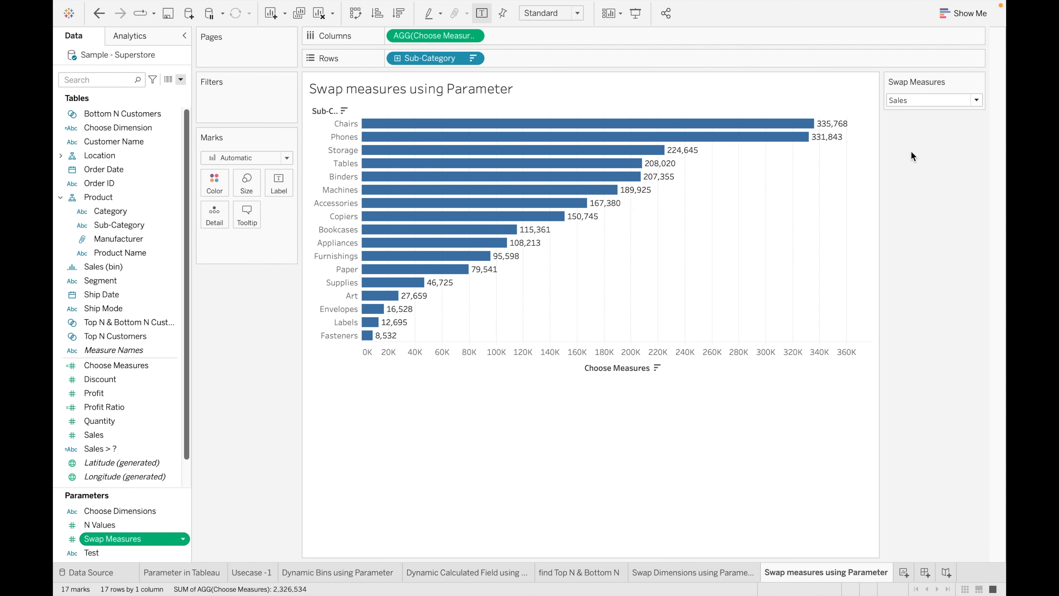
Test the measure swap by setting the Swap Measures parameter to Profit, and switch to the Use-case slide in the presentation
{"action": "left_click", "coordinate": [977, 100]}
{"action": "left_click", "coordinate": [952, 130]}
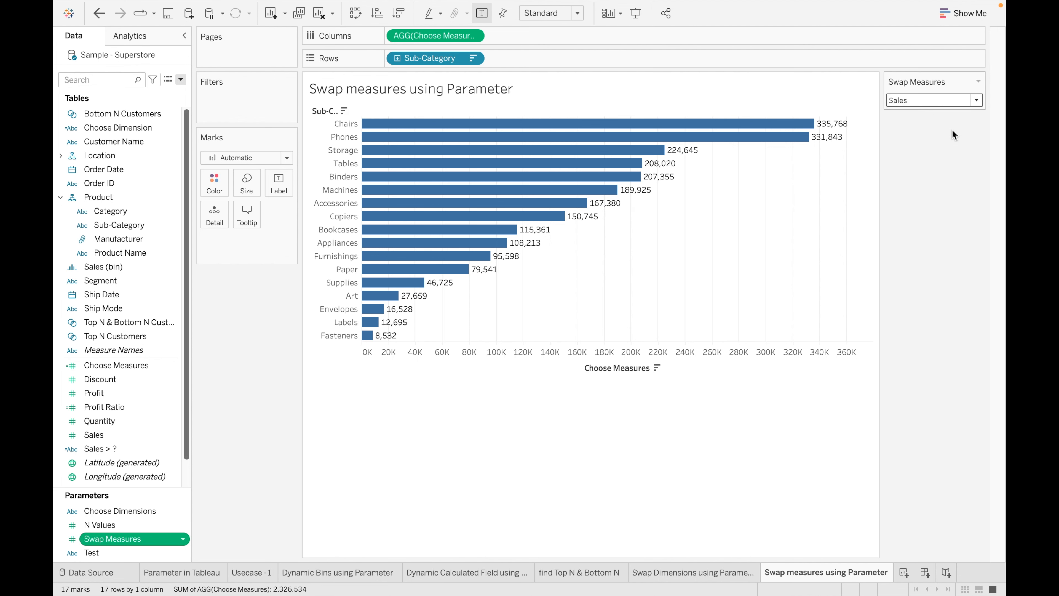
{"action": "left_click", "coordinate": [976, 100]}
{"action": "left_click", "coordinate": [949, 124]}
{"action": "mouse_move", "coordinate": [551, 271]}
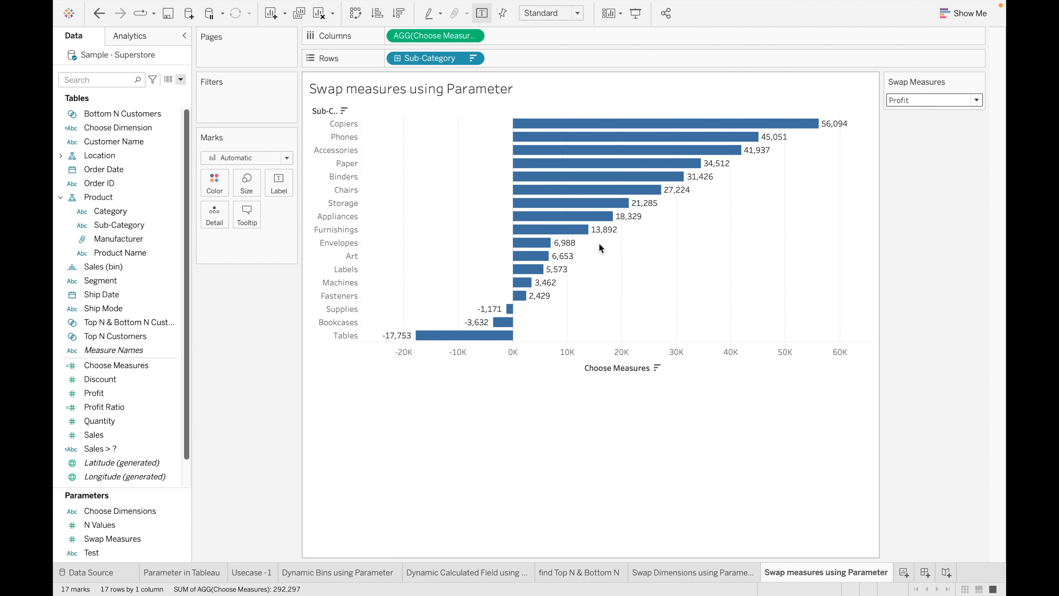
{"action": "mouse_move", "coordinate": [589, 204]}
{"action": "key", "text": "ctrl+Right"}
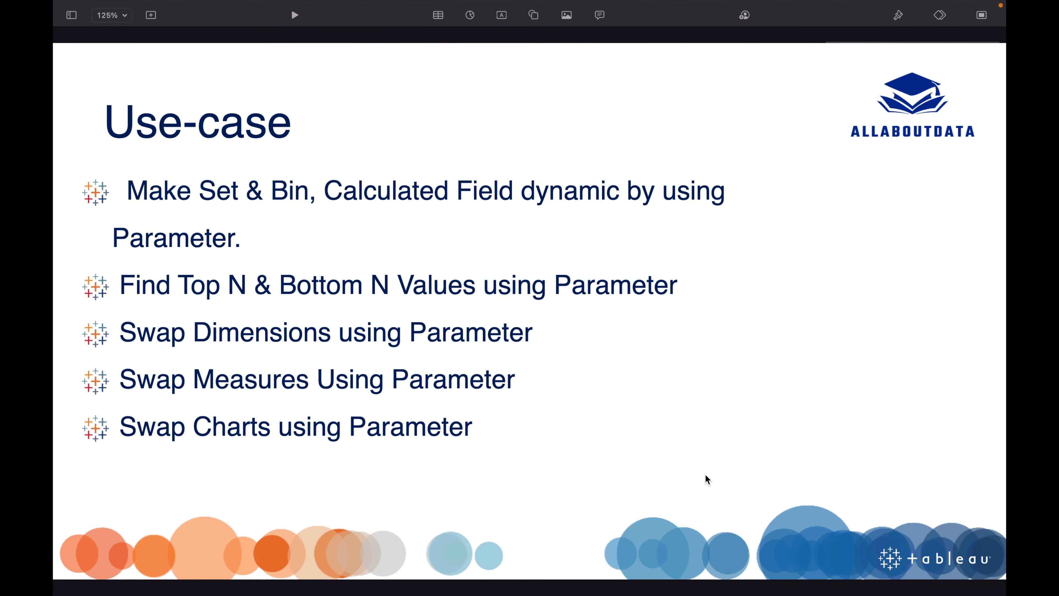
Switch back to Tableau and rename Sheet 8 as "Swap charts using Parameter"
{"action": "key", "text": "ctrl+Left"}
{"action": "left_click", "coordinate": [903, 573]}
{"action": "double_click", "coordinate": [907, 573]}
{"action": "key", "text": "BackSpace"}
{"action": "type", "text": "Swap charts using Parameter"}
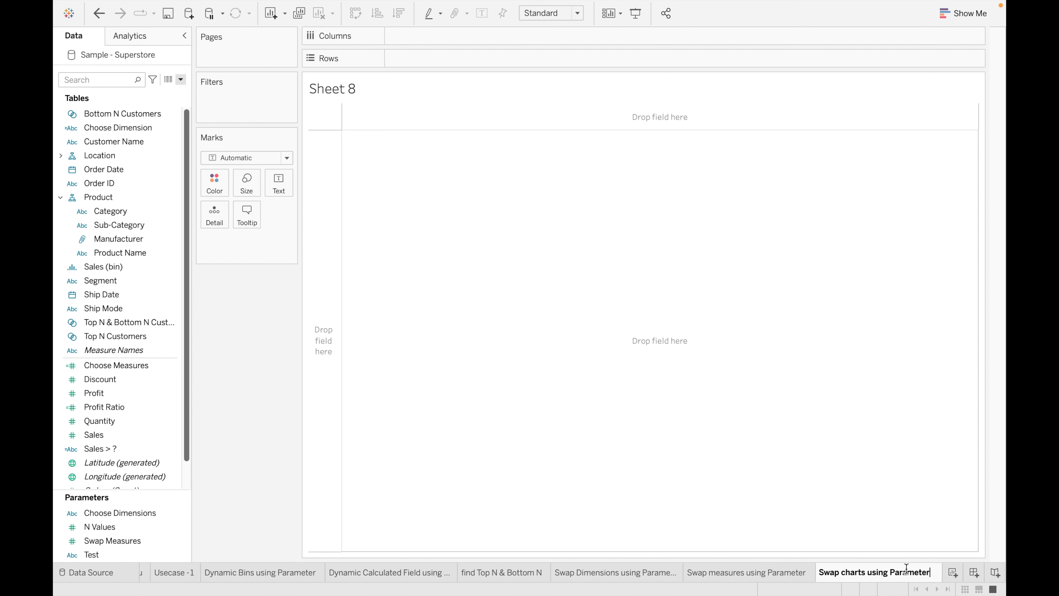
{"action": "left_click", "coordinate": [614, 434]}
{"action": "left_click", "coordinate": [253, 335]}
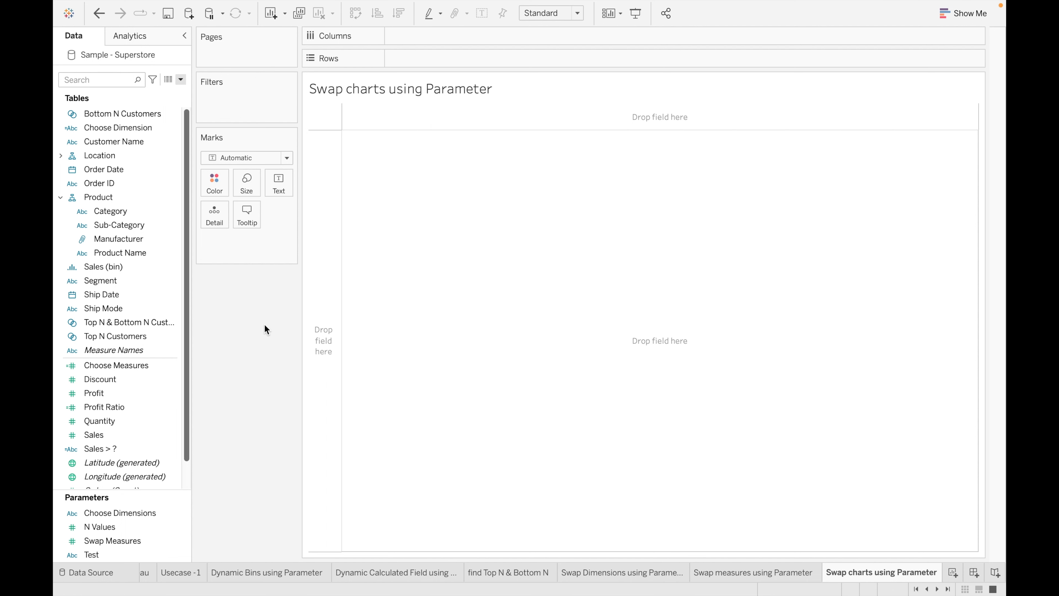
Build a bar chart with Customer Name in rows and the sum of Sales in columns
{"action": "left_click", "coordinate": [146, 142]}
{"action": "double_click", "coordinate": [145, 141]}
{"action": "left_click", "coordinate": [118, 437]}
{"action": "left_click_drag", "start_coordinate": [118, 437], "coordinate": [456, 40]}
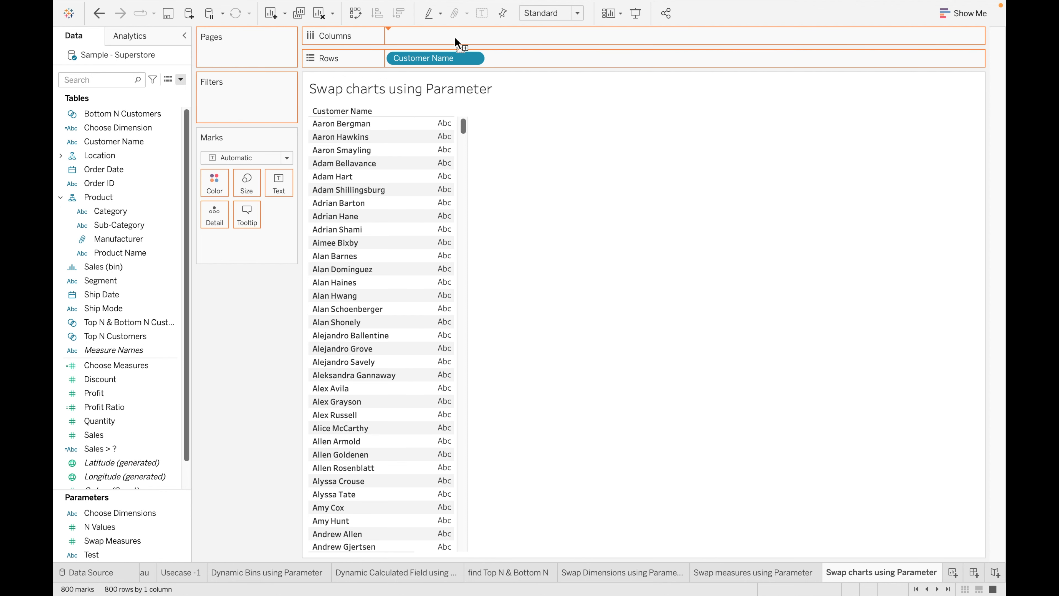
Sort the customer bars in descending order of Sales and show their mark labels
{"action": "left_click", "coordinate": [399, 13]}
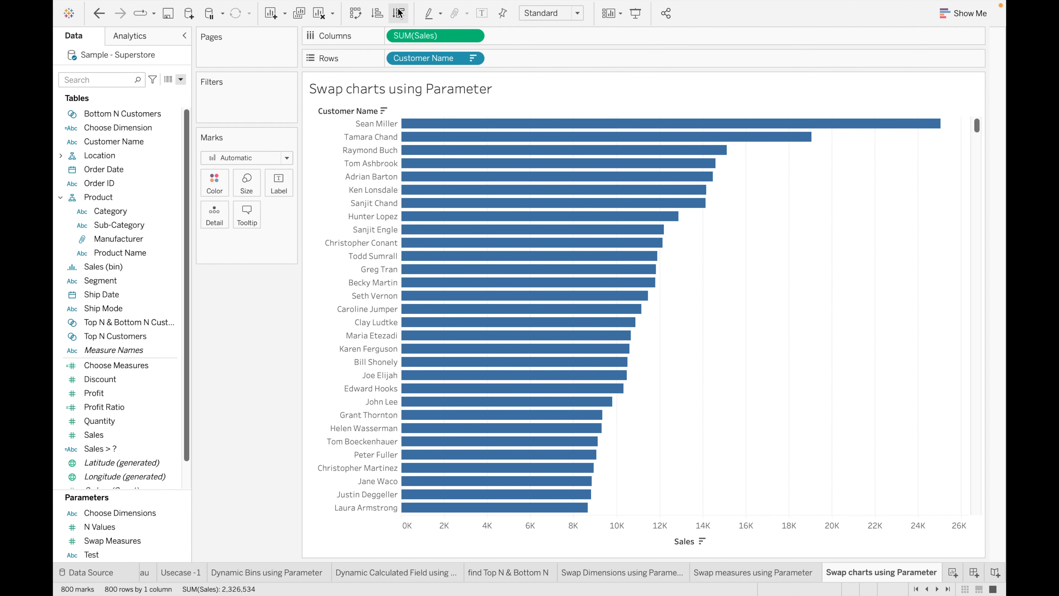
{"action": "left_click", "coordinate": [279, 186]}
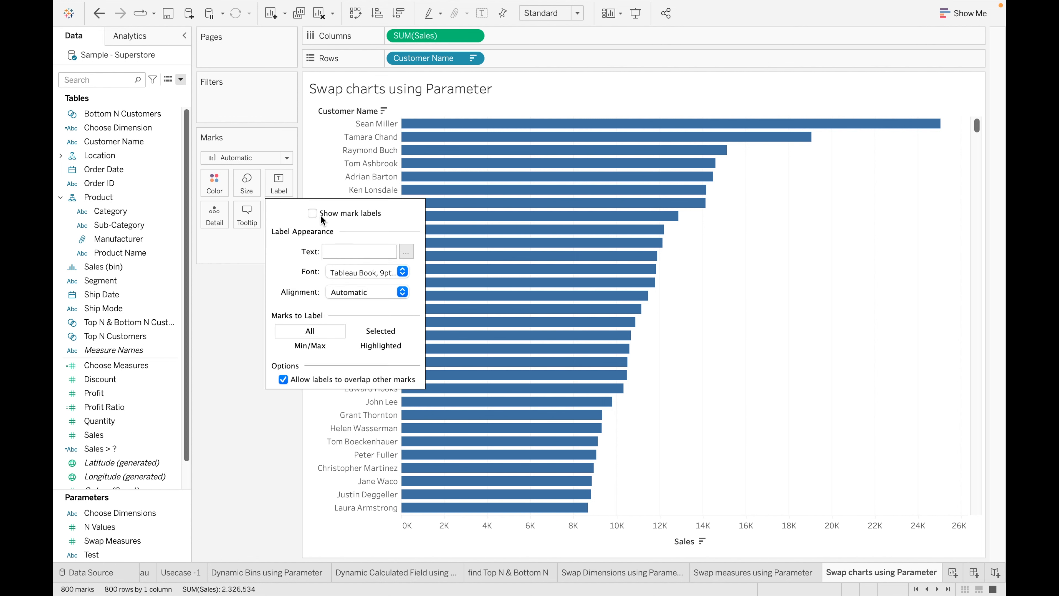
{"action": "left_click", "coordinate": [312, 214]}
{"action": "left_click", "coordinate": [221, 319]}
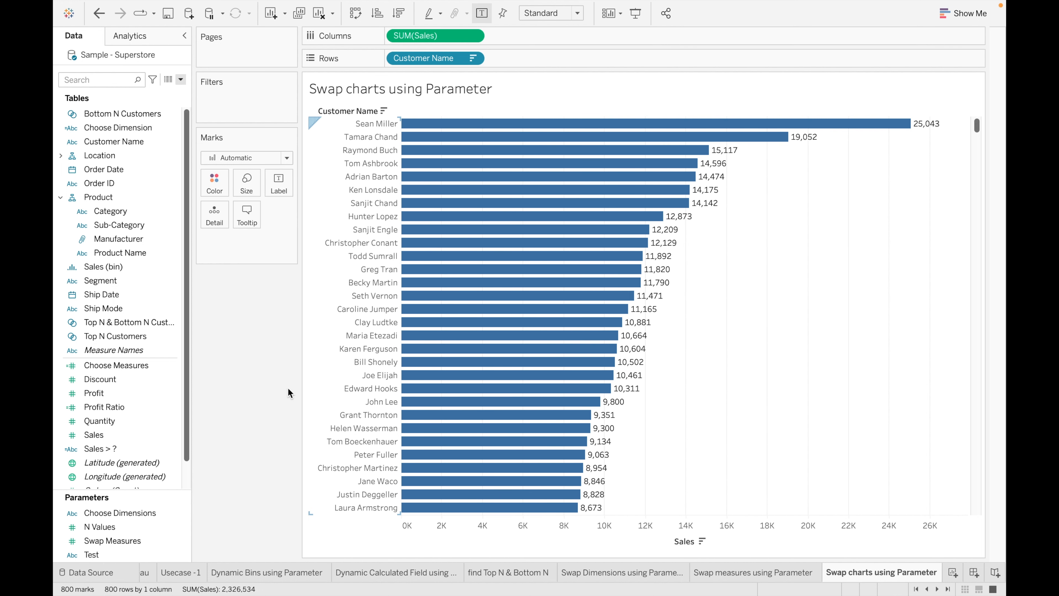
On the new Sheet 9, build a line chart of Profit by continuous year of Order Date
{"action": "scroll", "coordinate": [819, 572], "scroll_direction": "down", "scroll_amount": 1}
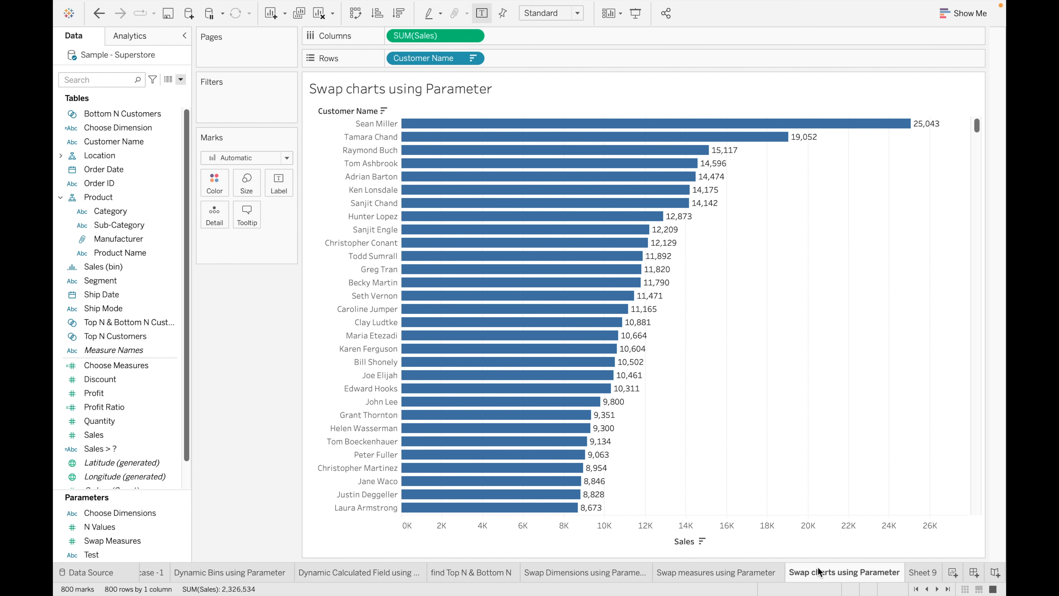
{"action": "left_click", "coordinate": [925, 573]}
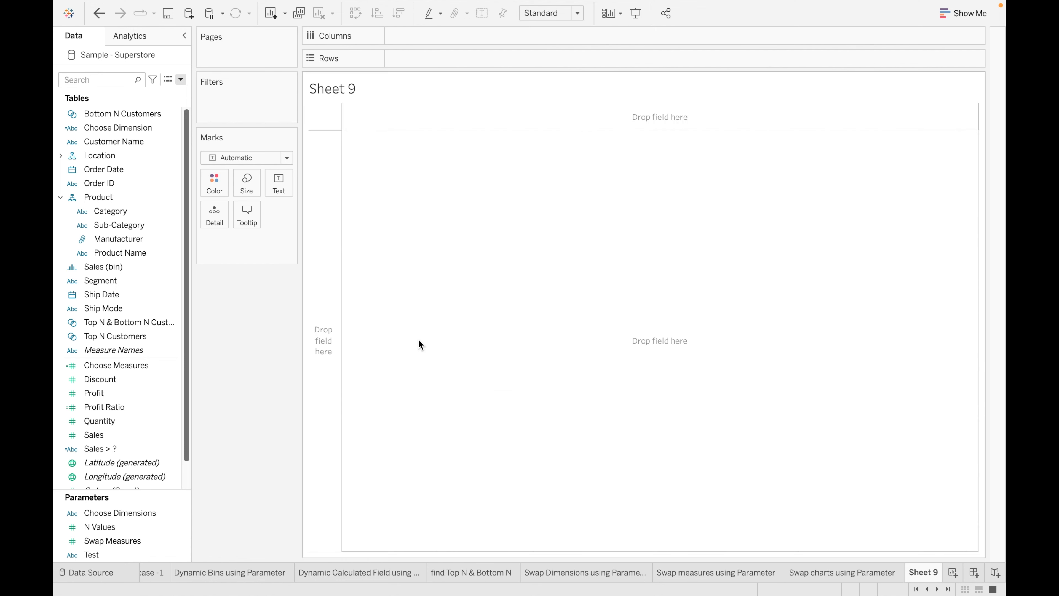
{"action": "left_click_drag", "start_coordinate": [123, 170], "coordinate": [447, 42]}
{"action": "left_click", "coordinate": [474, 37]}
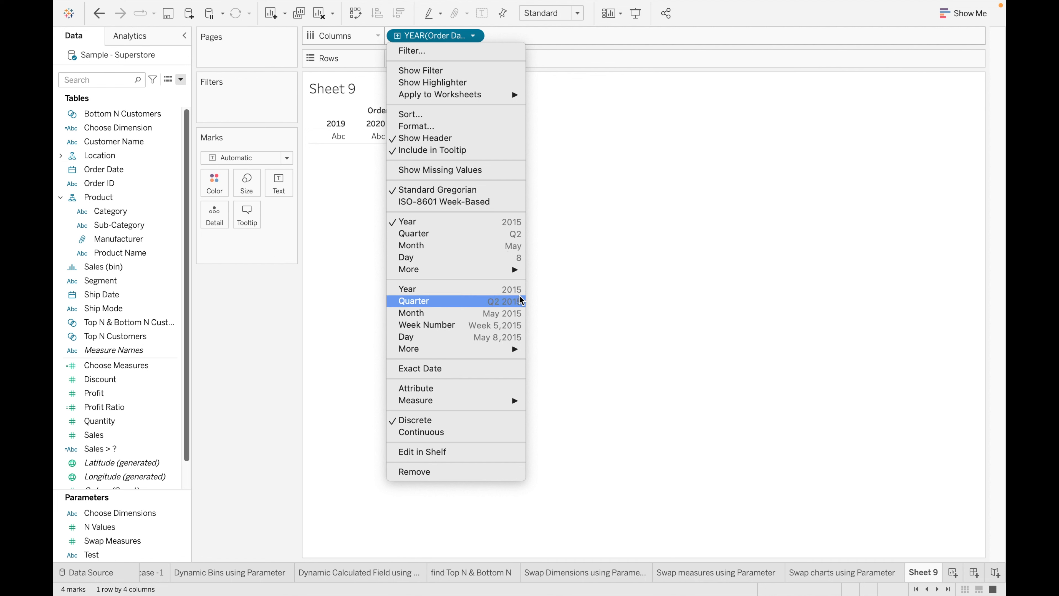
{"action": "left_click", "coordinate": [485, 289]}
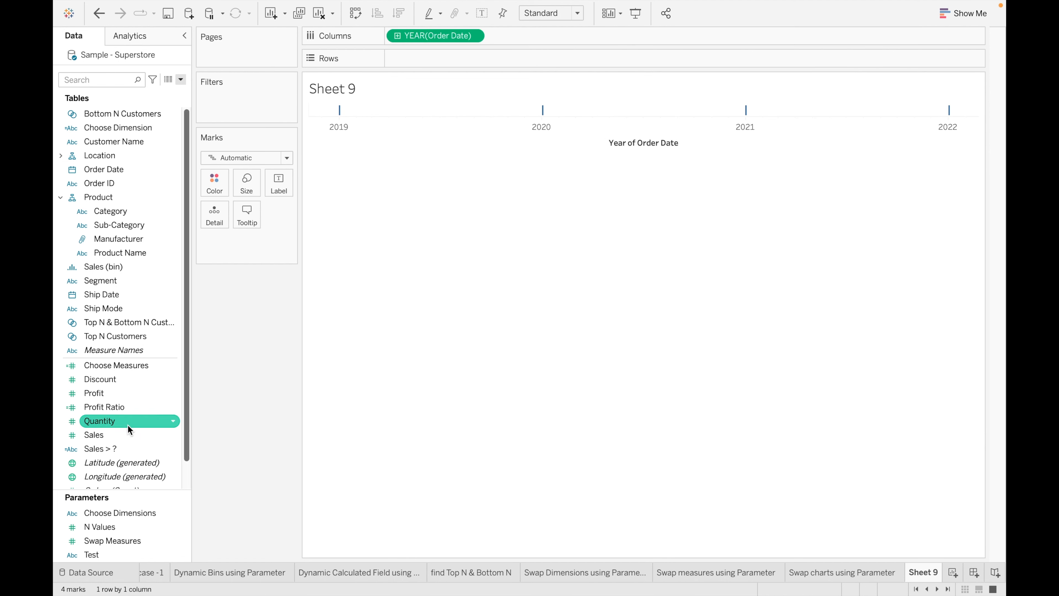
{"action": "double_click", "coordinate": [125, 394]}
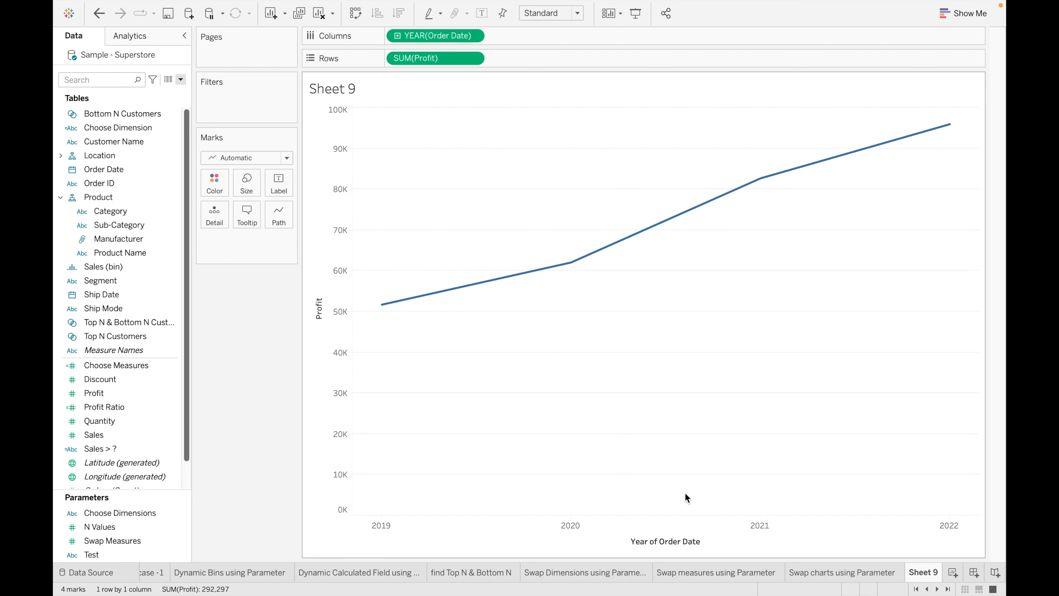
Rename Sheet 9 as "Line Chart"
{"action": "double_click", "coordinate": [926, 573]}
{"action": "type", "text": "Bar"}
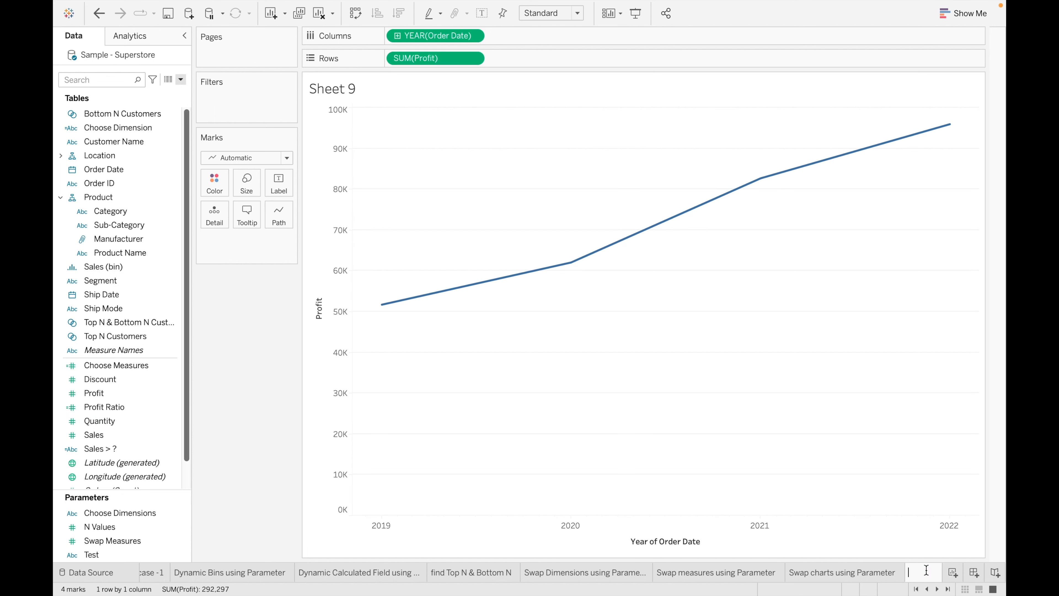
{"action": "key", "text": "BackSpace"}
{"action": "key", "text": "BackSpace"}
{"action": "type", "text": "Line Char"}
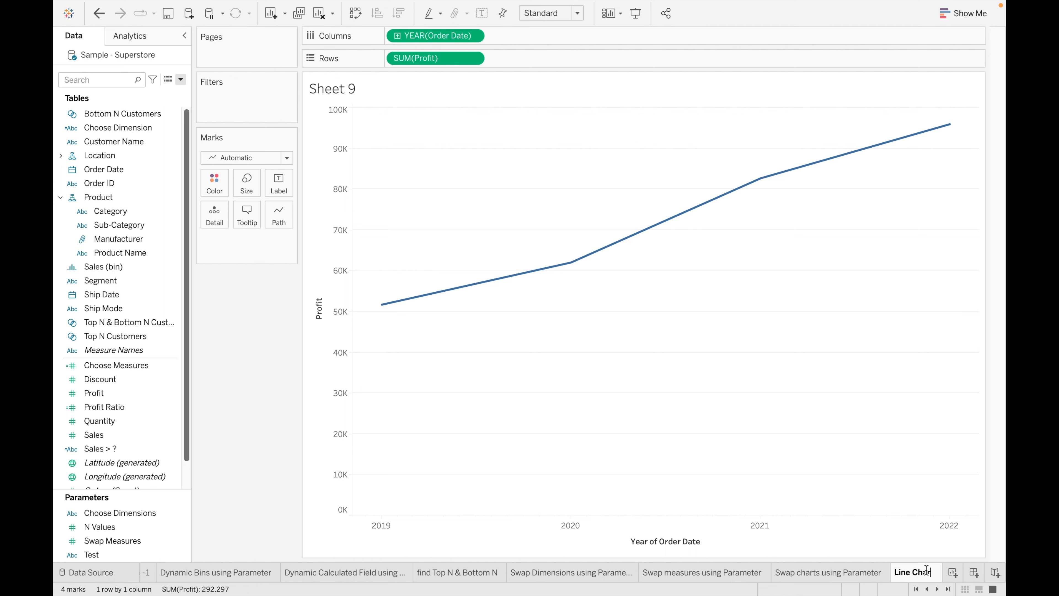
{"action": "type", "text": "t"}
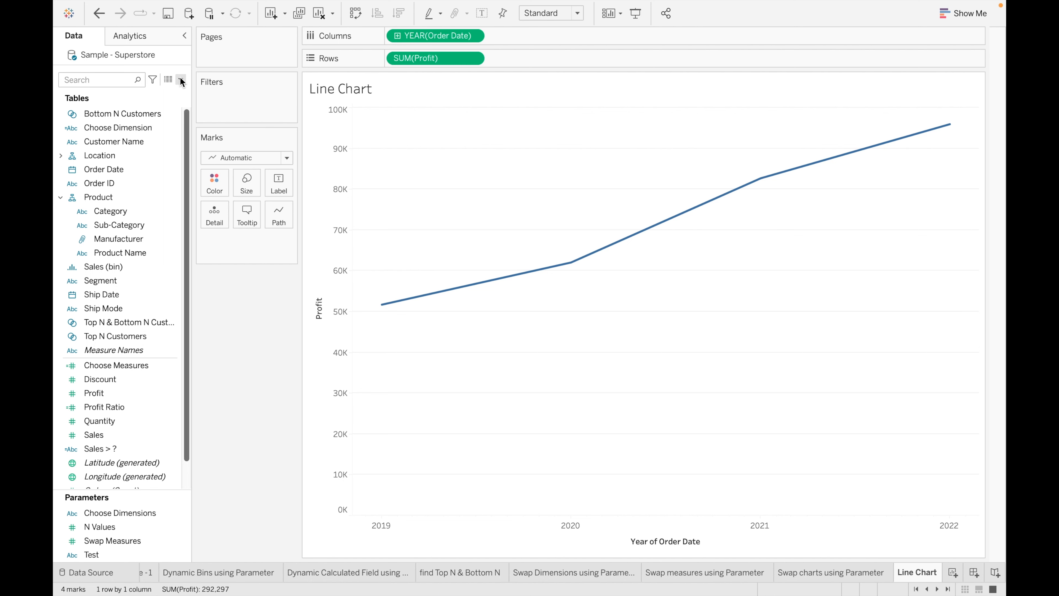
{"action": "key", "text": "Return"}
Start a new parameter named Swap Charts with the String data type
{"action": "left_click", "coordinate": [180, 80]}
{"action": "left_click", "coordinate": [157, 104]}
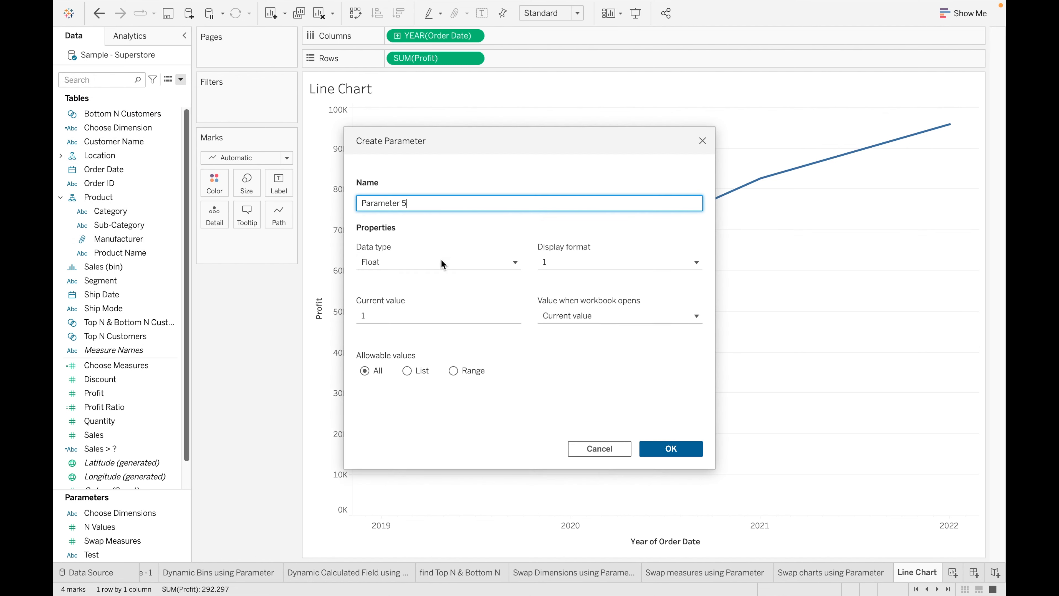
{"action": "key", "text": "BackSpace"}
{"action": "key", "text": "BackSpace"}
{"action": "key", "text": "BackSpace"}
{"action": "key", "text": "BackSpace"}
{"action": "key", "text": "BackSpace"}
{"action": "key", "text": "BackSpace"}
{"action": "key", "text": "BackSpace"}
{"action": "key", "text": "BackSpace"}
{"action": "key", "text": "BackSpace"}
{"action": "key", "text": "BackSpace"}
{"action": "key", "text": "BackSpace"}
{"action": "type", "text": "Swa"}
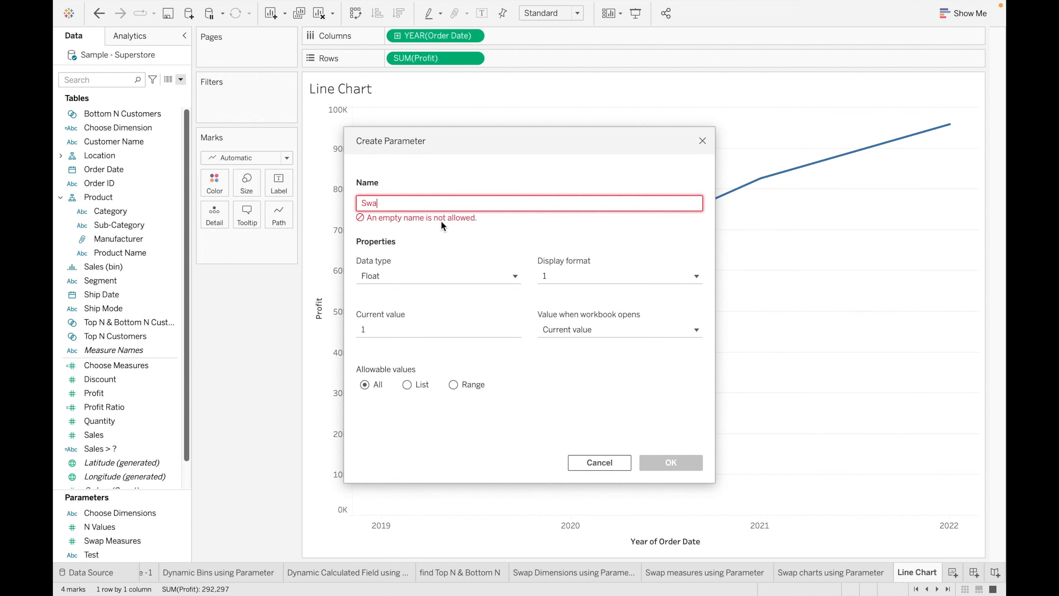
{"action": "type", "text": "p Charts"}
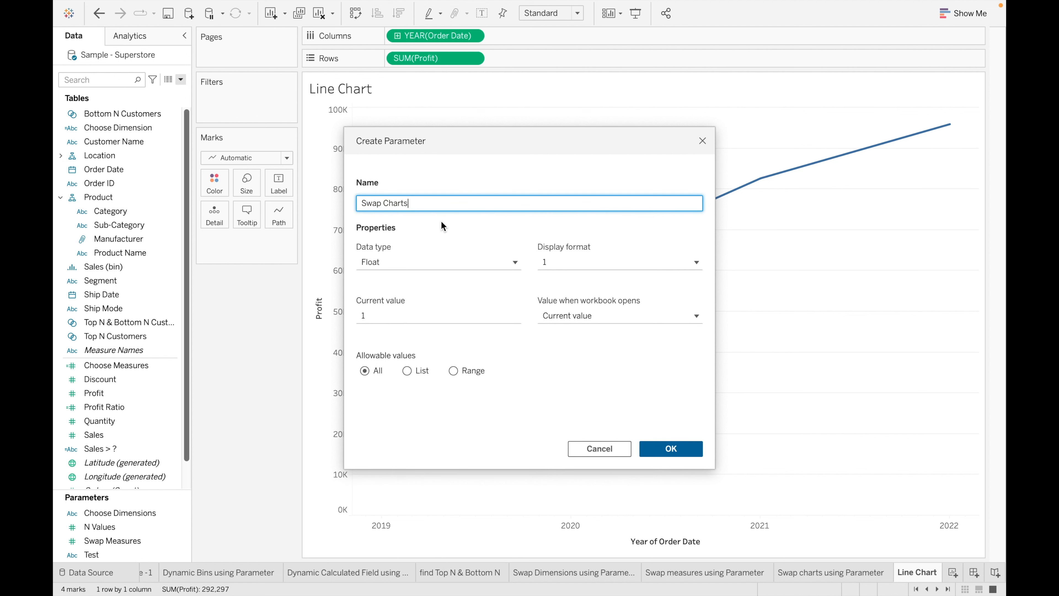
{"action": "left_click", "coordinate": [427, 263]}
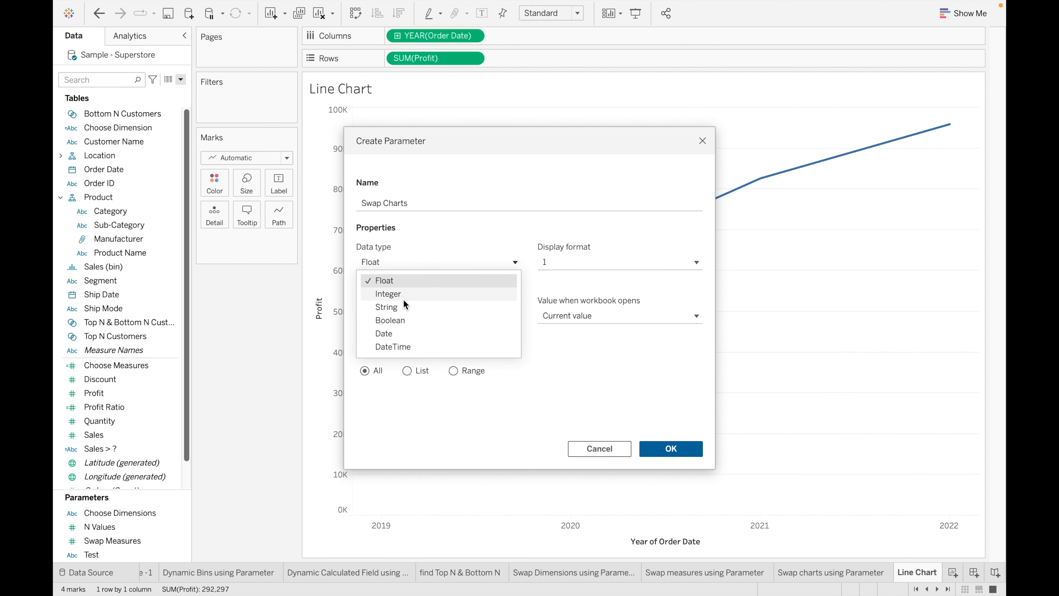
{"action": "left_click", "coordinate": [403, 309]}
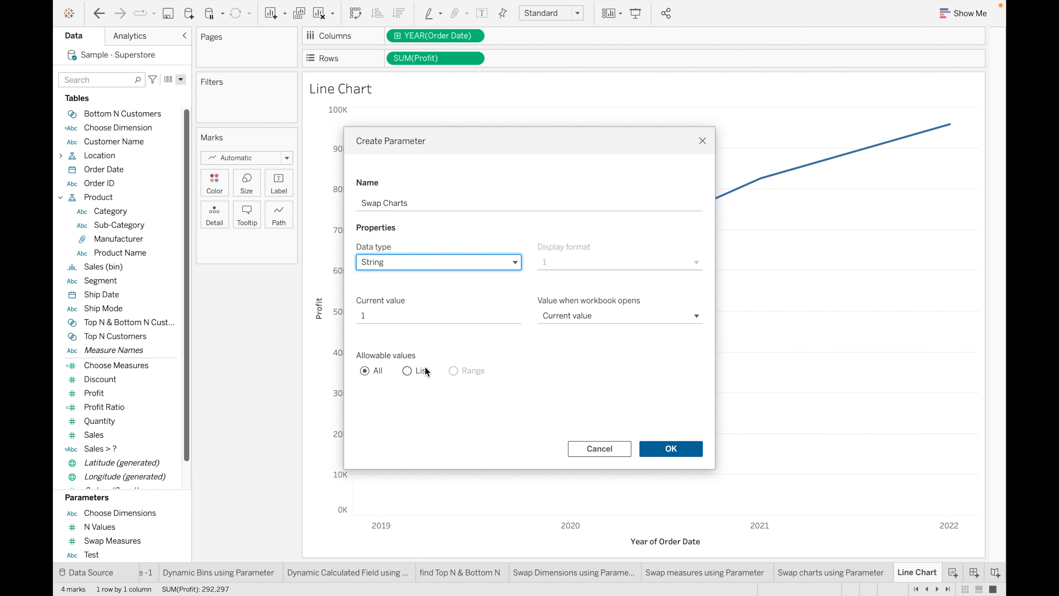
Restrict the Swap Charts parameter to a list with the values Bar and Line, and save it
{"action": "left_click", "coordinate": [407, 371]}
{"action": "left_click", "coordinate": [396, 414]}
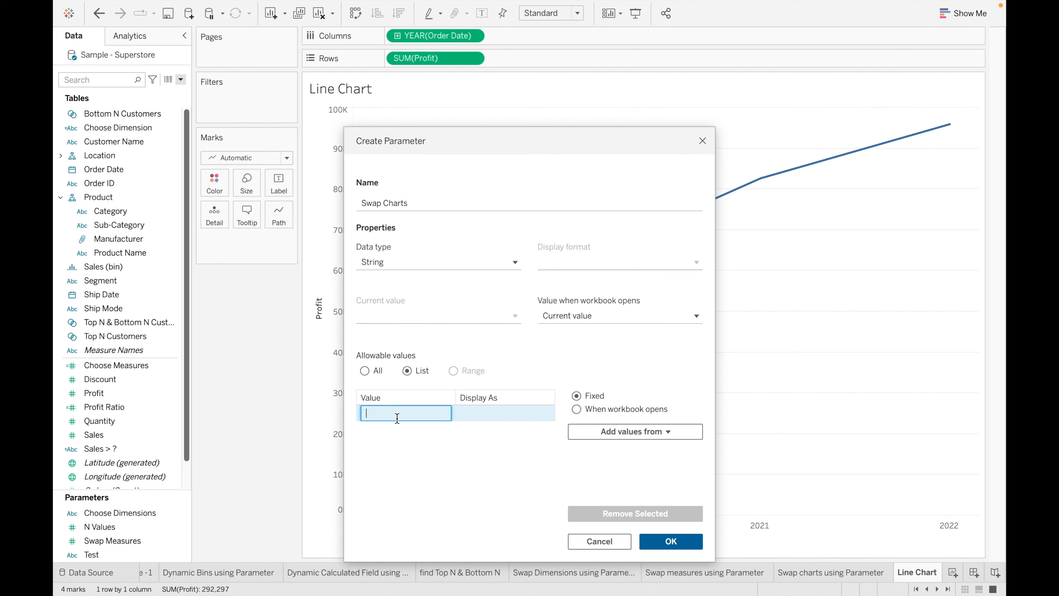
{"action": "type", "text": "Bar"}
{"action": "key", "text": "Return"}
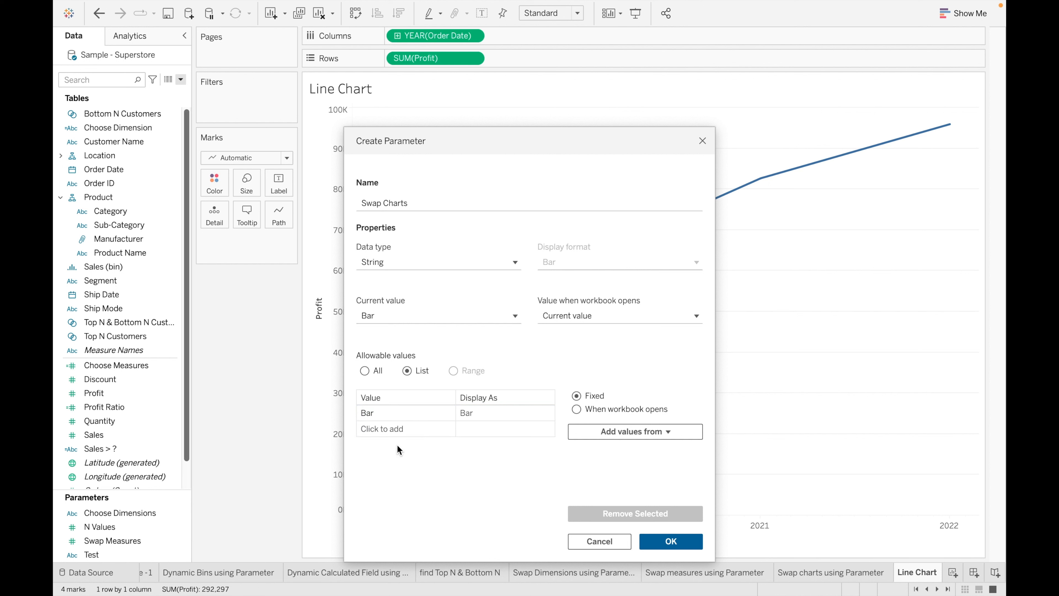
{"action": "left_click", "coordinate": [389, 433]}
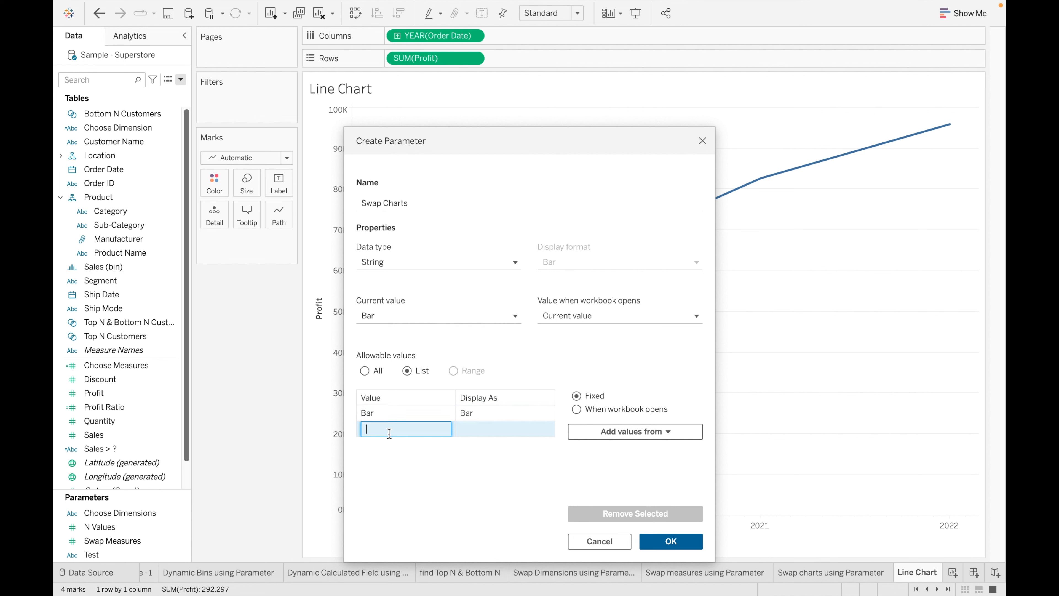
{"action": "type", "text": "Line"}
{"action": "key", "text": "Return"}
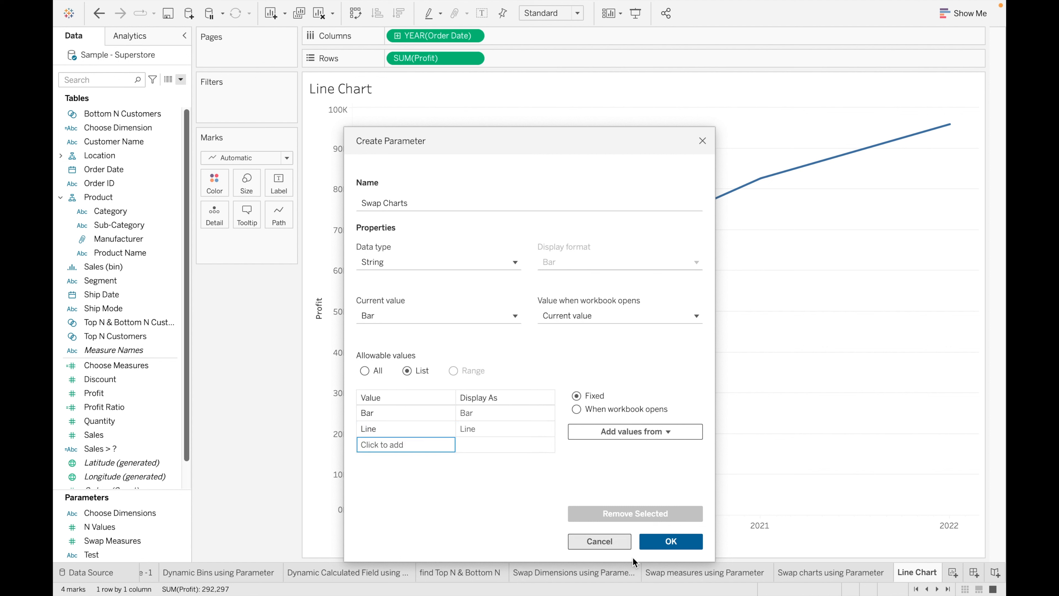
{"action": "left_click", "coordinate": [682, 543]}
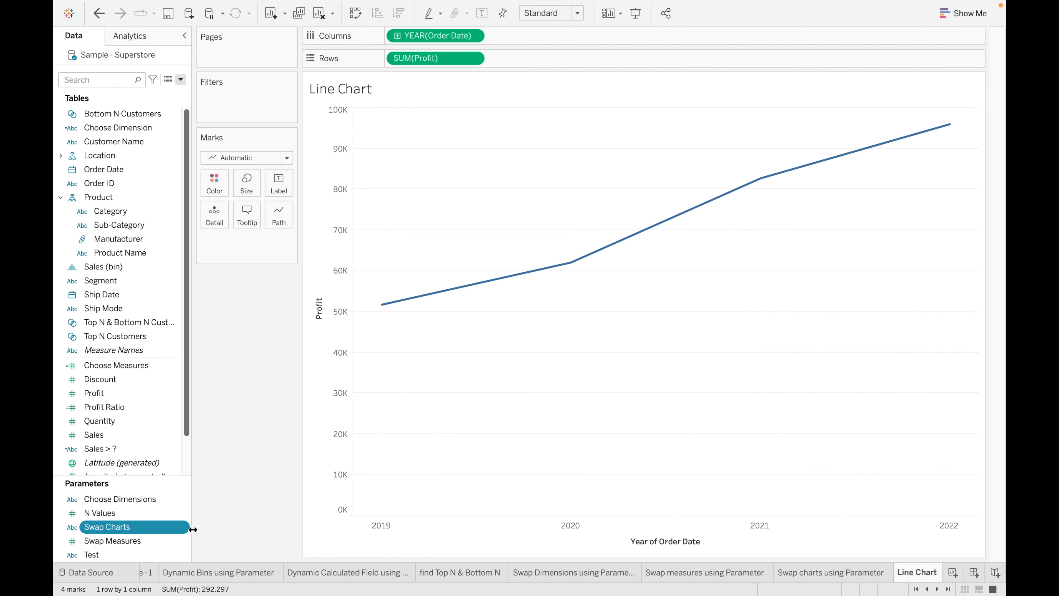
Create a calculated field named Choose Charts that returns the Swap Charts parameter
{"action": "left_click", "coordinate": [181, 79]}
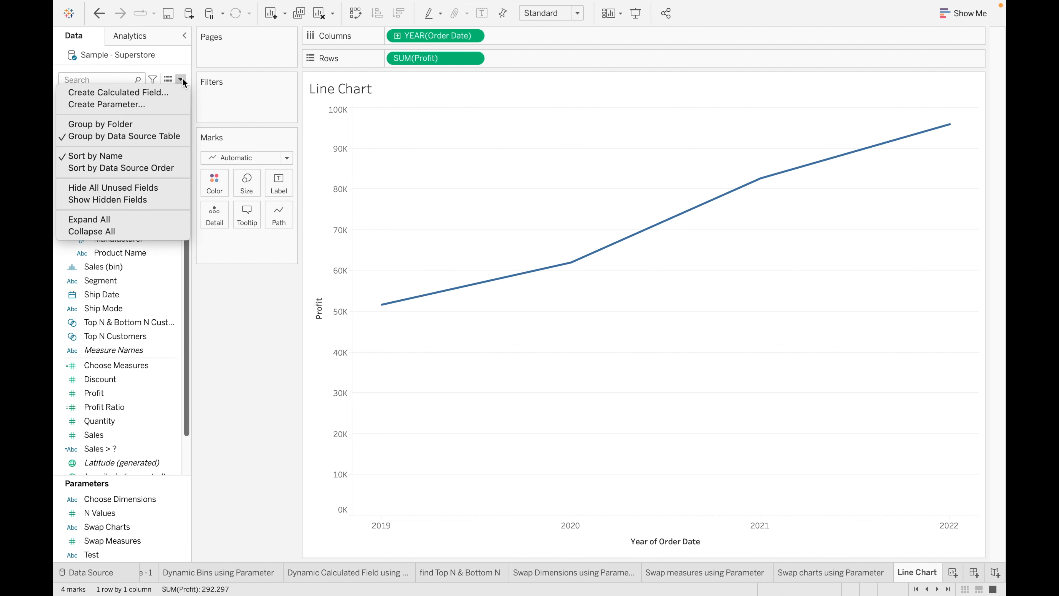
{"action": "left_click", "coordinate": [168, 89]}
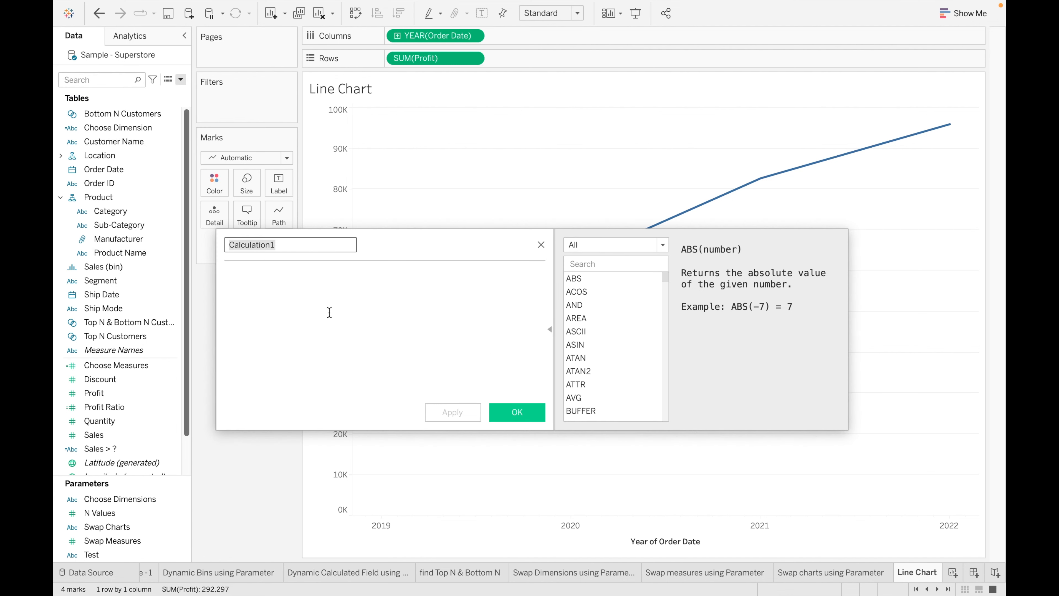
{"action": "key", "text": "BackSpace"}
{"action": "type", "text": "Choose Charts"}
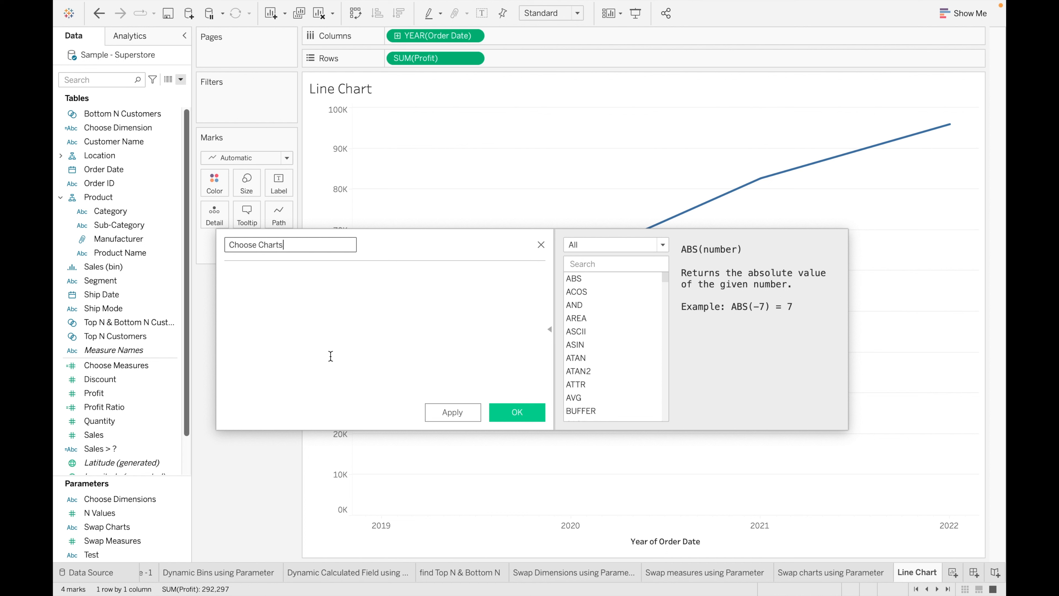
{"action": "left_click", "coordinate": [291, 300]}
{"action": "type", "text": "swap"}
{"action": "left_click", "coordinate": [305, 289]}
{"action": "left_click", "coordinate": [523, 412]}
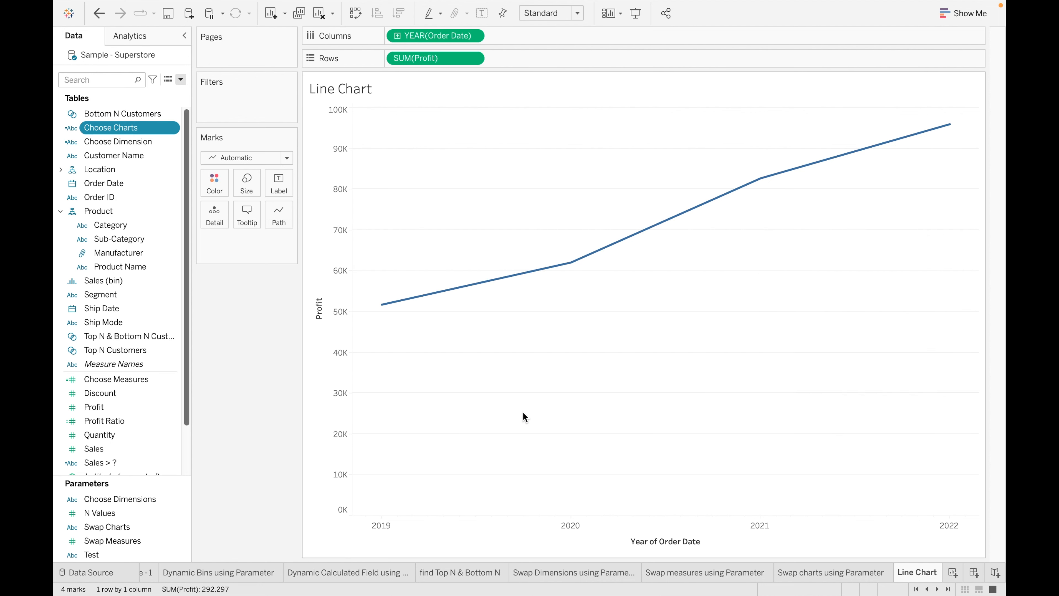
Filter the Swap charts using Parameter sheet on Choose Charts with the custom value Bar, and show the Swap Charts parameter control
{"action": "left_click", "coordinate": [813, 576]}
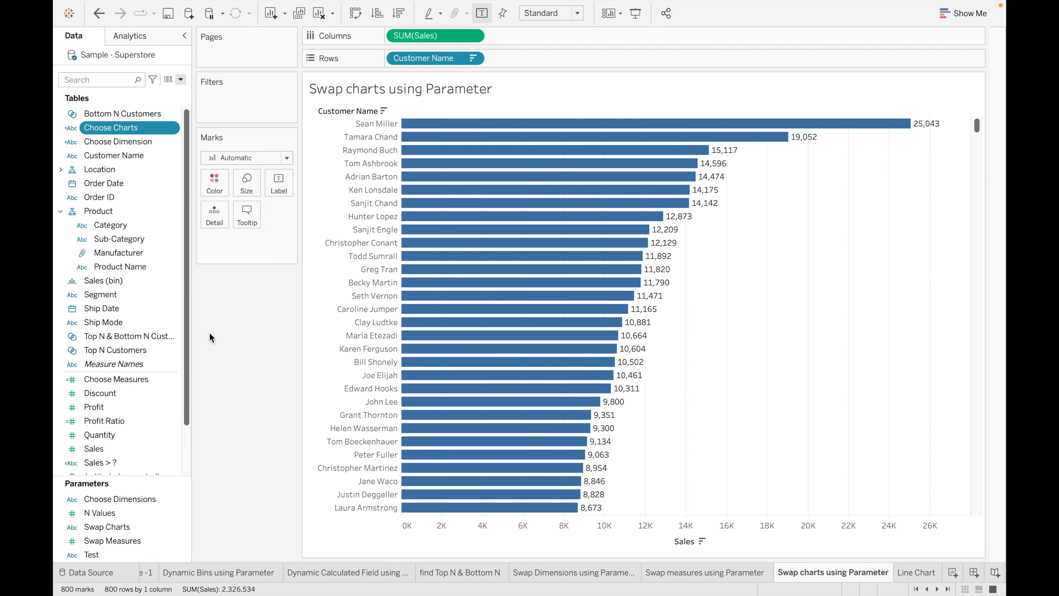
{"action": "left_click_drag", "start_coordinate": [123, 131], "coordinate": [240, 109]}
{"action": "left_click", "coordinate": [513, 154]}
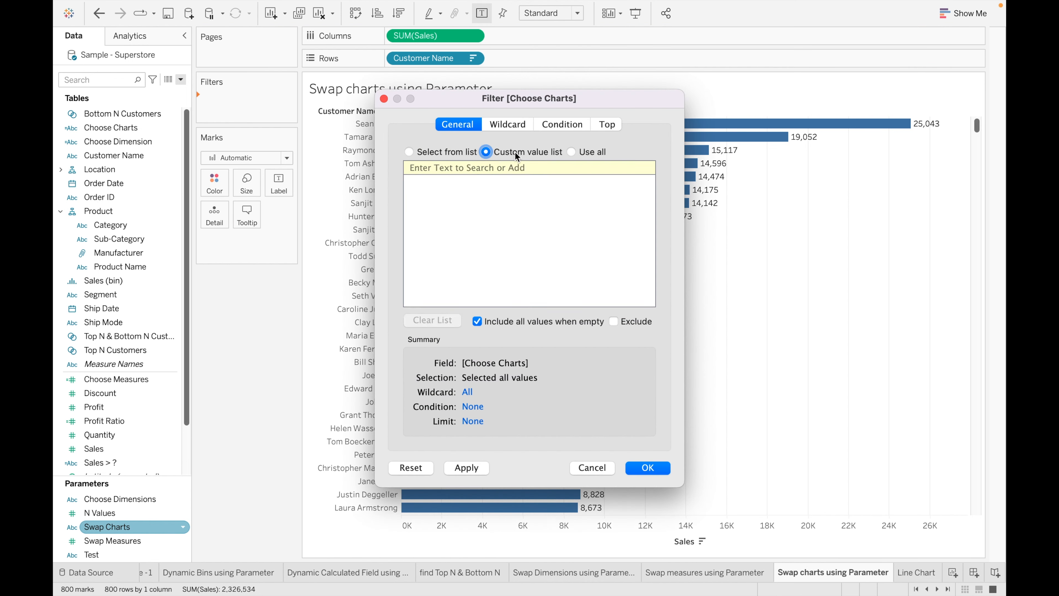
{"action": "type", "text": "Bar"}
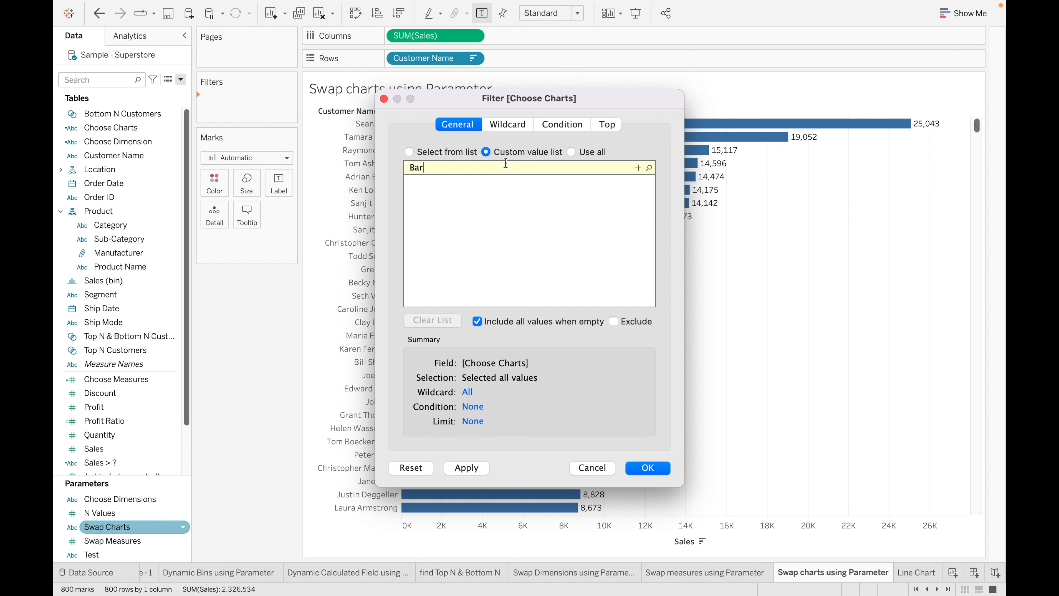
{"action": "left_click", "coordinate": [413, 181]}
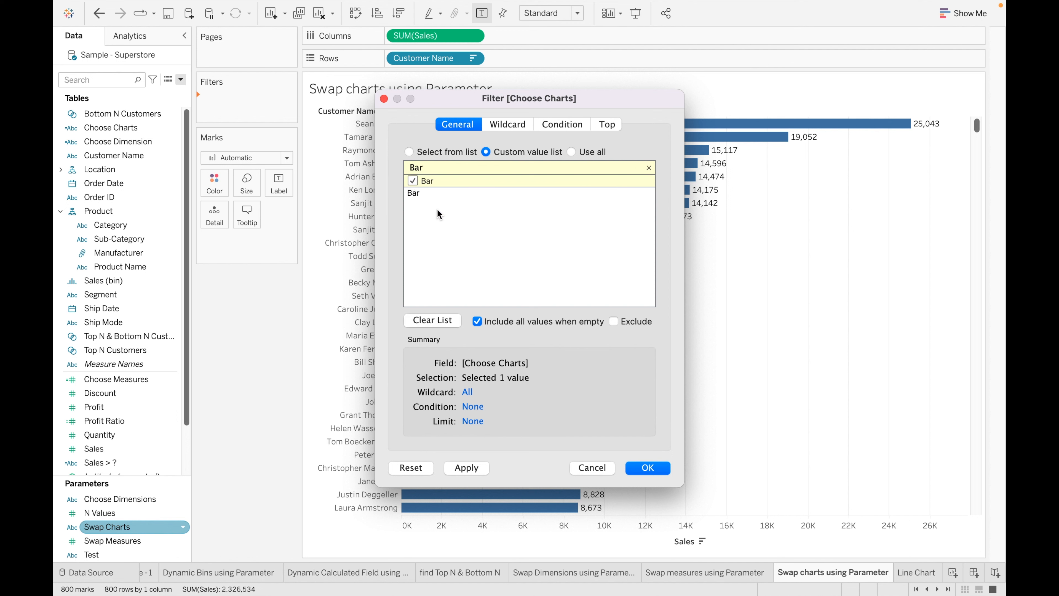
{"action": "left_click", "coordinate": [646, 468]}
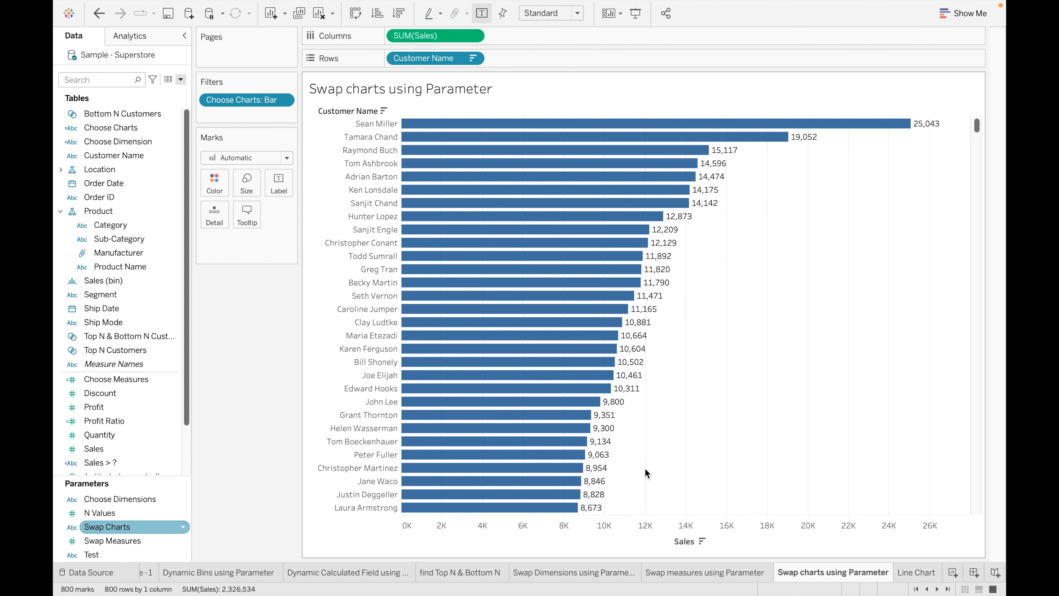
{"action": "right_click", "coordinate": [182, 525]}
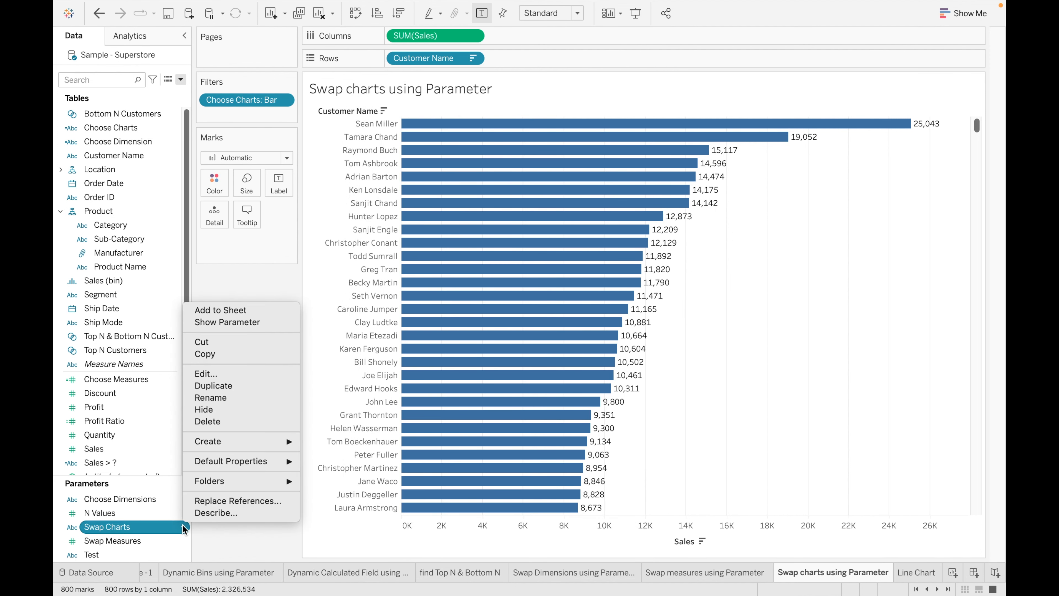
{"action": "left_click", "coordinate": [254, 323]}
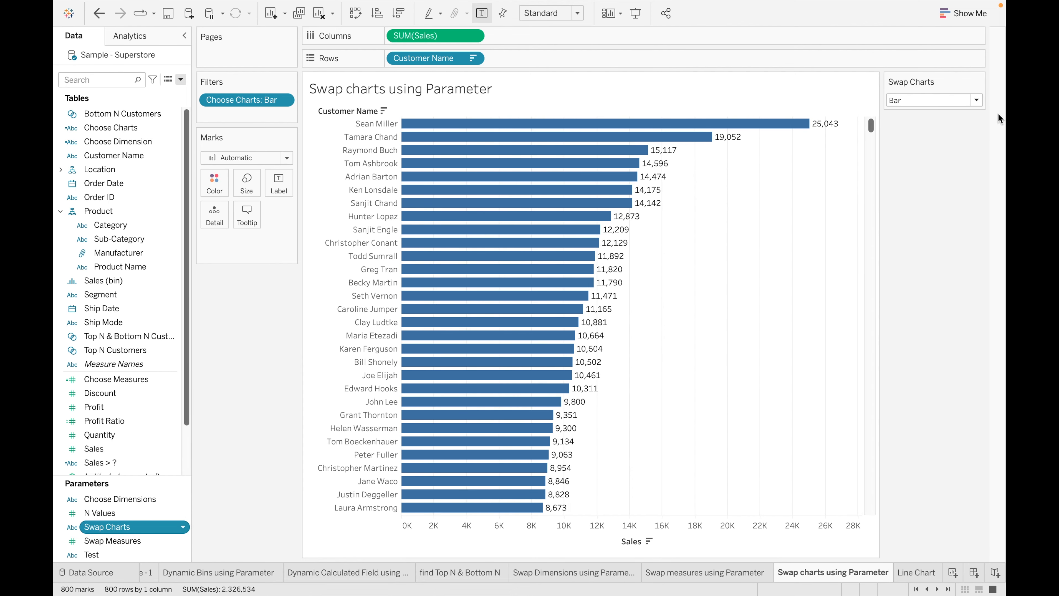
Set the Swap Charts parameter to Line, and filter the Line Chart sheet on Choose Charts with the custom value Line
{"action": "left_click", "coordinate": [976, 100]}
{"action": "left_click", "coordinate": [953, 121]}
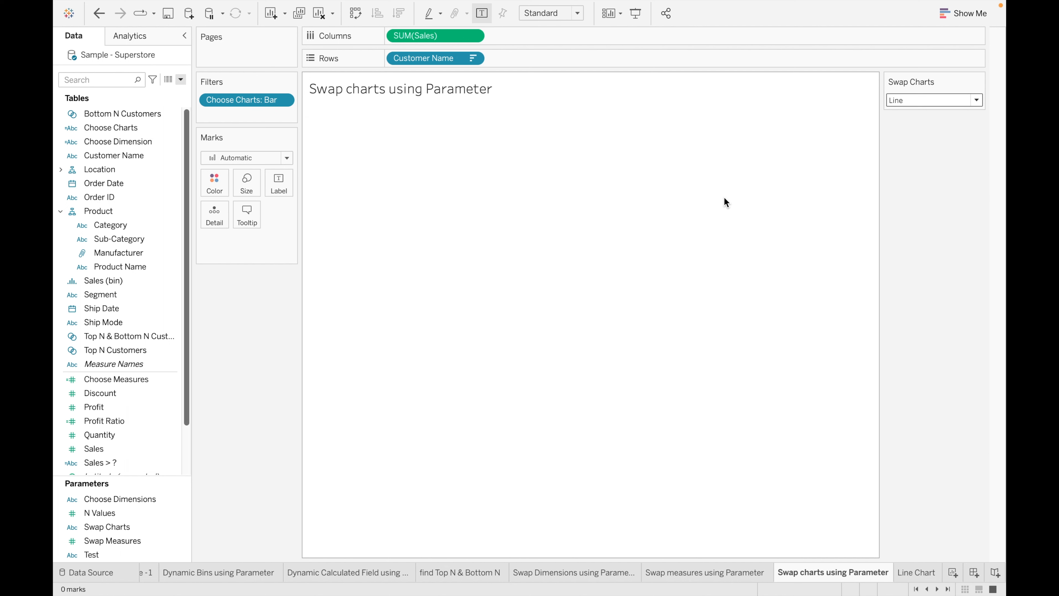
{"action": "left_click", "coordinate": [907, 572]}
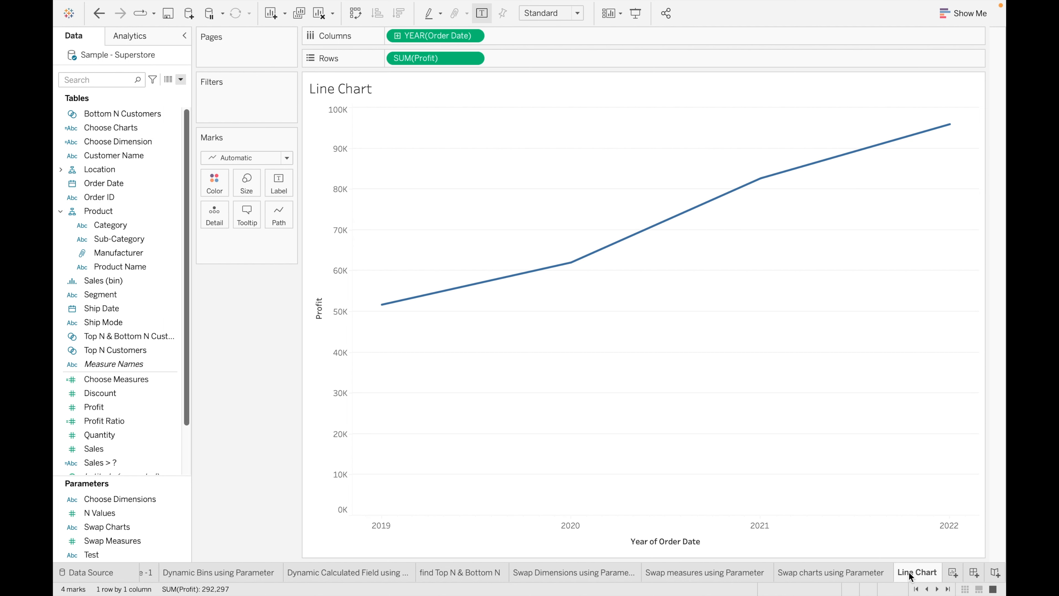
{"action": "left_click_drag", "start_coordinate": [121, 127], "coordinate": [244, 98]}
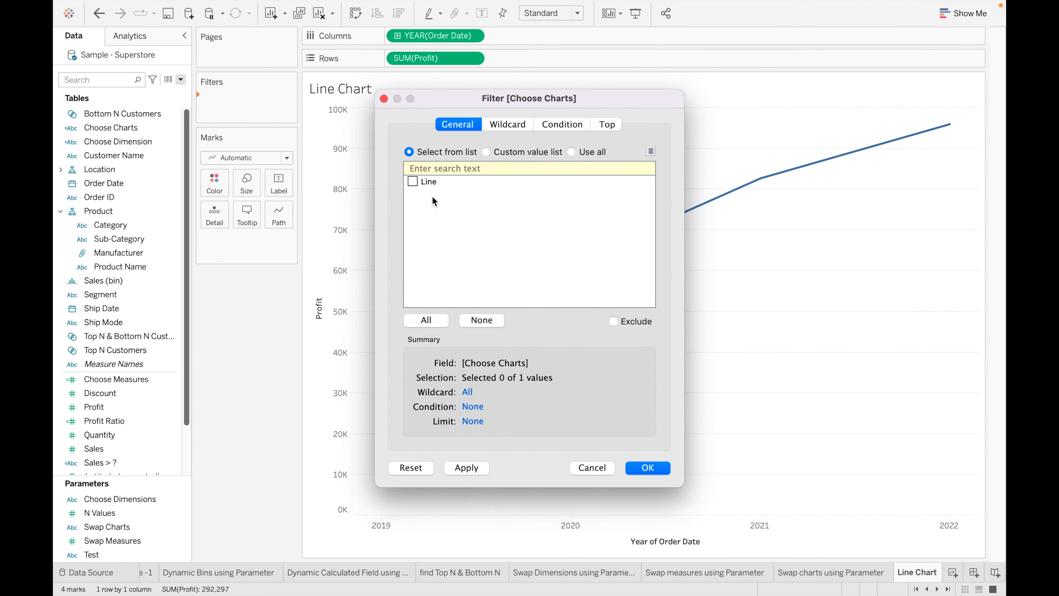
{"action": "left_click", "coordinate": [512, 154]}
{"action": "type", "text": "line"}
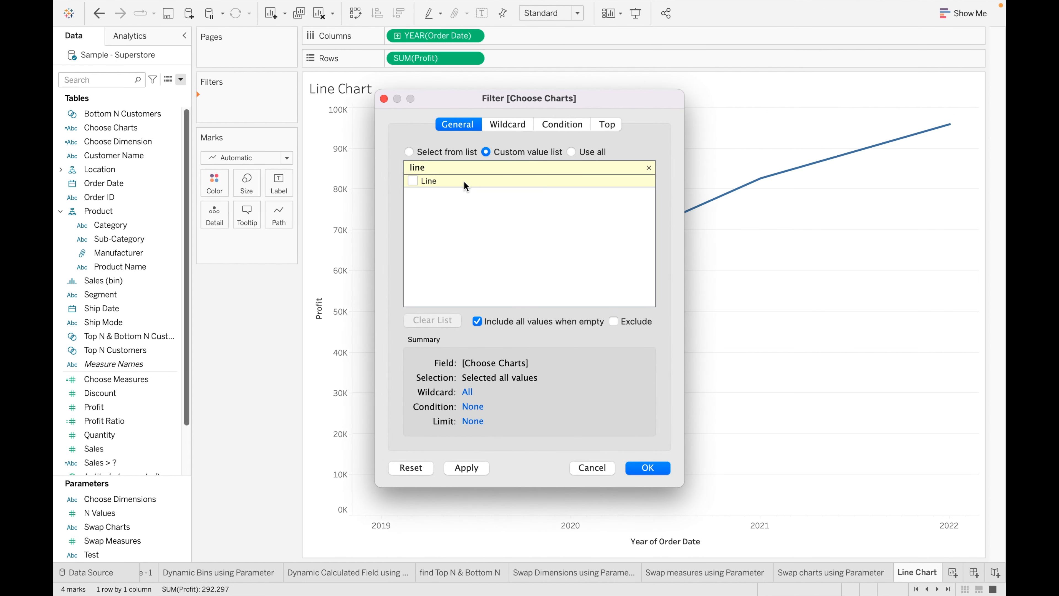
{"action": "left_click", "coordinate": [412, 181]}
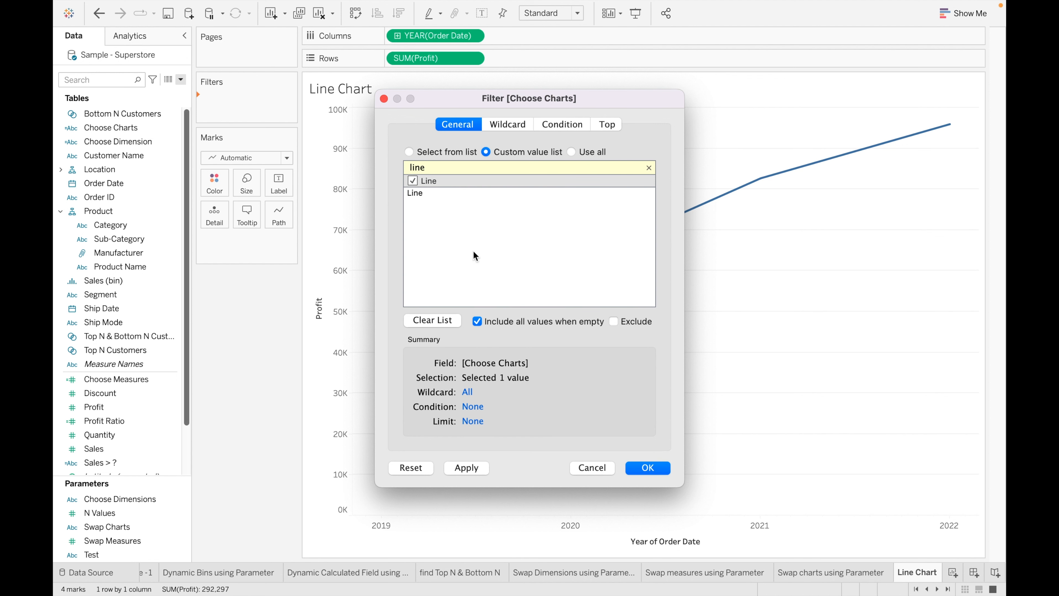
{"action": "left_click", "coordinate": [638, 470]}
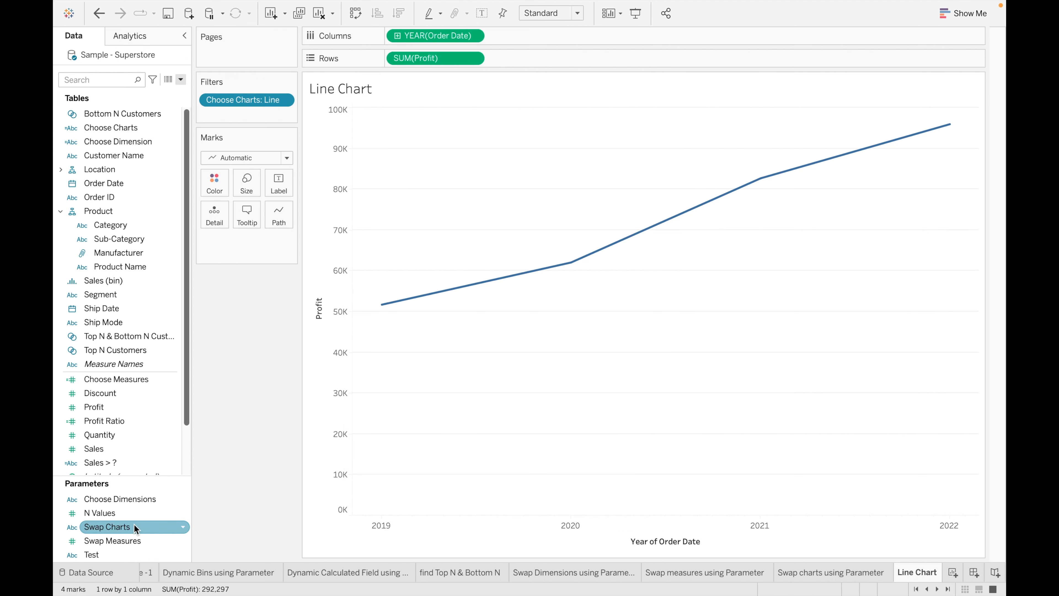
Show the Swap Charts parameter control on the Line Chart sheet, and test it by switching to Bar and back to Line
{"action": "left_click", "coordinate": [183, 527]}
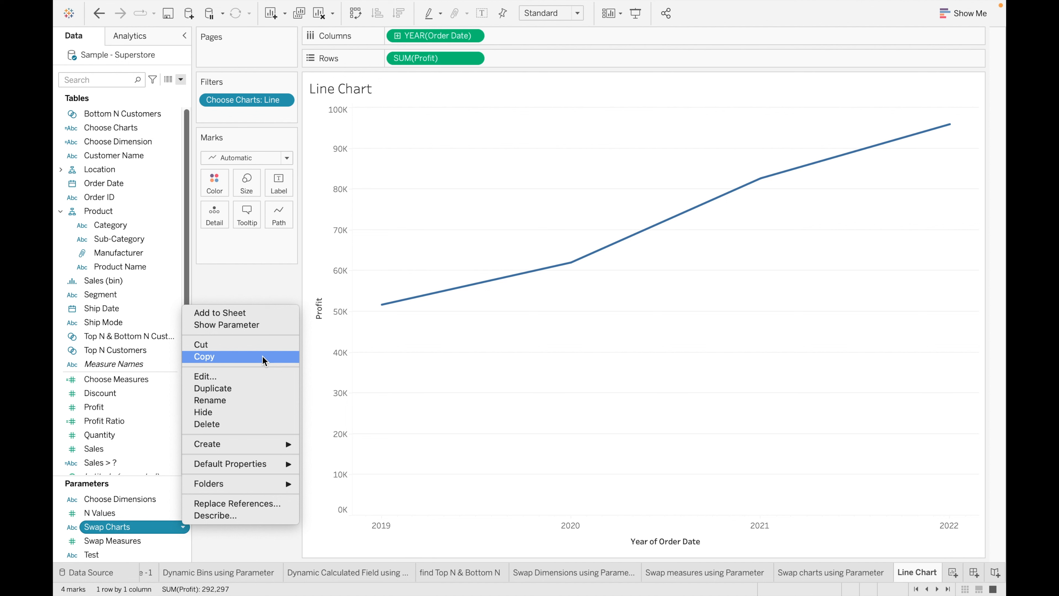
{"action": "left_click", "coordinate": [262, 325]}
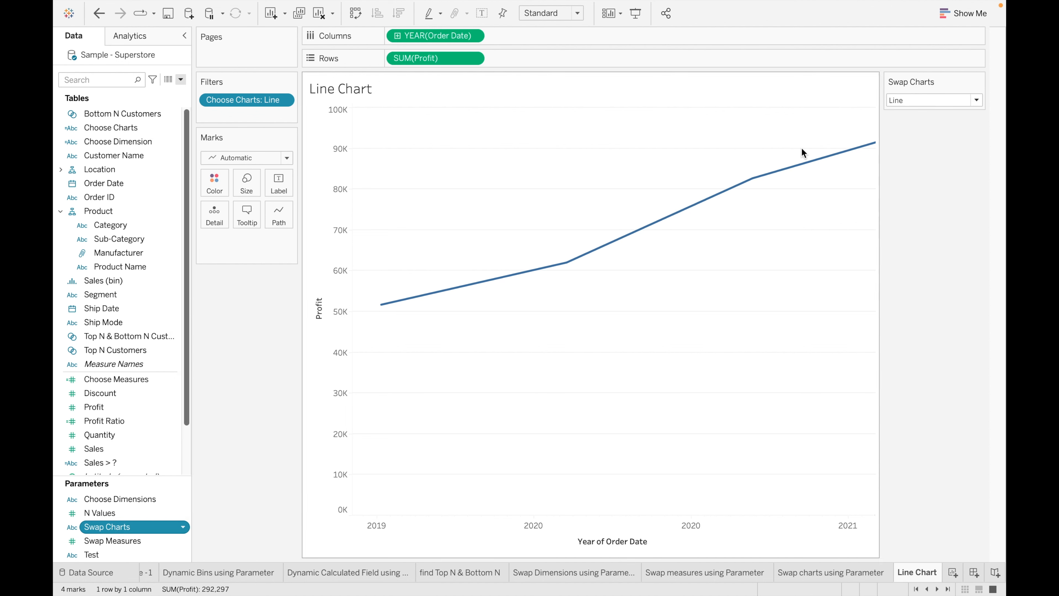
{"action": "left_click", "coordinate": [963, 103]}
{"action": "left_click", "coordinate": [954, 108]}
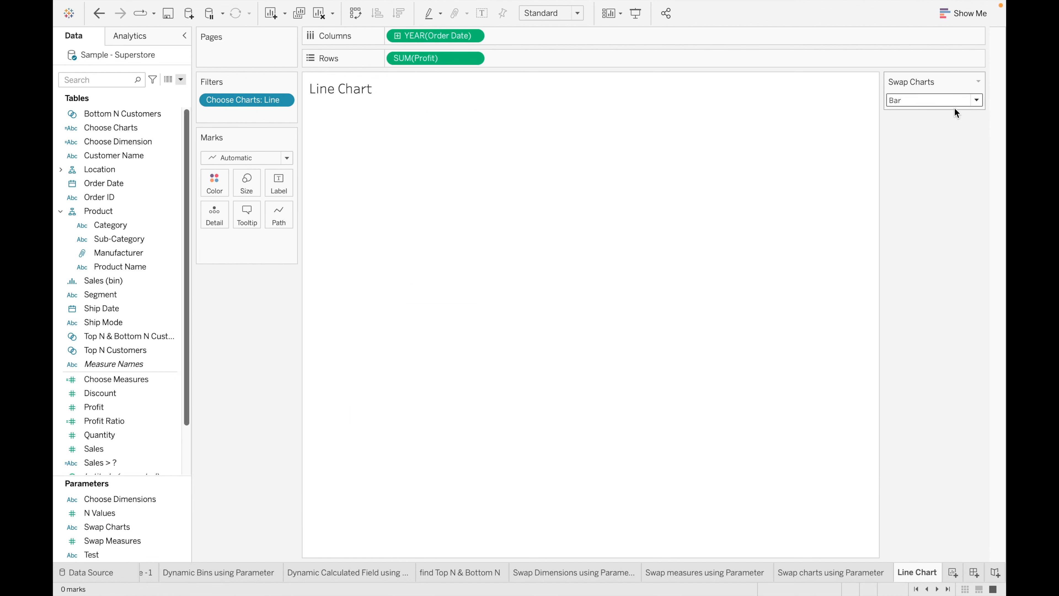
{"action": "left_click", "coordinate": [977, 100]}
{"action": "left_click", "coordinate": [953, 124]}
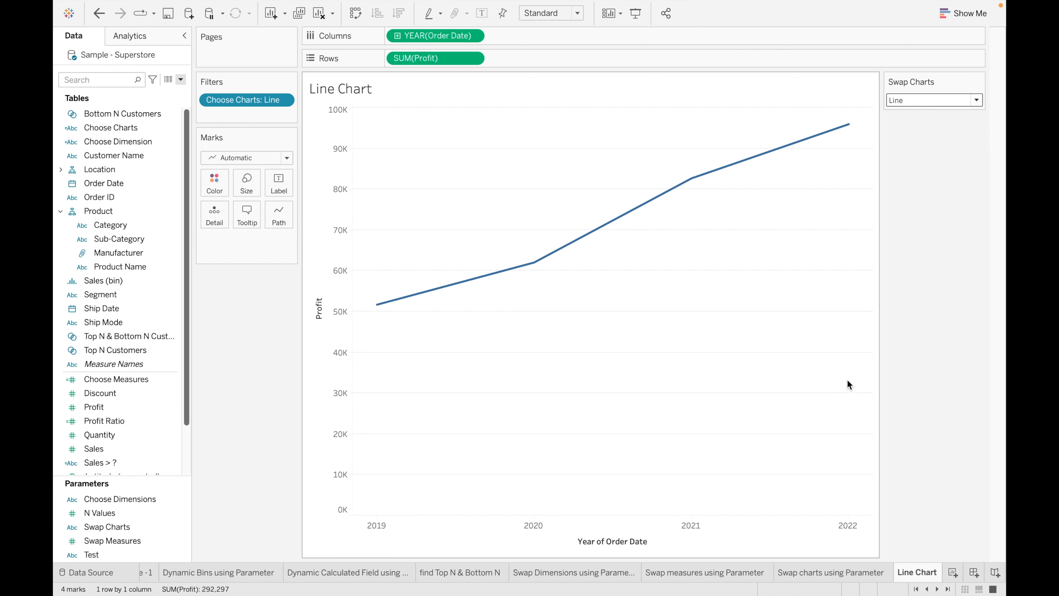
Create a dashboard with an enlarged floating vertical container holding the Swap charts using Parameter sheet above the Line Chart sheet
{"action": "left_click", "coordinate": [974, 579]}
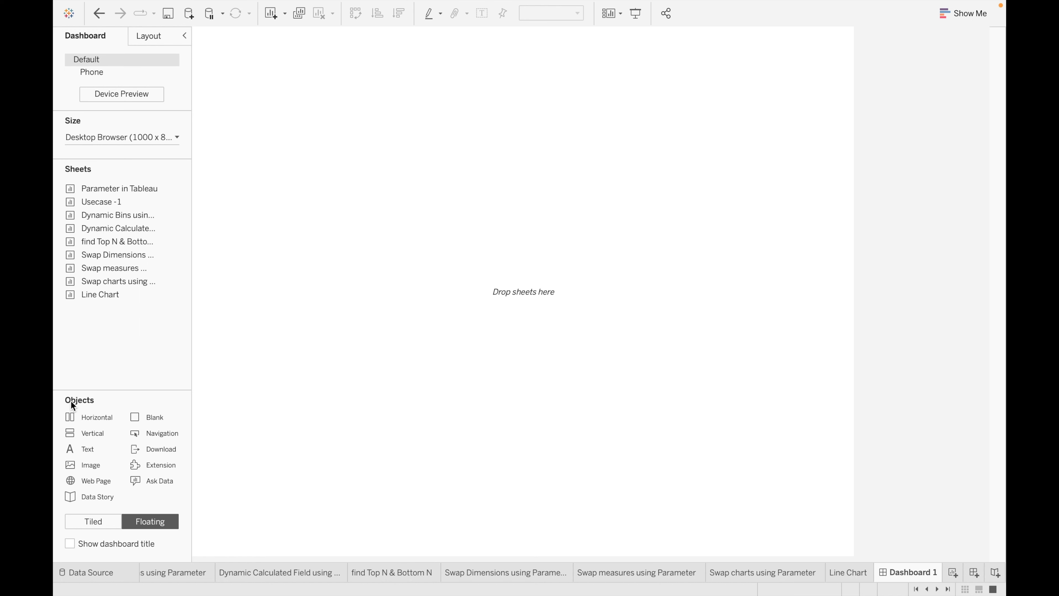
{"action": "left_click_drag", "start_coordinate": [87, 433], "coordinate": [333, 138]}
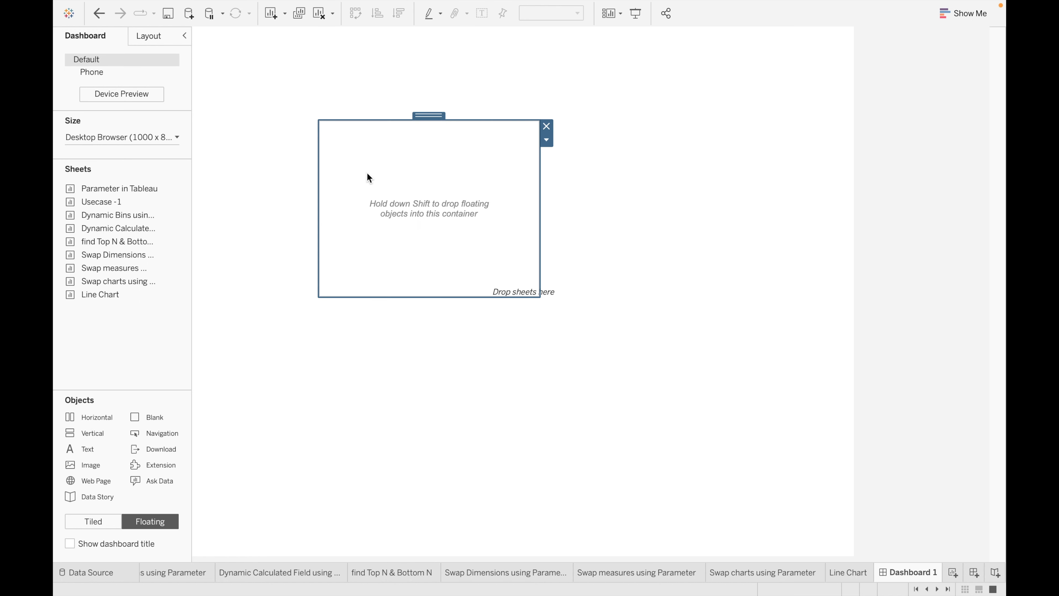
{"action": "left_click_drag", "start_coordinate": [541, 296], "coordinate": [714, 407]}
{"action": "left_click_drag", "start_coordinate": [140, 283], "coordinate": [372, 119]}
{"action": "mouse_move", "coordinate": [125, 295]}
{"action": "left_mouse_down"}
{"action": "mouse_move", "coordinate": [440, 227]}
{"action": "mouse_move", "coordinate": [410, 201]}
{"action": "left_mouse_up"}
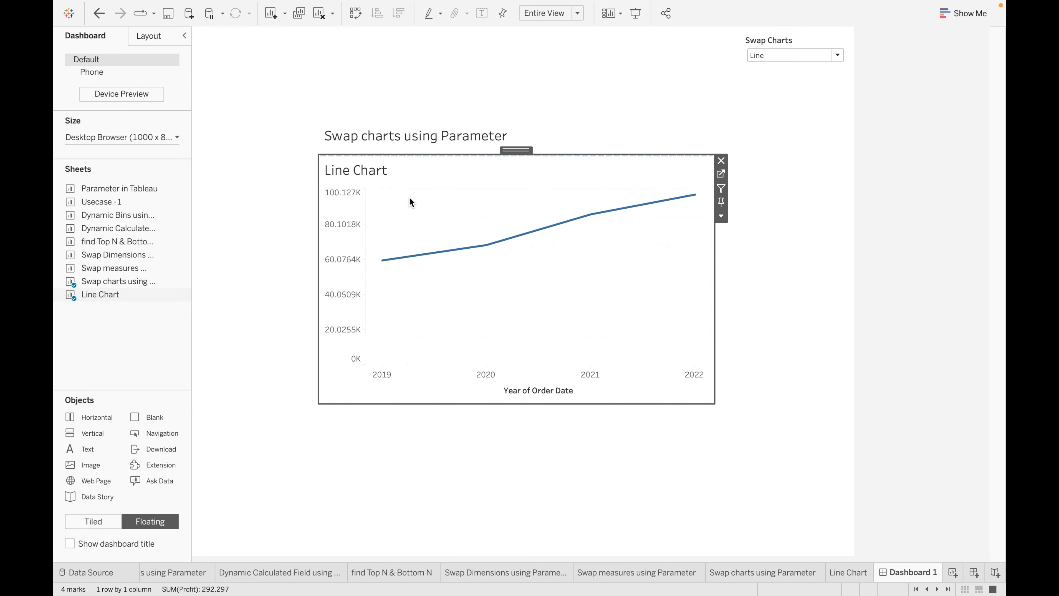
Test chart swapping on the dashboard by setting Swap Charts to Bar and back to Line
{"action": "left_click", "coordinate": [805, 42]}
{"action": "left_click", "coordinate": [838, 55]}
{"action": "left_click", "coordinate": [806, 67]}
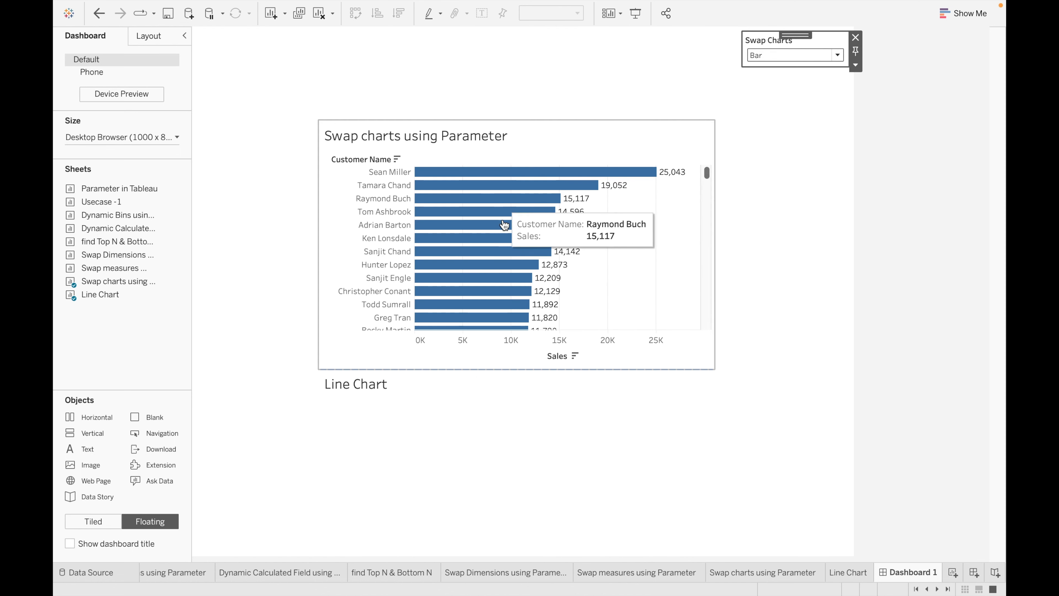
{"action": "left_click", "coordinate": [838, 55]}
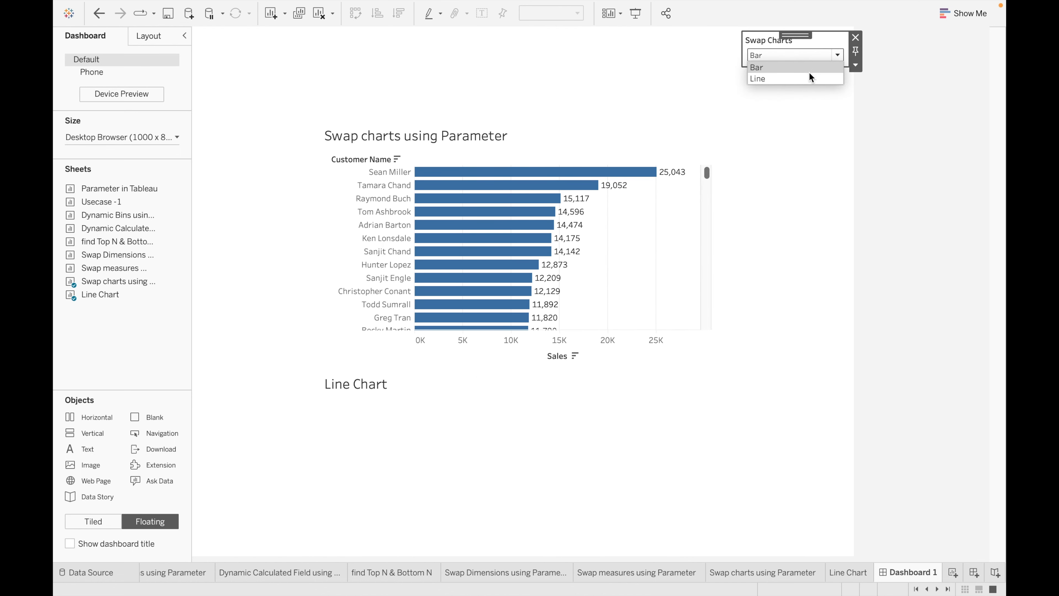
{"action": "left_click", "coordinate": [796, 79]}
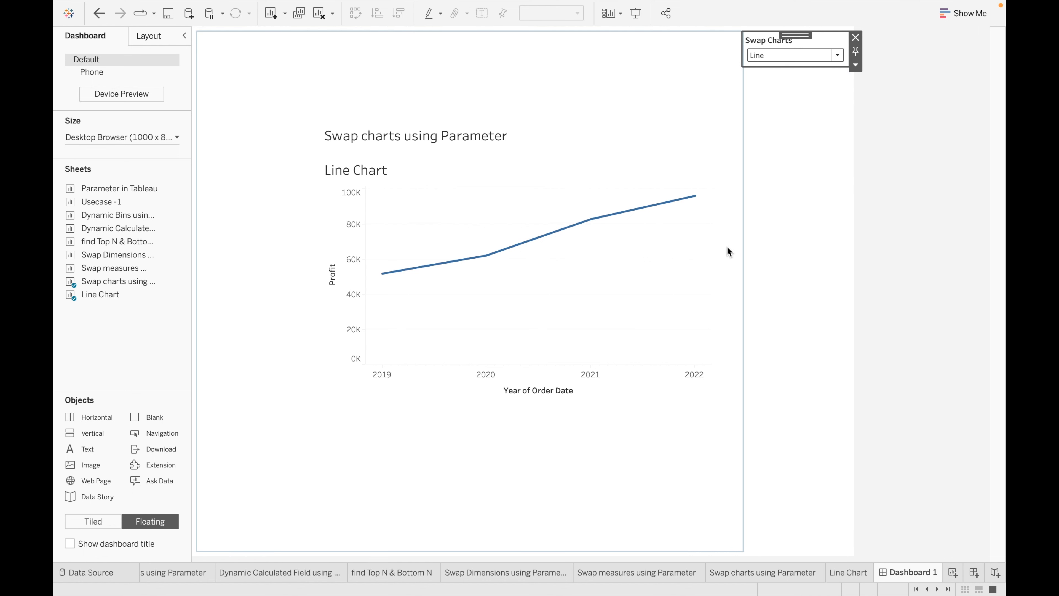
{"action": "left_click", "coordinate": [722, 513]}
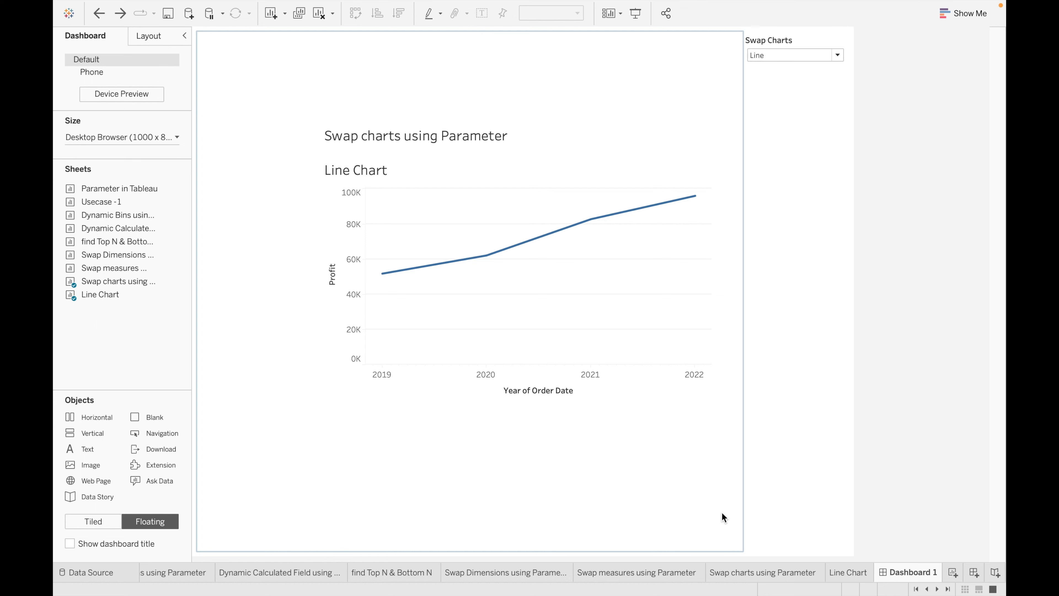